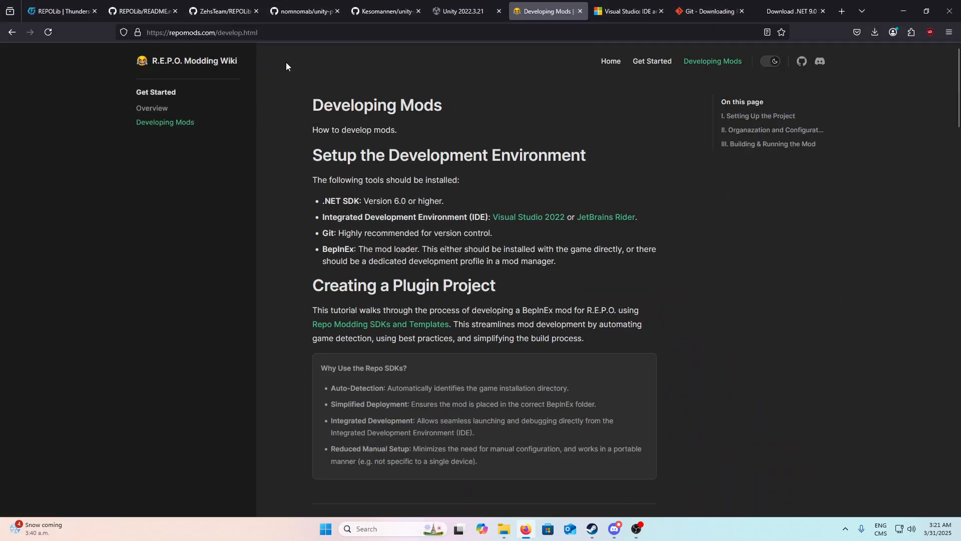
Step: Read through the Developing Mods guide, from the environment setup to building and running the mod
{"action": "scroll", "coordinate": [372, 210], "scroll_direction": "down", "scroll_amount": 20}
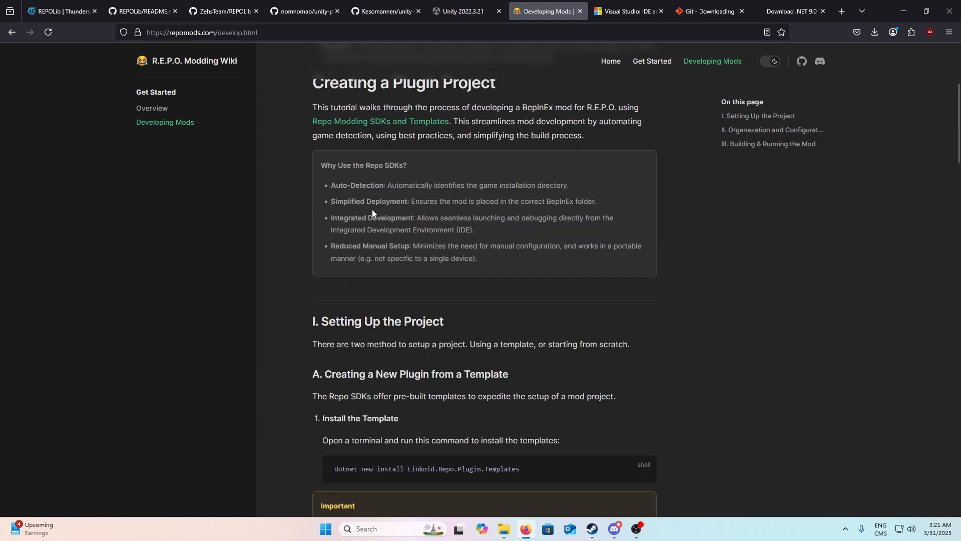
{"action": "scroll", "coordinate": [351, 220], "scroll_direction": "up", "scroll_amount": 10}
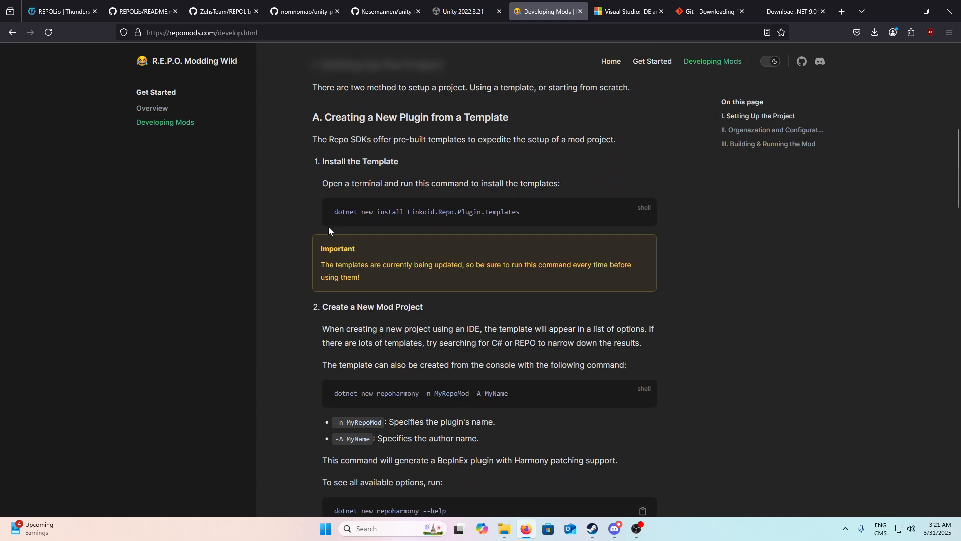
{"action": "scroll", "coordinate": [320, 149], "scroll_direction": "up", "scroll_amount": 2}
{"action": "scroll", "coordinate": [361, 233], "scroll_direction": "down", "scroll_amount": 15}
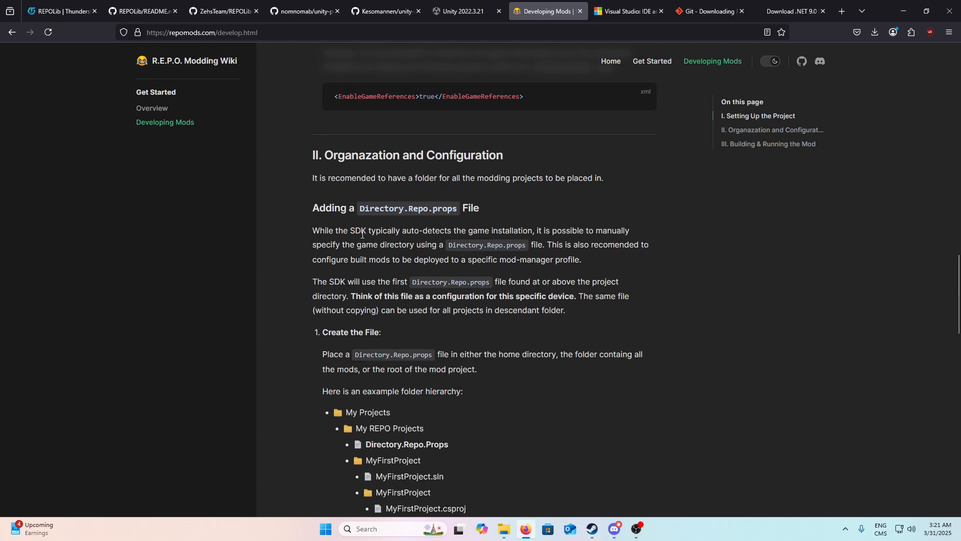
{"action": "scroll", "coordinate": [362, 232], "scroll_direction": "down", "scroll_amount": 3}
{"action": "scroll", "coordinate": [404, 369], "scroll_direction": "down", "scroll_amount": 4}
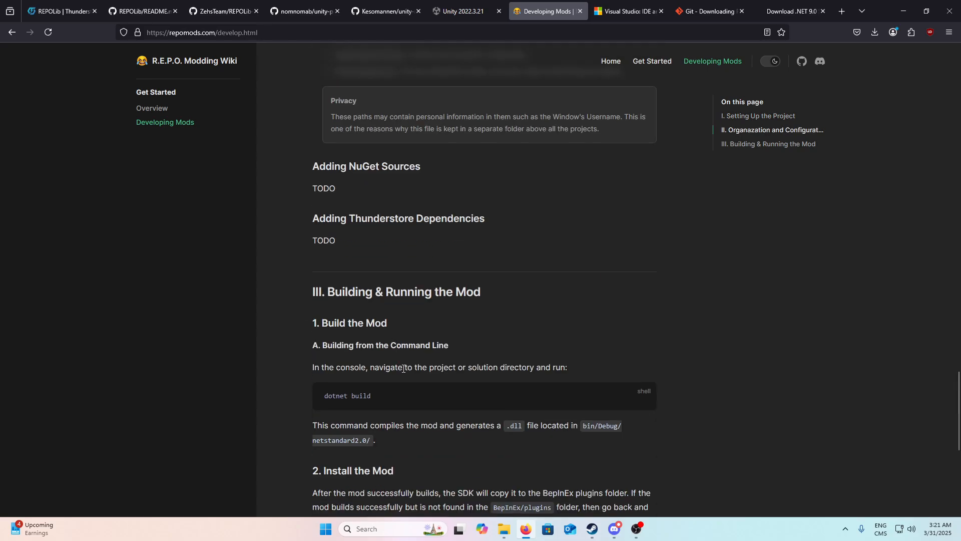
{"action": "left_click_drag", "start_coordinate": [458, 475], "coordinate": [303, 185]}
{"action": "scroll", "coordinate": [376, 320], "scroll_direction": "up", "scroll_amount": 4}
{"action": "scroll", "coordinate": [326, 295], "scroll_direction": "up", "scroll_amount": 15}
{"action": "scroll", "coordinate": [323, 332], "scroll_direction": "up", "scroll_amount": 1}
{"action": "scroll", "coordinate": [296, 344], "scroll_direction": "up", "scroll_amount": 2}
{"action": "scroll", "coordinate": [296, 302], "scroll_direction": "up", "scroll_amount": 6}
{"action": "scroll", "coordinate": [304, 284], "scroll_direction": "up", "scroll_amount": 8}
{"action": "left_click", "coordinate": [304, 186]}
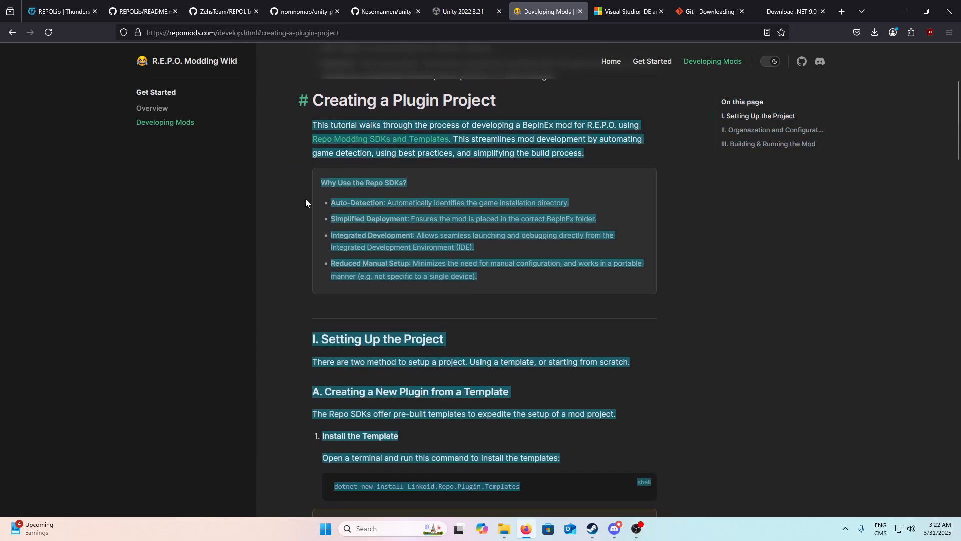
{"action": "scroll", "coordinate": [296, 198], "scroll_direction": "up", "scroll_amount": 2}
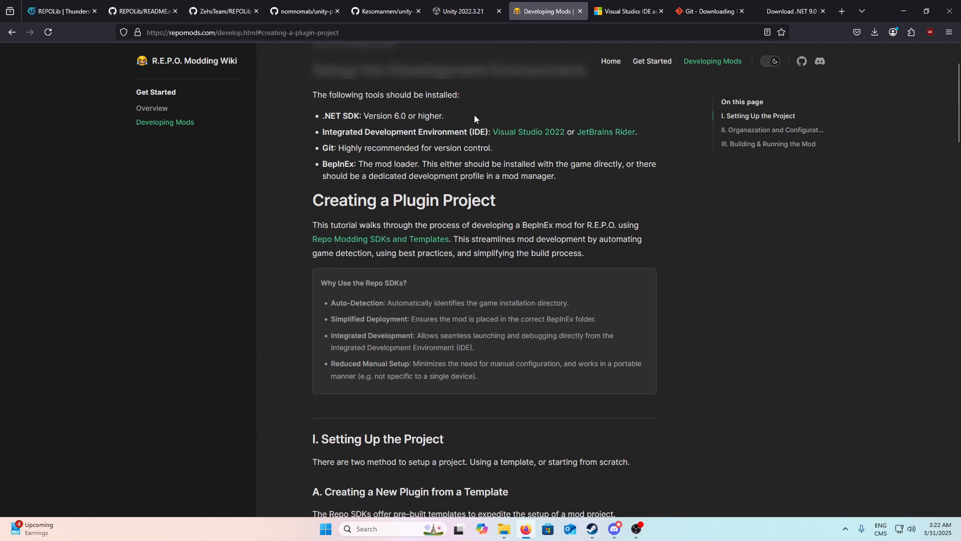
{"action": "scroll", "coordinate": [326, 118], "scroll_direction": "up", "scroll_amount": 2}
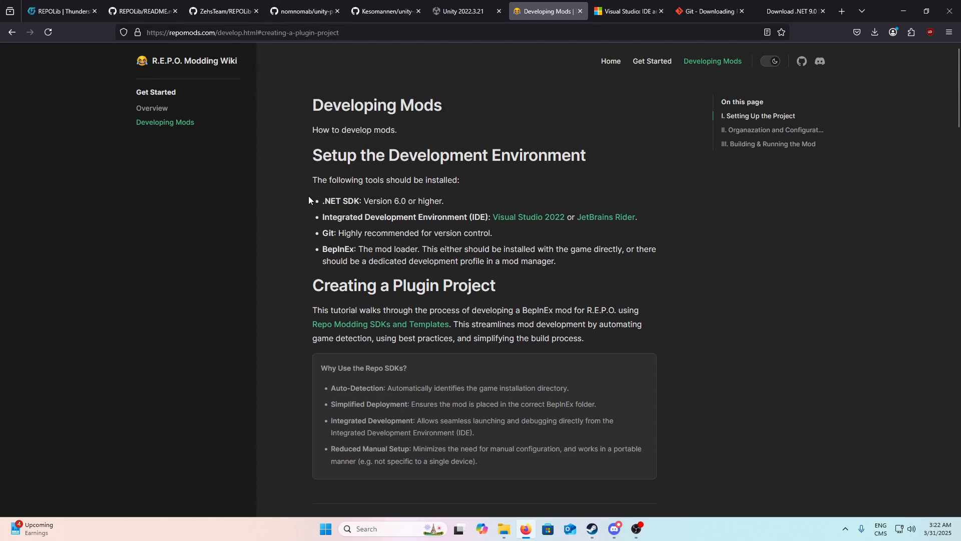
Step: Review the required development tools in the guide, covering the .NET SDK, the IDE and Git
{"action": "left_click_drag", "start_coordinate": [308, 200], "coordinate": [413, 204]}
{"action": "left_click", "coordinate": [412, 204]}
{"action": "left_click_drag", "start_coordinate": [323, 226], "coordinate": [559, 213]}
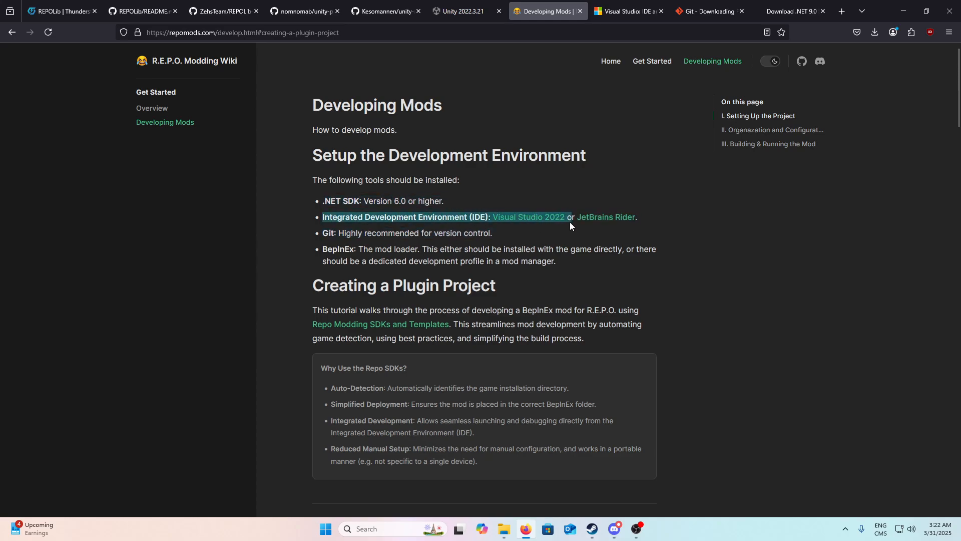
{"action": "left_click", "coordinate": [508, 265]}
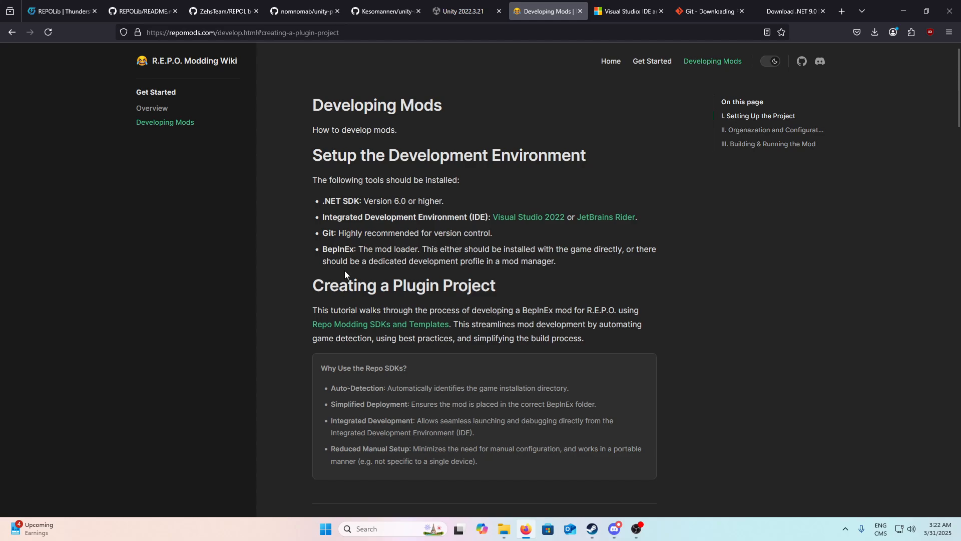
{"action": "left_click_drag", "start_coordinate": [438, 217], "coordinate": [516, 215]}
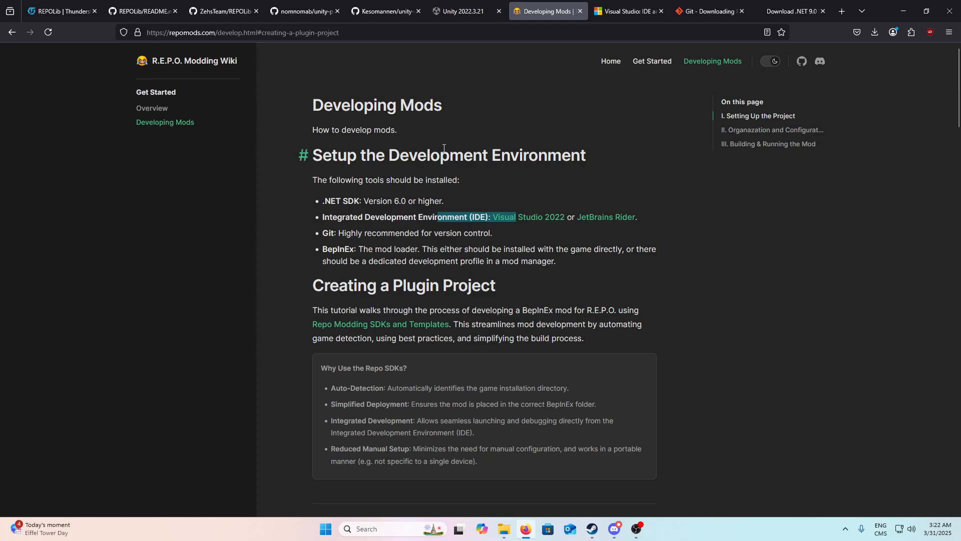
{"action": "left_click_drag", "start_coordinate": [319, 232], "coordinate": [443, 233]}
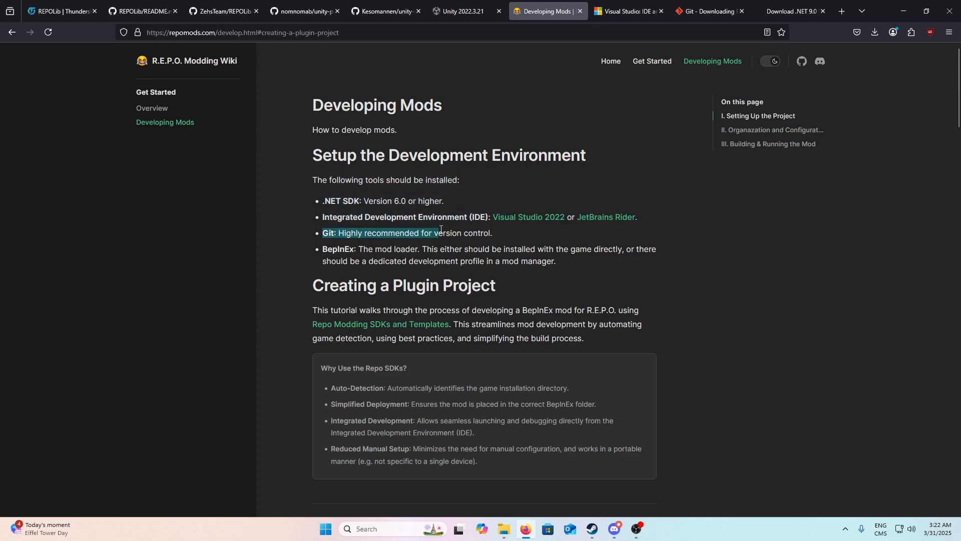
{"action": "left_click", "coordinate": [442, 247]}
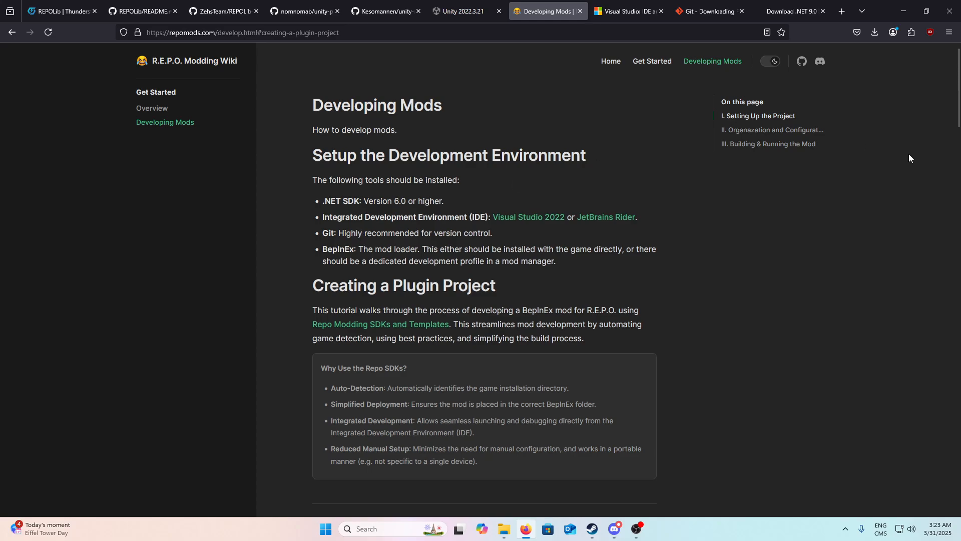
Step: Download the .NET 9.0 SDK x64 installer for Windows from Microsoft's .NET download page
{"action": "mouse_move", "coordinate": [701, 23]}
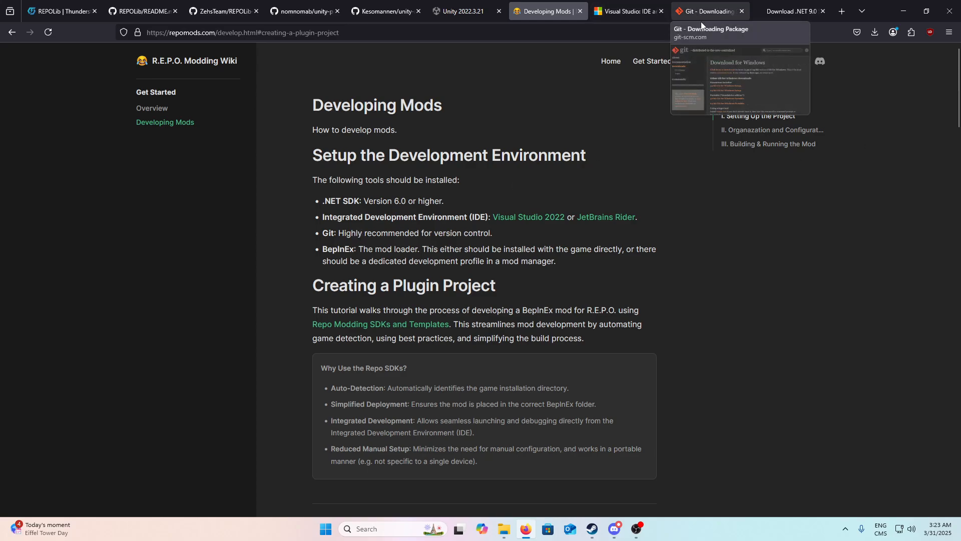
{"action": "left_click", "coordinate": [769, 8]}
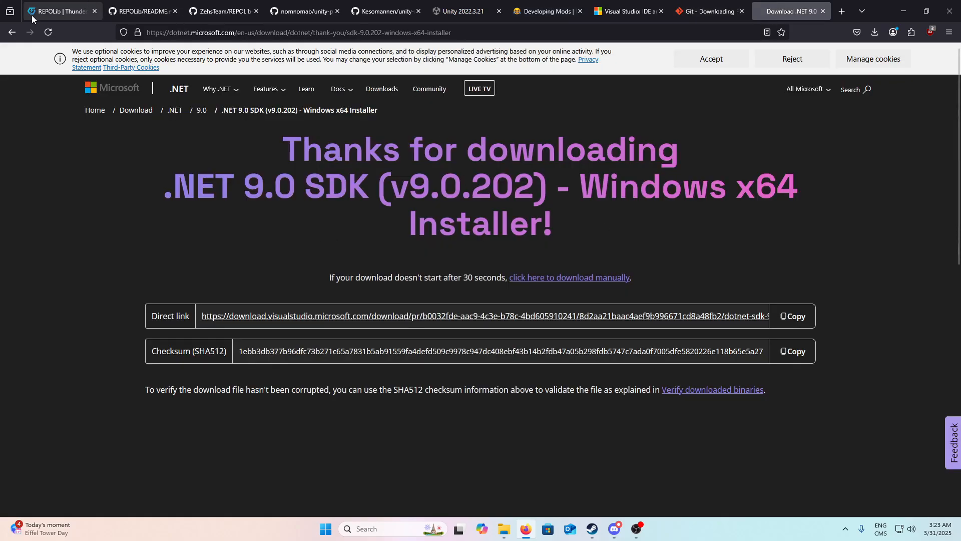
{"action": "left_click", "coordinate": [12, 32]}
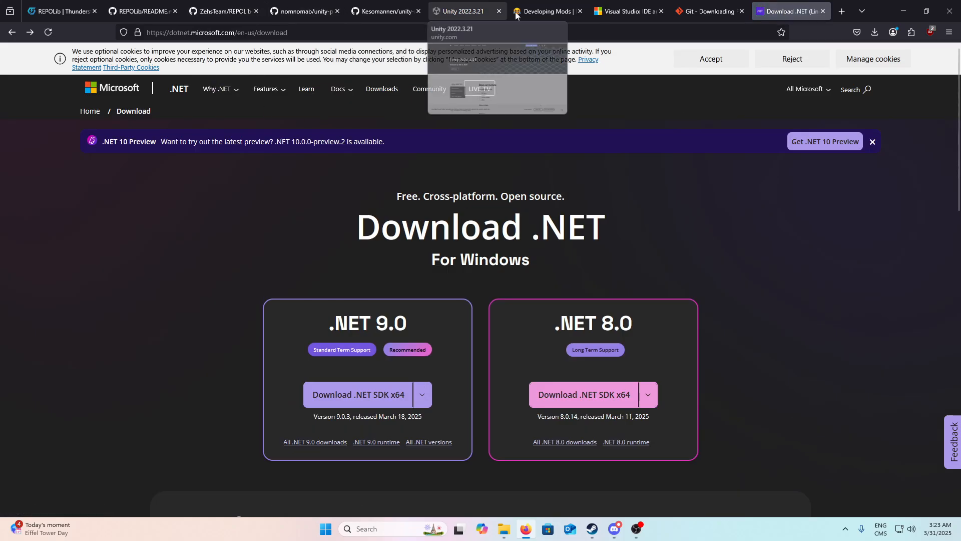
{"action": "scroll", "coordinate": [410, 235], "scroll_direction": "down", "scroll_amount": 4}
{"action": "left_click", "coordinate": [381, 191]}
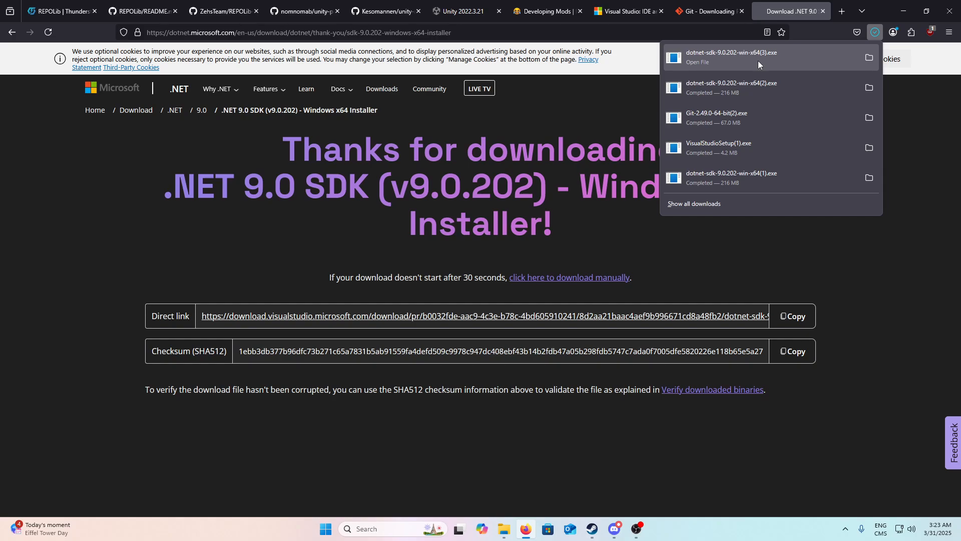
Step: Open the downloaded .NET SDK 9.0.202 installer to view its setup options, and exit without modifying the installation
{"action": "left_click", "coordinate": [758, 61]}
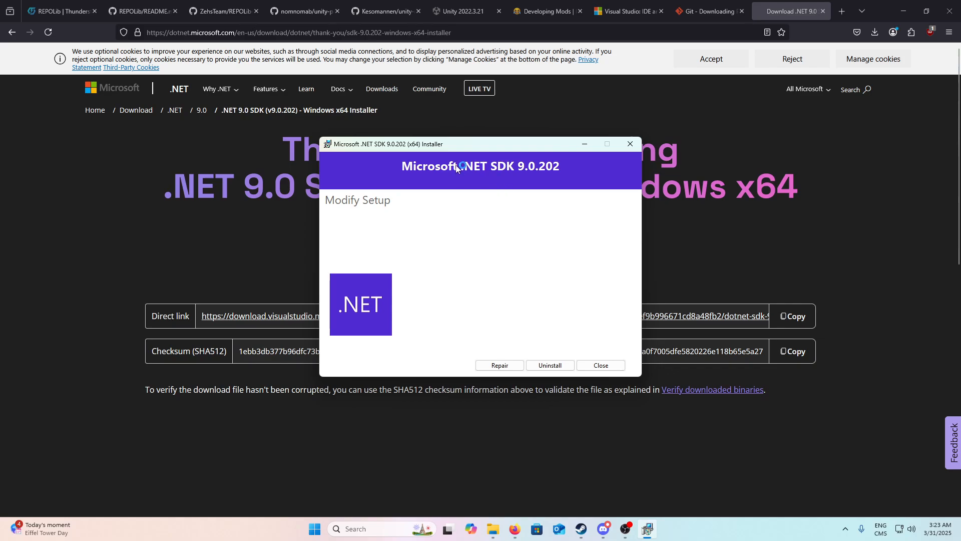
{"action": "left_click_drag", "start_coordinate": [458, 145], "coordinate": [473, 106]}
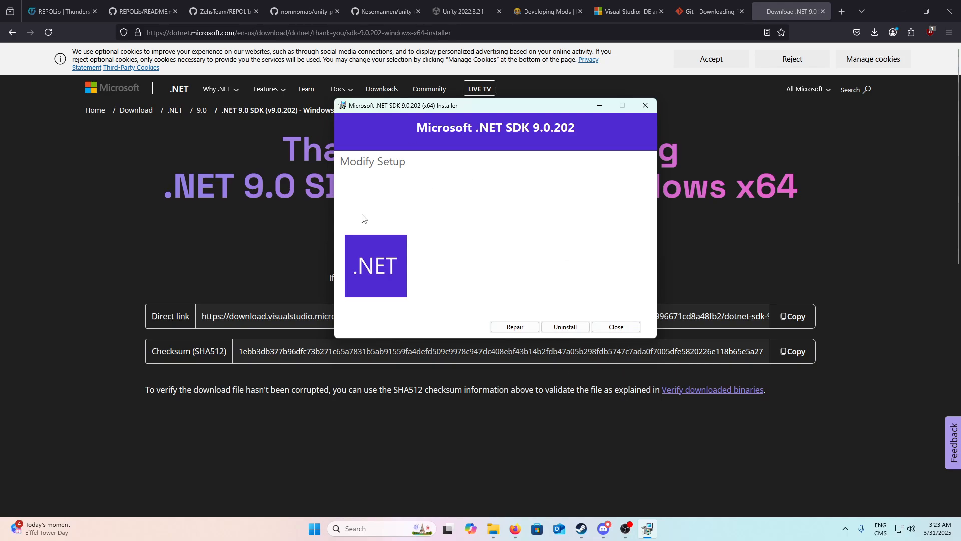
{"action": "left_click", "coordinate": [611, 328]}
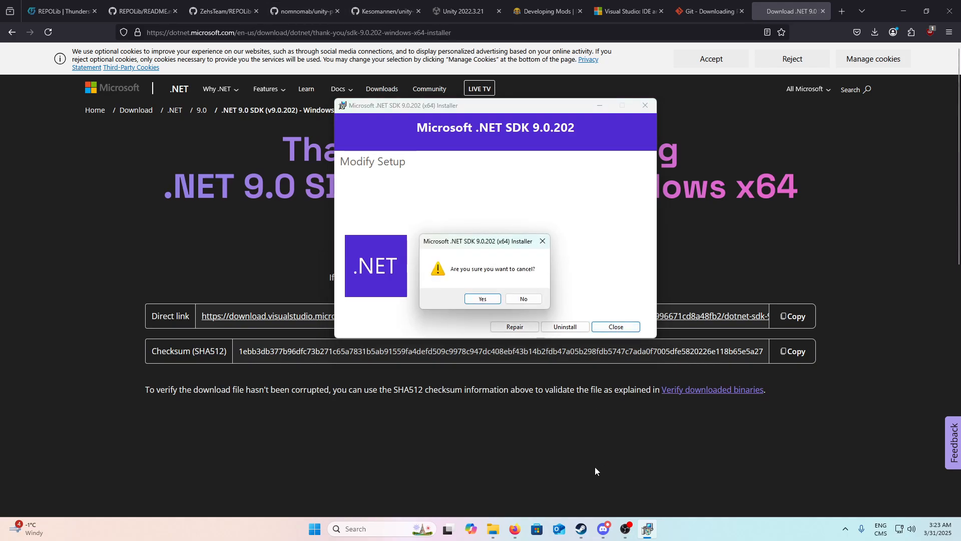
{"action": "left_click", "coordinate": [496, 300]}
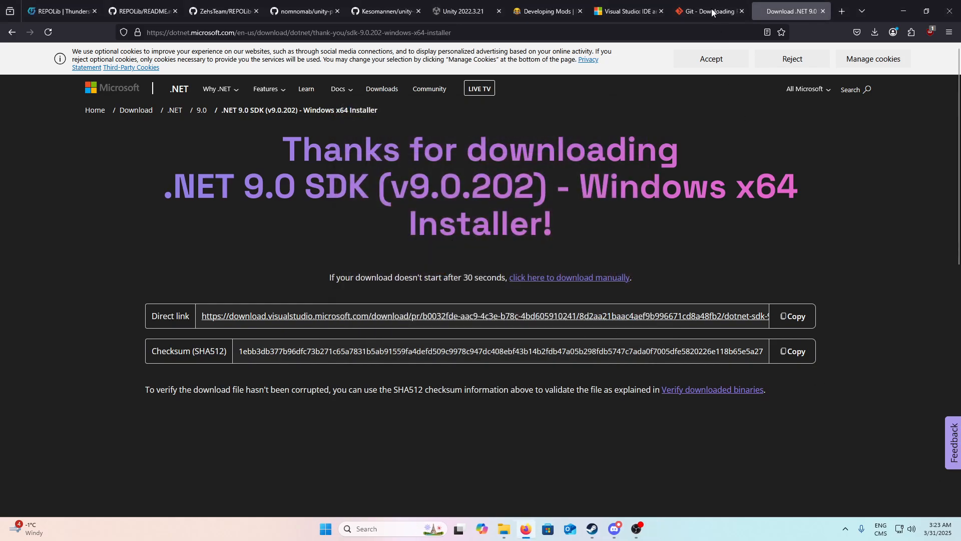
Step: Download the Visual Studio Community 2022 setup from the Visual Studio site and run it
{"action": "left_click", "coordinate": [650, 9]}
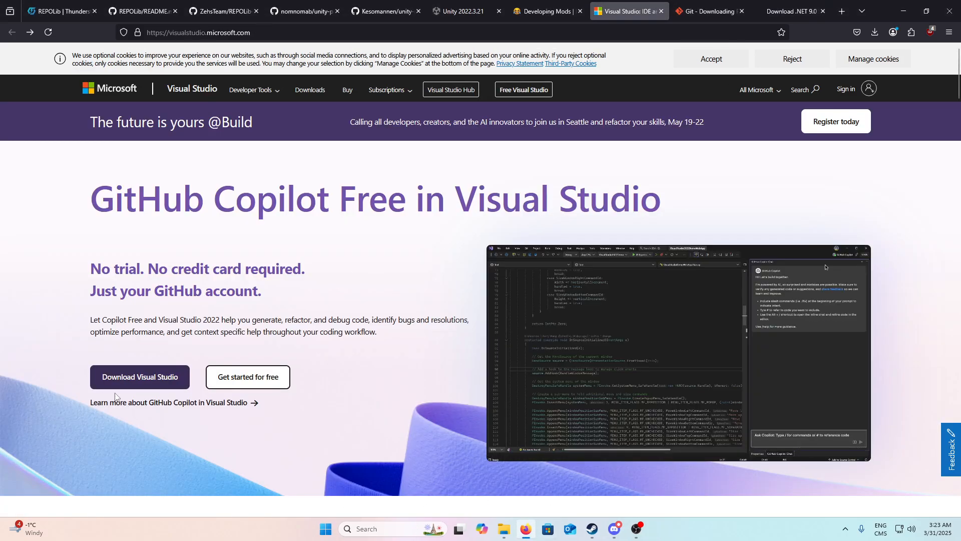
{"action": "left_click", "coordinate": [140, 377]}
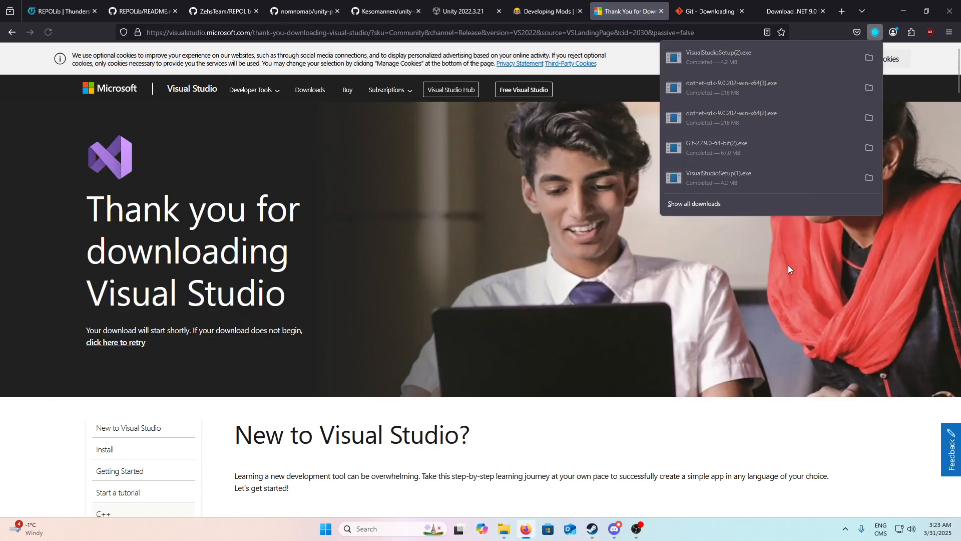
{"action": "left_click", "coordinate": [713, 56]}
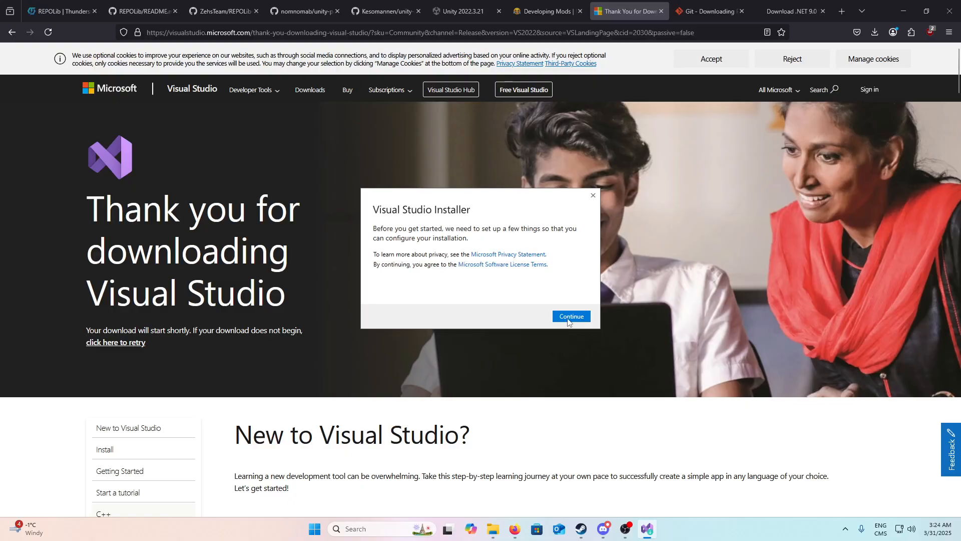
{"action": "left_click", "coordinate": [568, 319]}
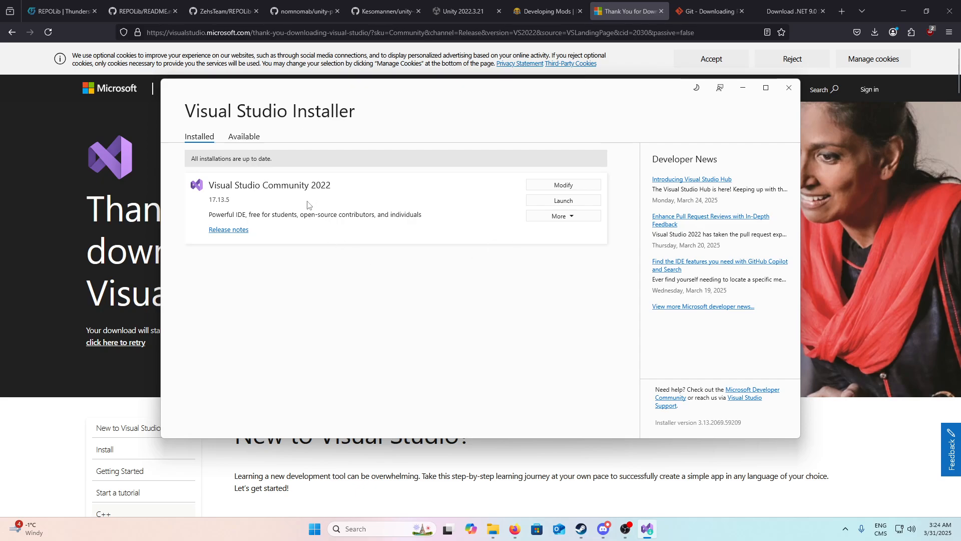
Step: Examine the desktop and gaming workloads of the Visual Studio Community 2022 installation, and close the selection without changes
{"action": "left_click", "coordinate": [560, 185]}
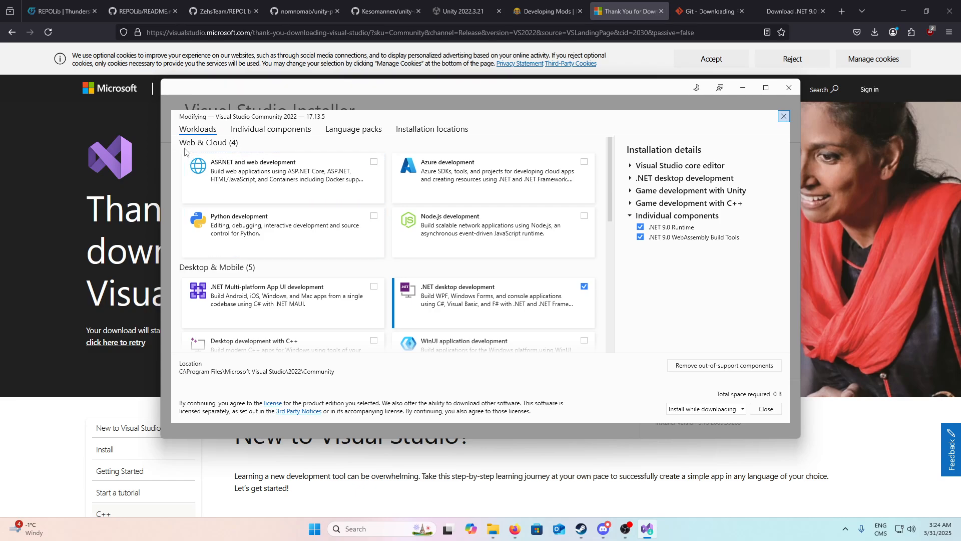
{"action": "scroll", "coordinate": [296, 167], "scroll_direction": "down", "scroll_amount": 3}
{"action": "scroll", "coordinate": [190, 260], "scroll_direction": "up", "scroll_amount": 1}
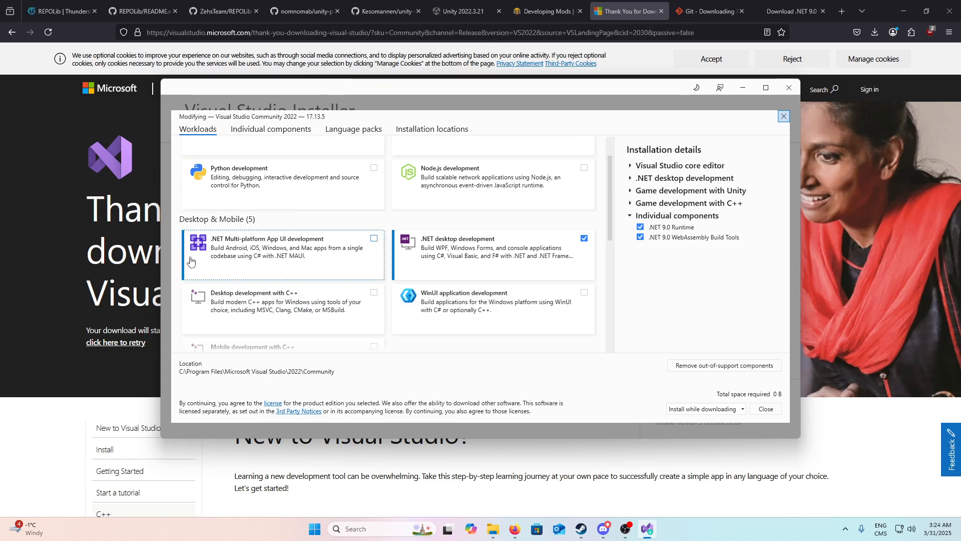
{"action": "scroll", "coordinate": [190, 260], "scroll_direction": "down", "scroll_amount": 3}
{"action": "scroll", "coordinate": [440, 210], "scroll_direction": "up", "scroll_amount": 2}
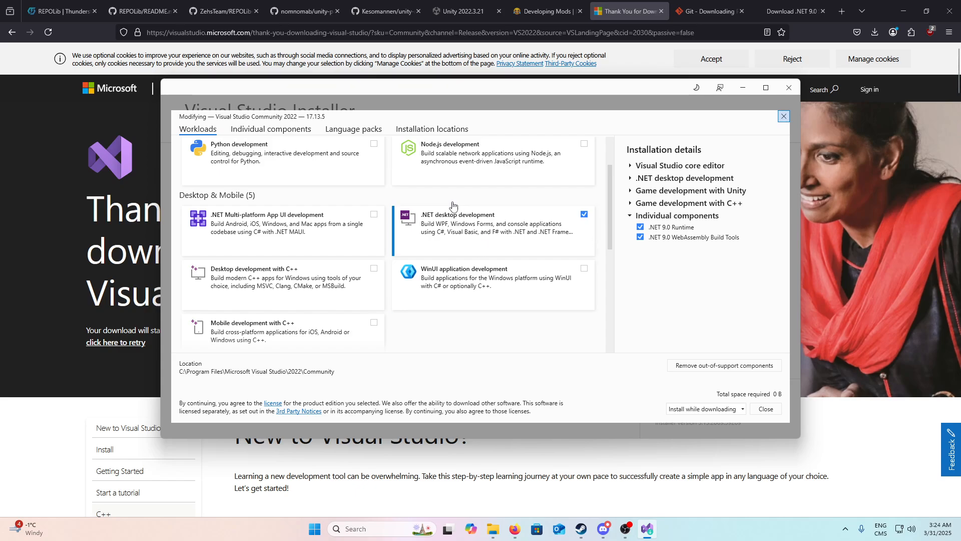
{"action": "scroll", "coordinate": [453, 205], "scroll_direction": "down", "scroll_amount": 1}
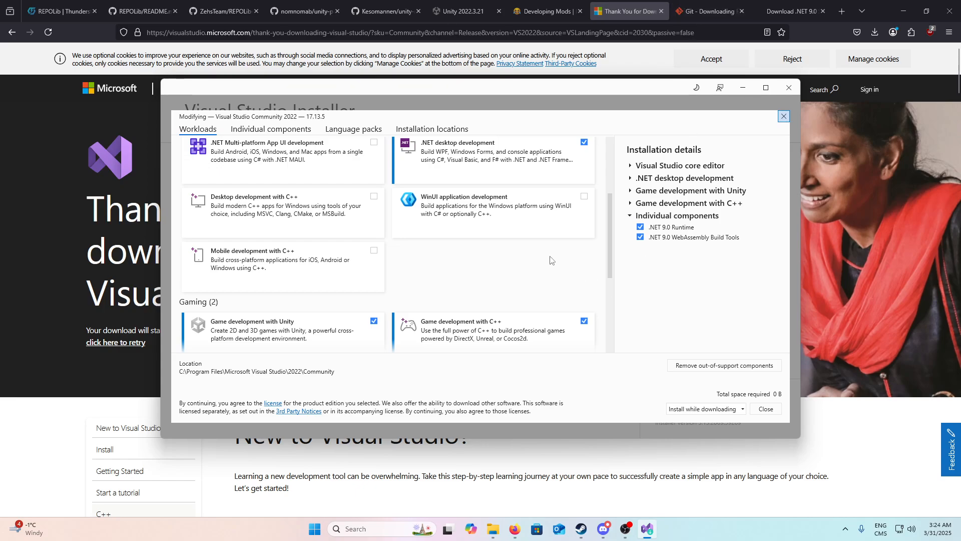
{"action": "scroll", "coordinate": [550, 260], "scroll_direction": "down", "scroll_amount": 2}
{"action": "scroll", "coordinate": [390, 265], "scroll_direction": "up", "scroll_amount": 3}
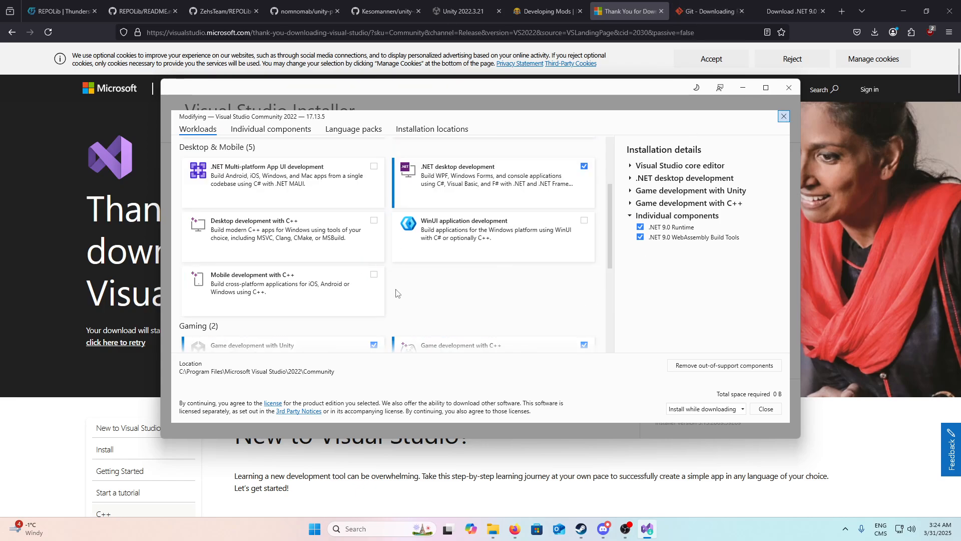
{"action": "scroll", "coordinate": [395, 293], "scroll_direction": "down", "scroll_amount": 2}
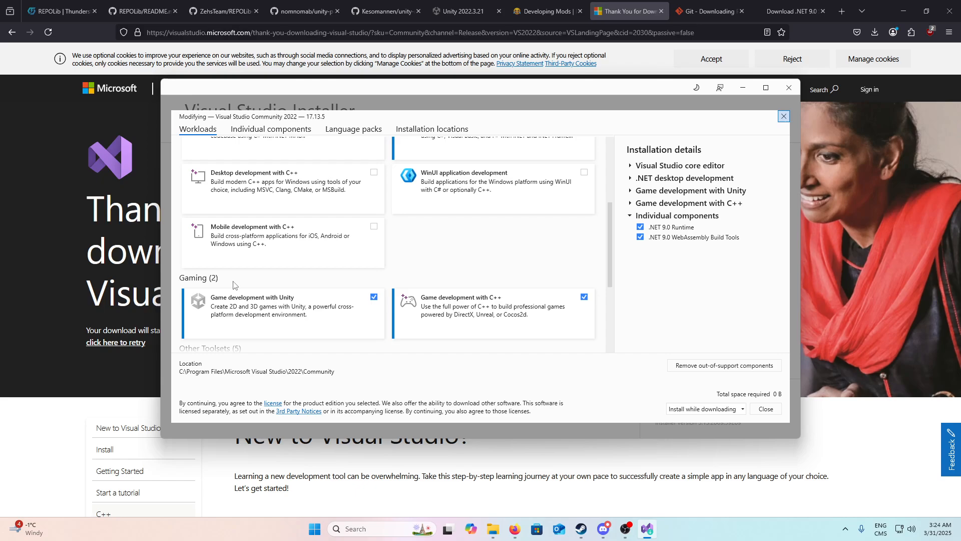
{"action": "scroll", "coordinate": [300, 330], "scroll_direction": "up", "scroll_amount": 1}
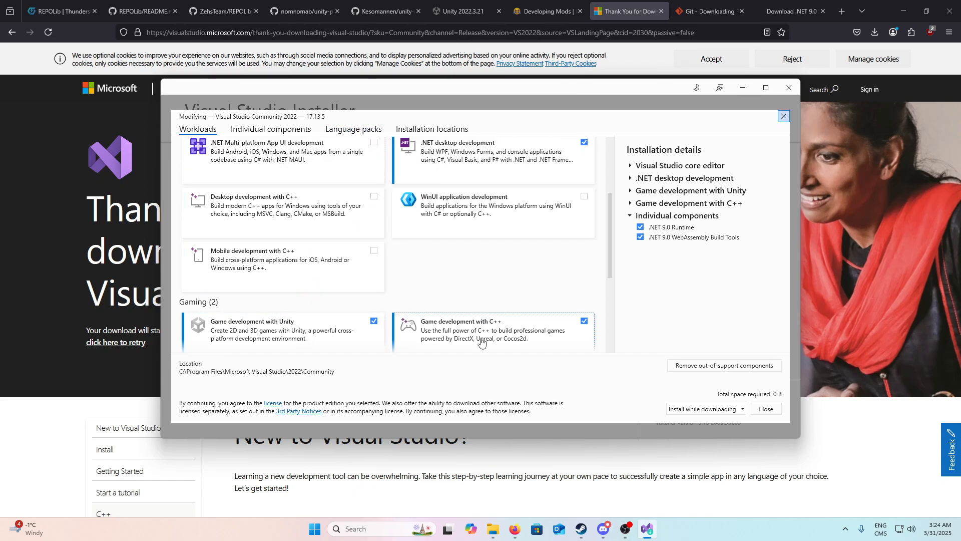
{"action": "scroll", "coordinate": [423, 217], "scroll_direction": "down", "scroll_amount": 2}
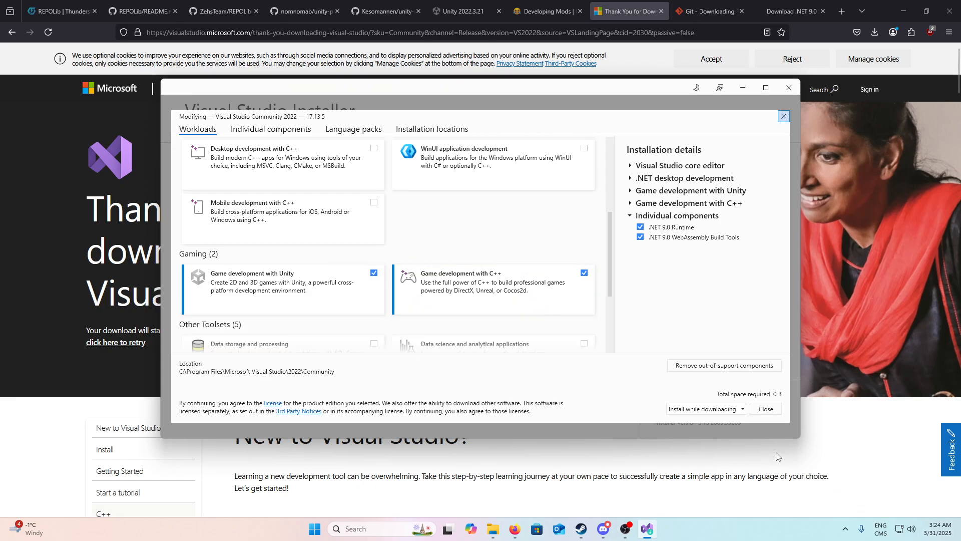
{"action": "left_click", "coordinate": [769, 414]}
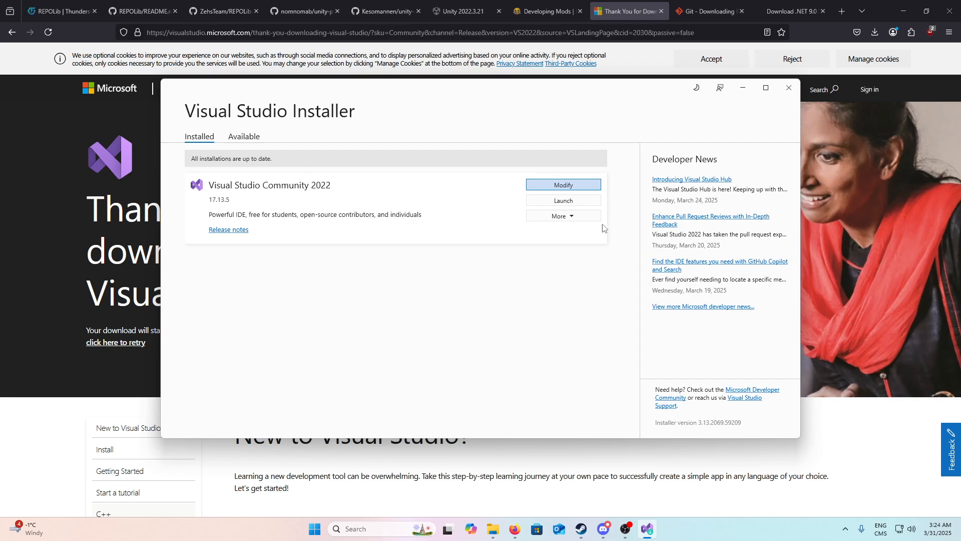
Step: Launch Visual Studio Community 2022 and open the recent RepoLevelLoader.sln solution from the TestMod2\RepoLevelLoader folder
{"action": "left_click", "coordinate": [564, 200]}
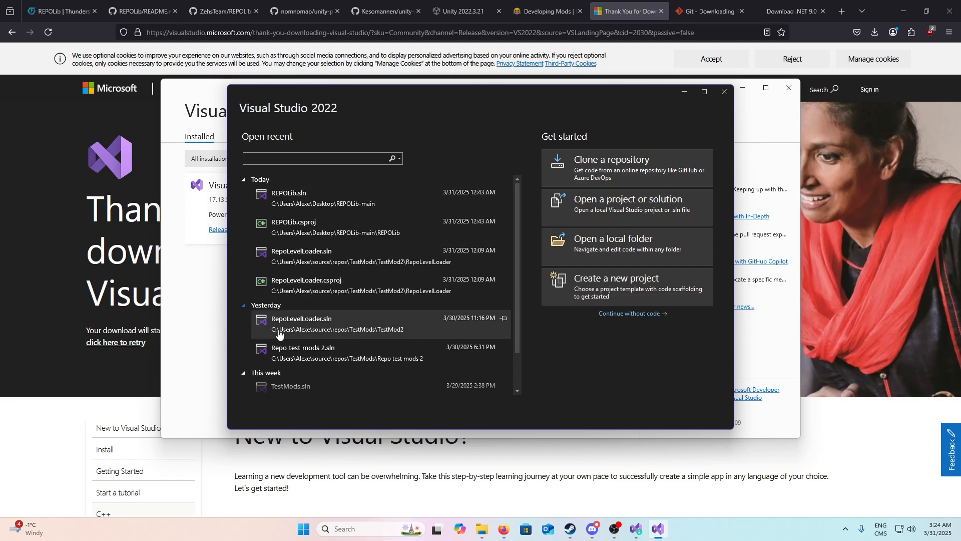
{"action": "left_click", "coordinate": [314, 263]}
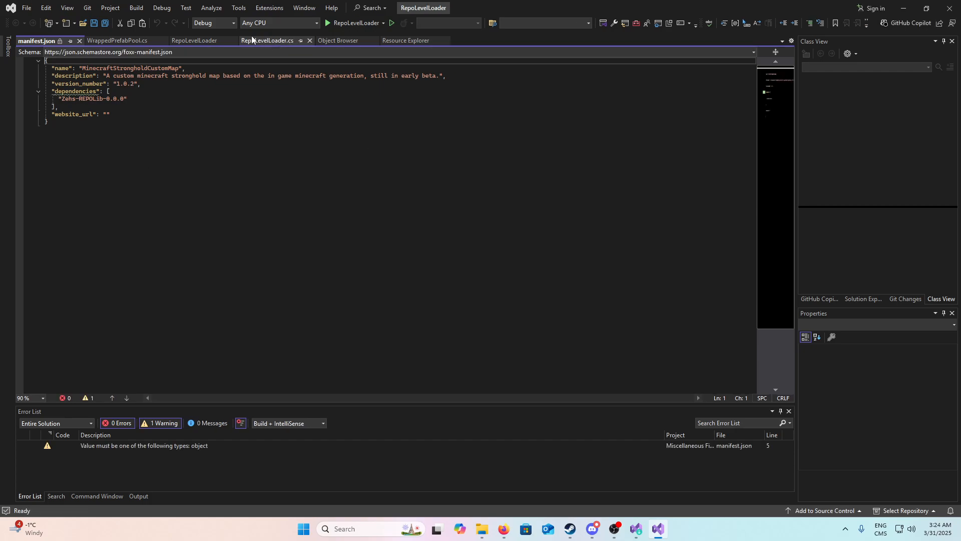
Step: Examine the custom level registration code in RepoLevelLoader.cs, and close Visual Studio and the Visual Studio Installer
{"action": "left_click", "coordinate": [188, 39]}
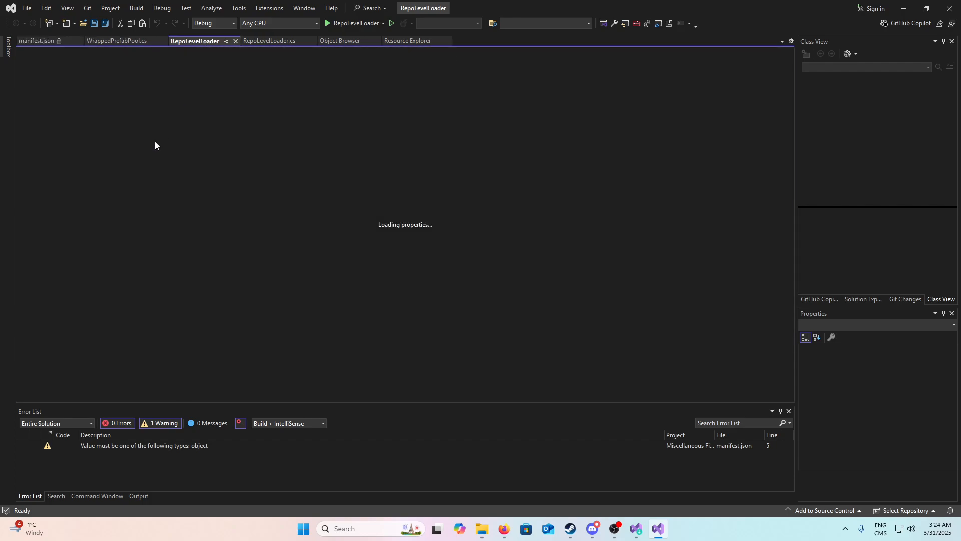
{"action": "left_click", "coordinate": [288, 40]}
{"action": "left_click", "coordinate": [153, 259]}
{"action": "scroll", "coordinate": [152, 259], "scroll_direction": "up", "scroll_amount": 12}
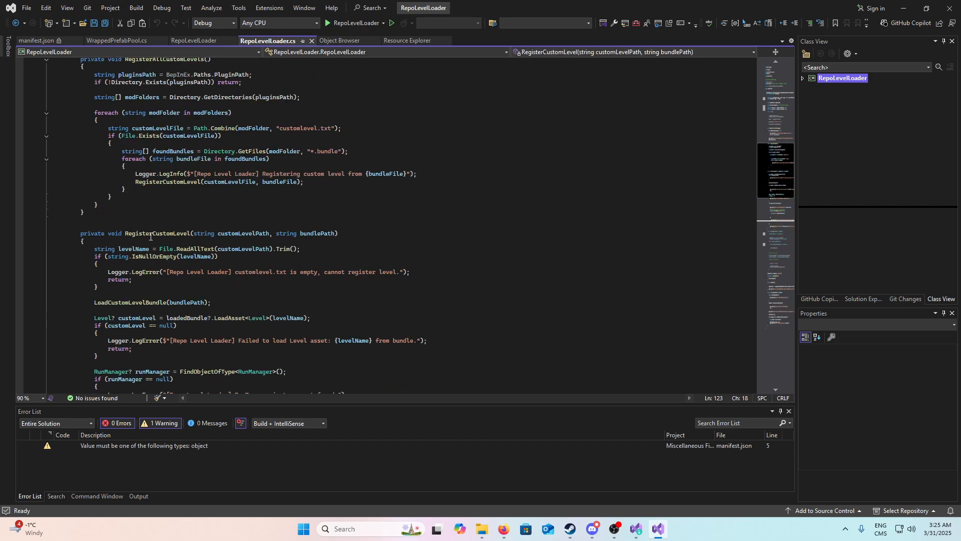
{"action": "left_click_drag", "start_coordinate": [326, 342], "coordinate": [42, 128]}
{"action": "scroll", "coordinate": [182, 230], "scroll_direction": "up", "scroll_amount": 4}
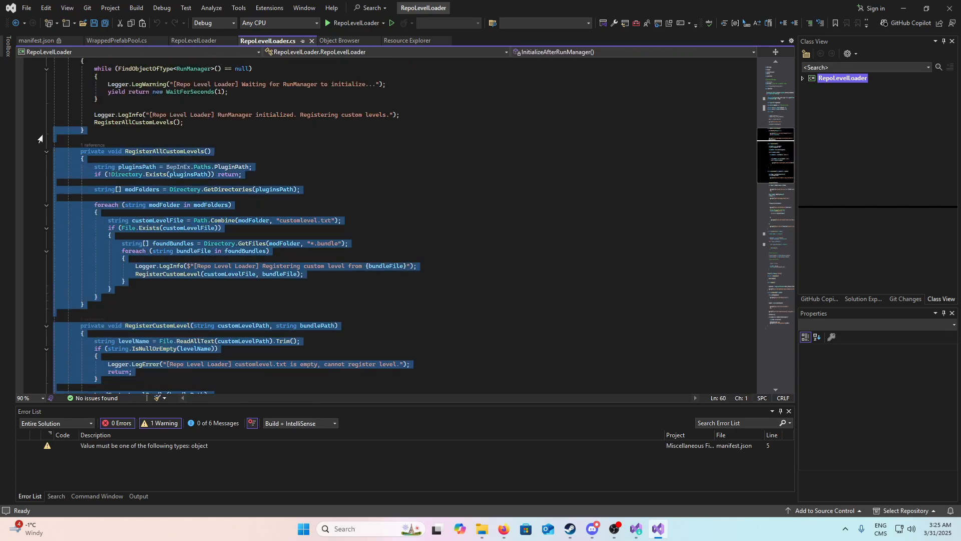
{"action": "left_click", "coordinate": [271, 281]}
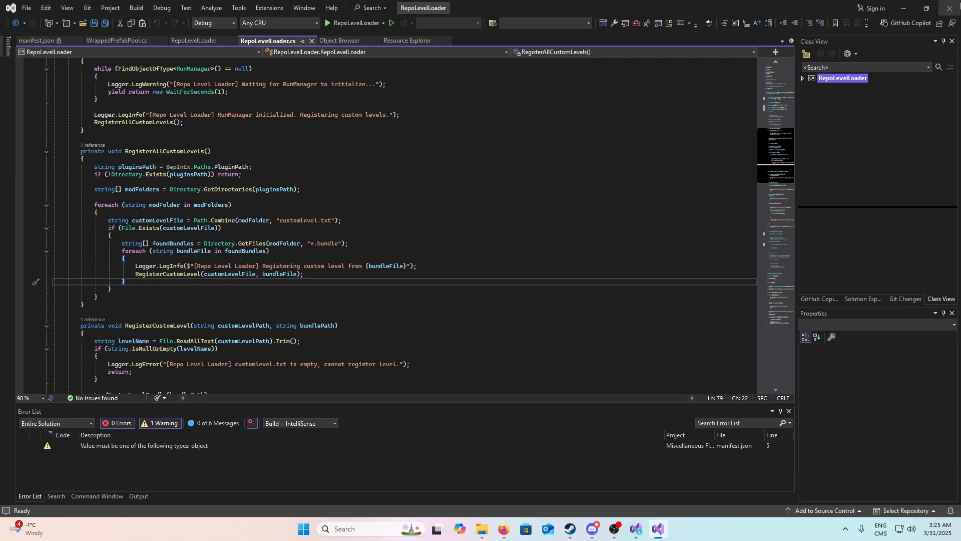
{"action": "left_click", "coordinate": [954, 5]}
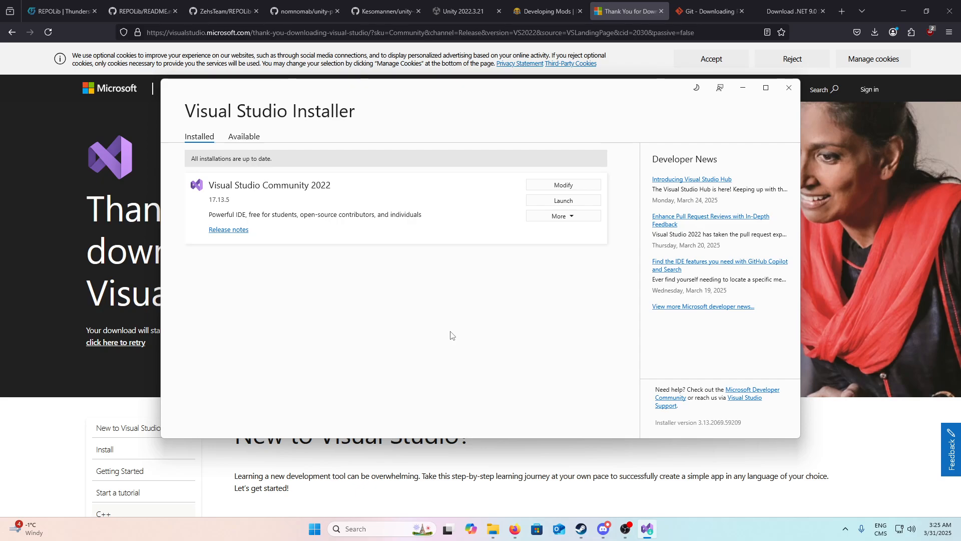
{"action": "left_click", "coordinate": [795, 94]}
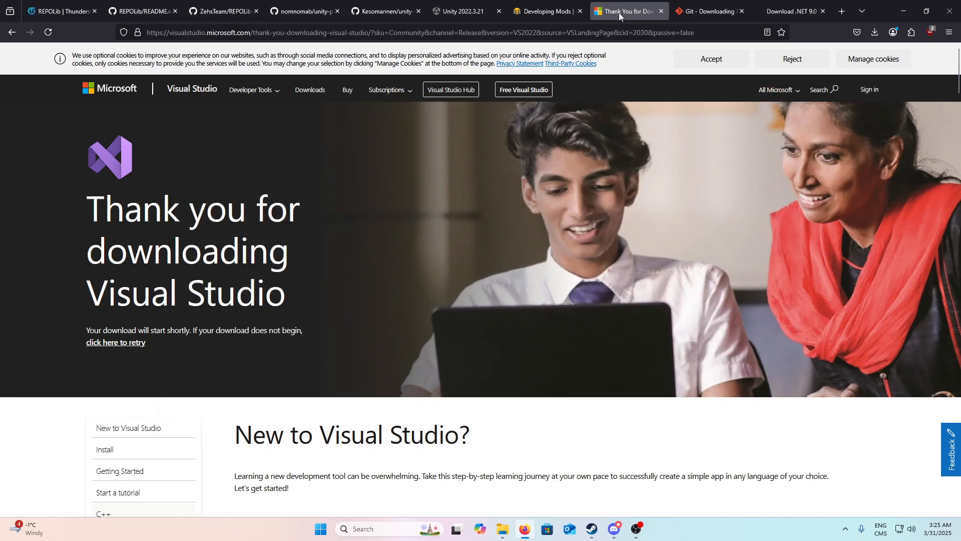
Step: Check the Git requirement on the R.E.P.O. Modding Wiki, and download the latest 64-bit Git for Windows 2.49.0 installer
{"action": "left_click", "coordinate": [791, 11]}
{"action": "left_click", "coordinate": [546, 11]}
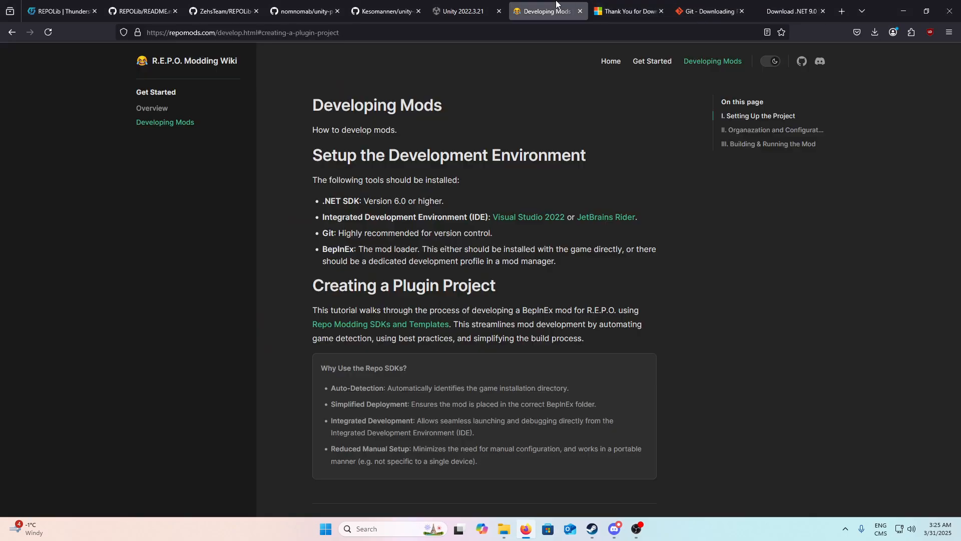
{"action": "left_click_drag", "start_coordinate": [323, 233], "coordinate": [354, 233]}
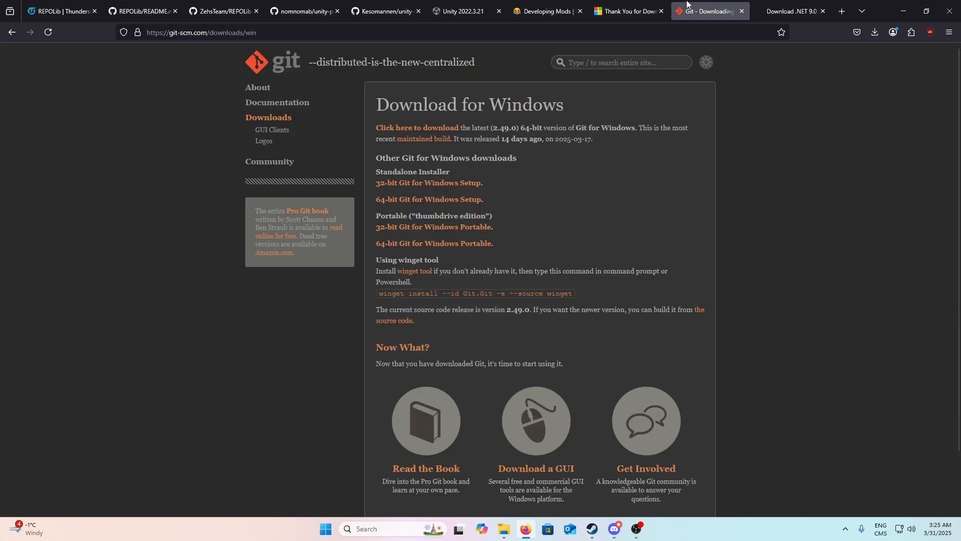
{"action": "left_click", "coordinate": [708, 11]}
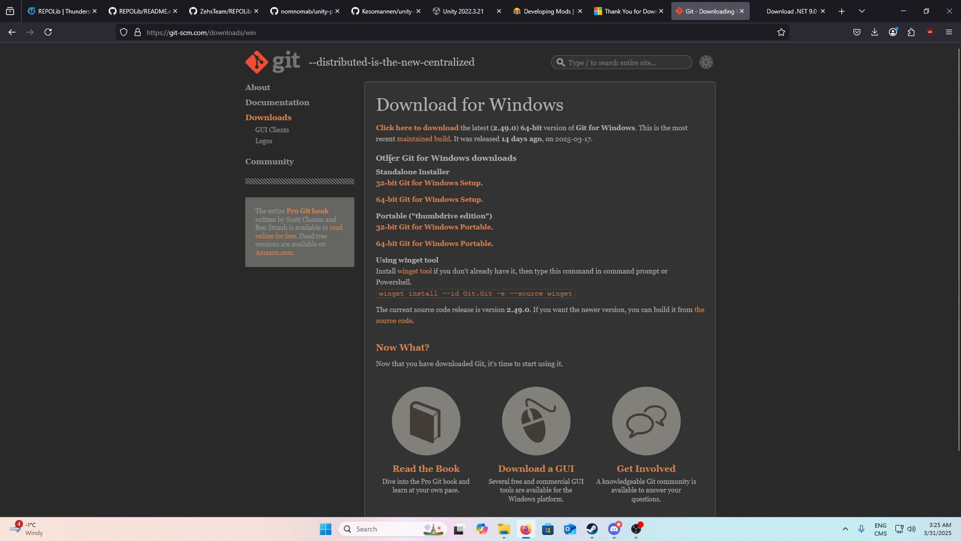
{"action": "double_click", "coordinate": [522, 127]}
{"action": "left_click", "coordinate": [390, 100]}
{"action": "left_click", "coordinate": [440, 128]}
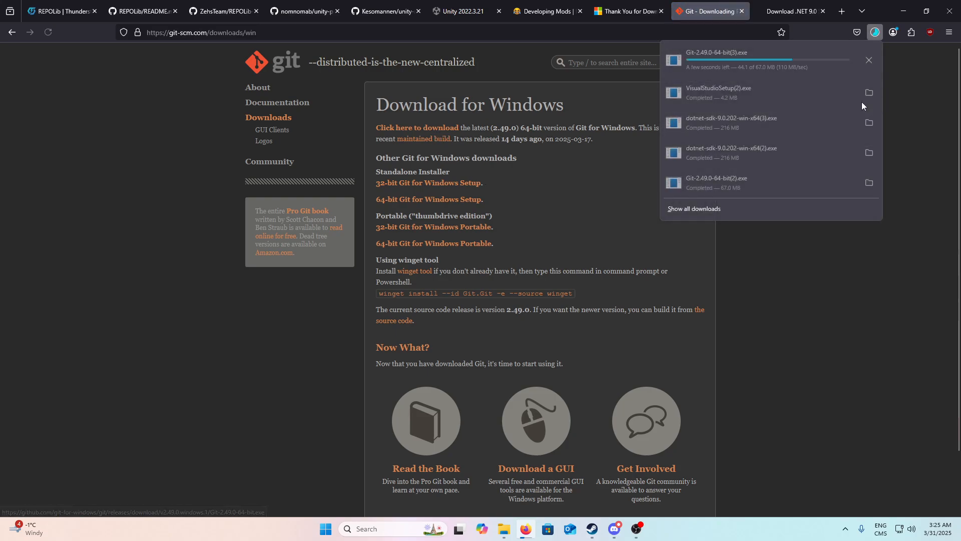
Step: Run the Git 2.49.0 installer to view its component and default editor options, and exit the setup without installing
{"action": "left_click", "coordinate": [716, 62]}
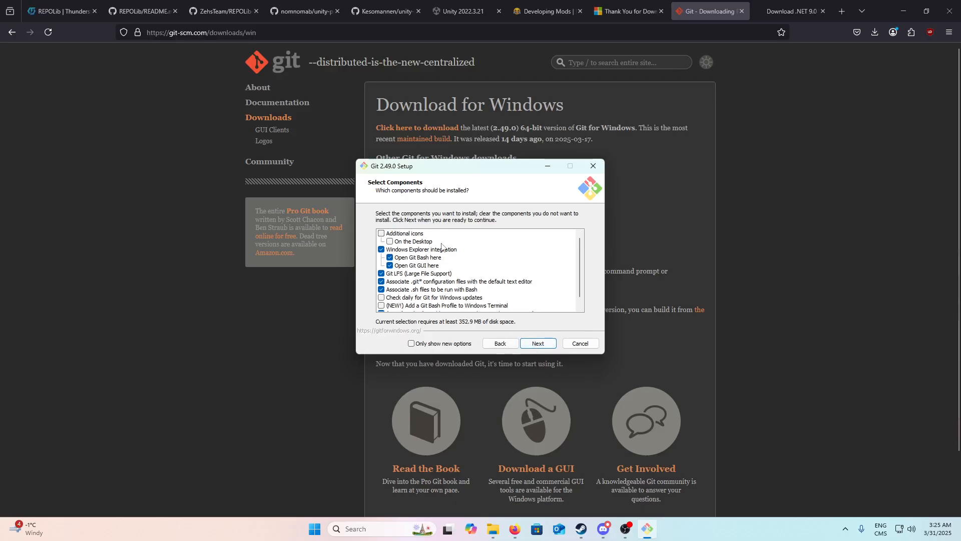
{"action": "scroll", "coordinate": [393, 263], "scroll_direction": "down", "scroll_amount": 2}
{"action": "scroll", "coordinate": [393, 263], "scroll_direction": "up", "scroll_amount": 2}
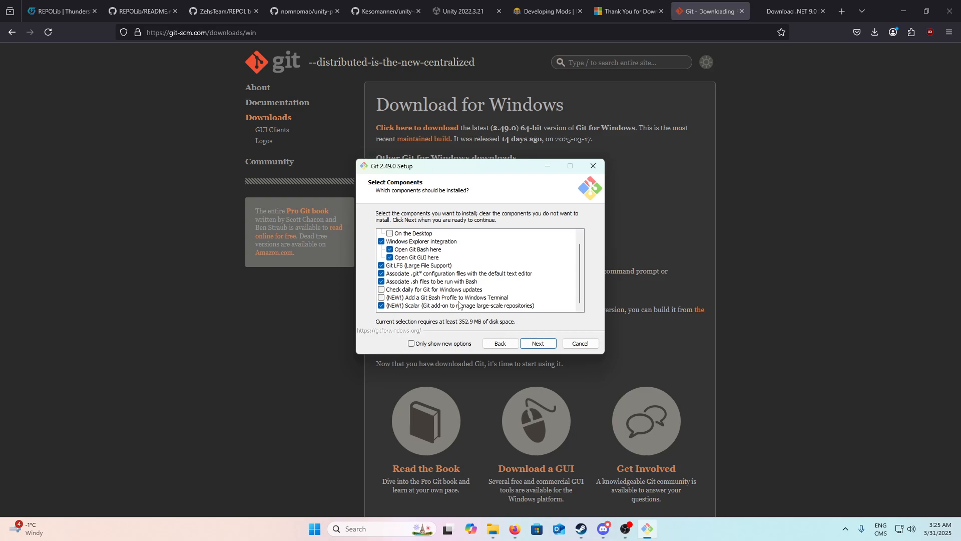
{"action": "left_click", "coordinate": [534, 343]}
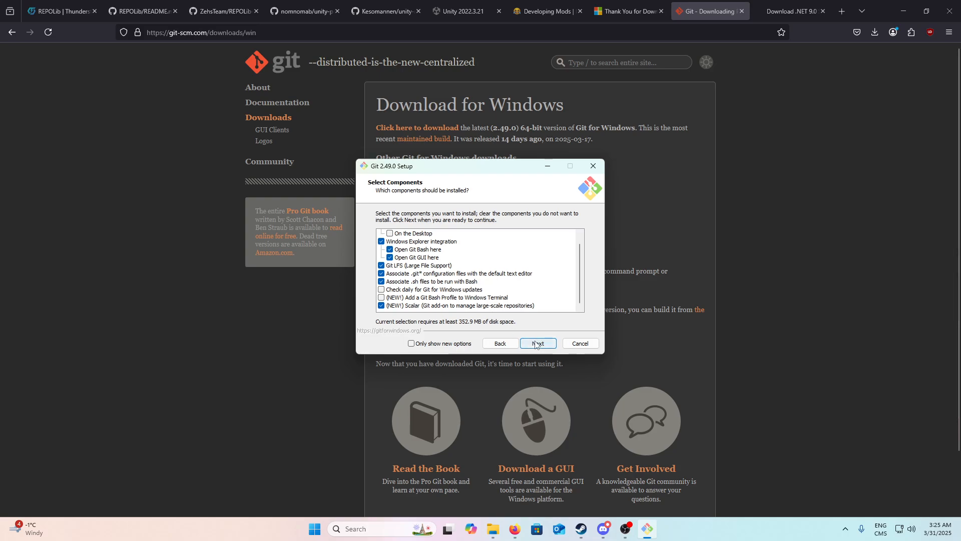
{"action": "left_click", "coordinate": [425, 219]}
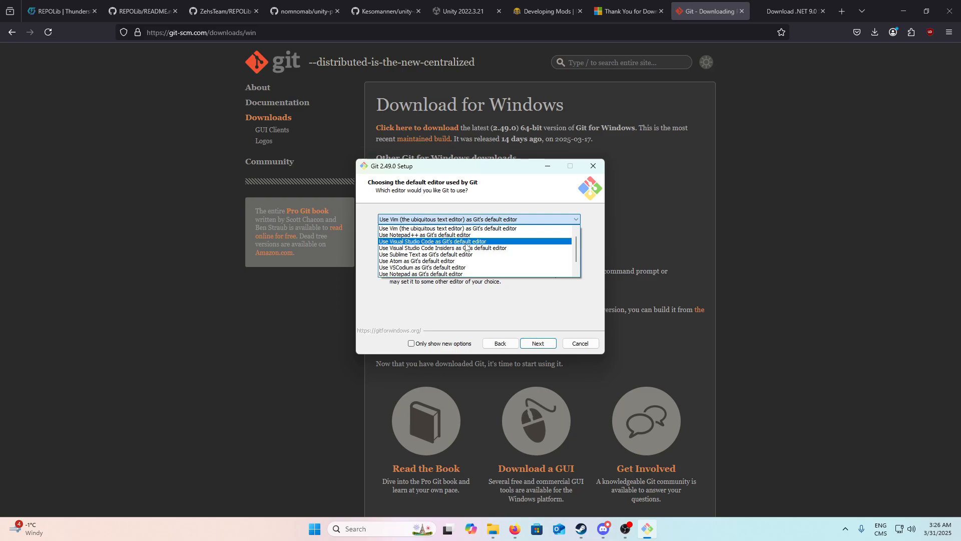
{"action": "left_click", "coordinate": [549, 349]}
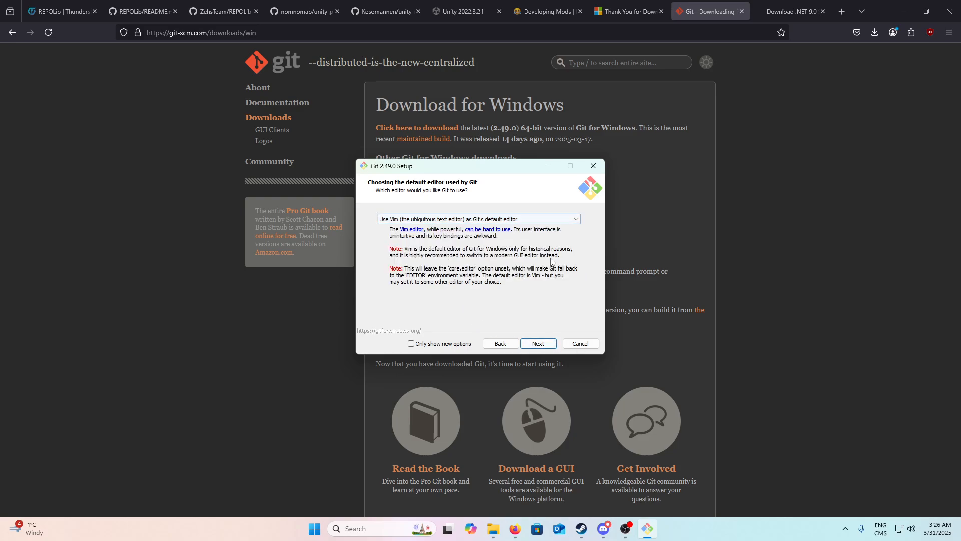
{"action": "left_click", "coordinate": [564, 342]}
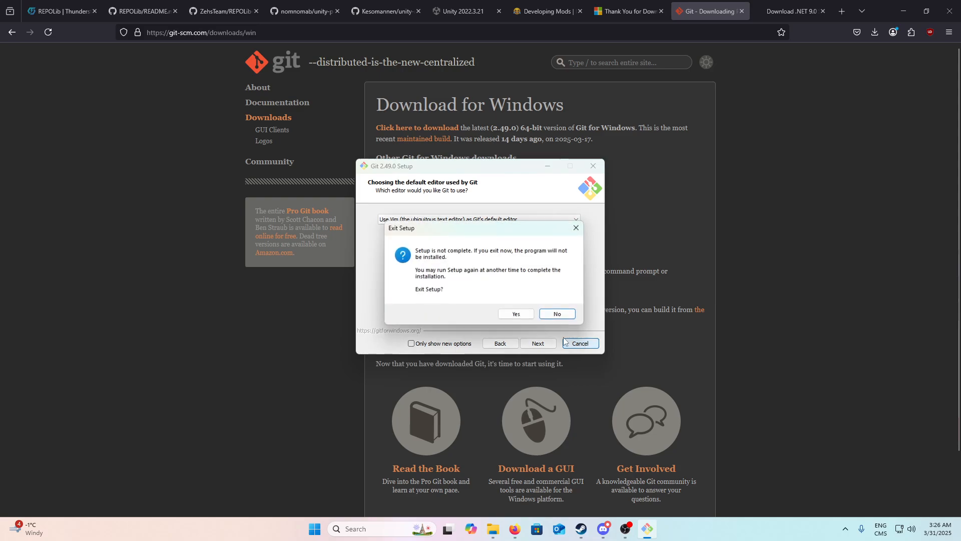
{"action": "left_click", "coordinate": [517, 314]}
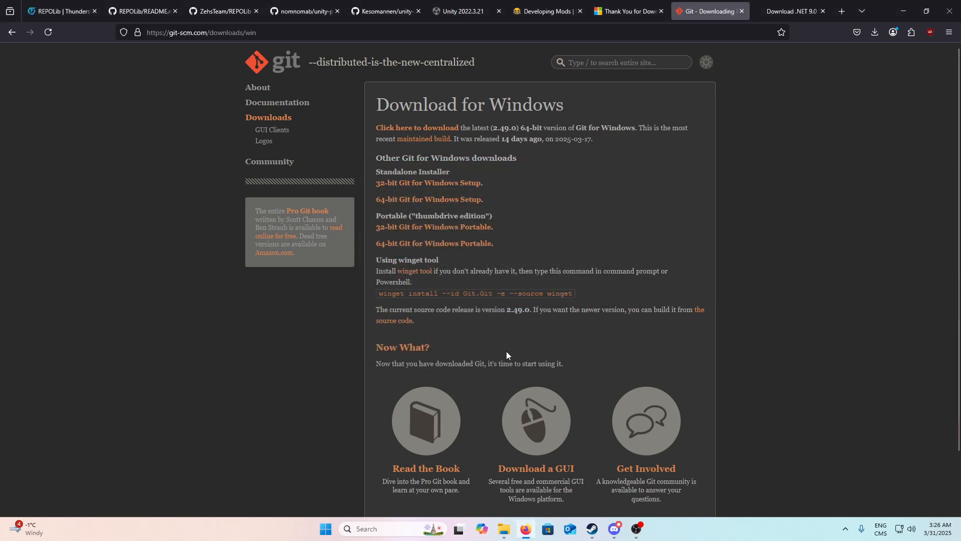
Step: Request the Unity 2022.3.21 installation from its release page through Unity Hub, and dismiss the resulting notice
{"action": "left_click", "coordinate": [465, 11]}
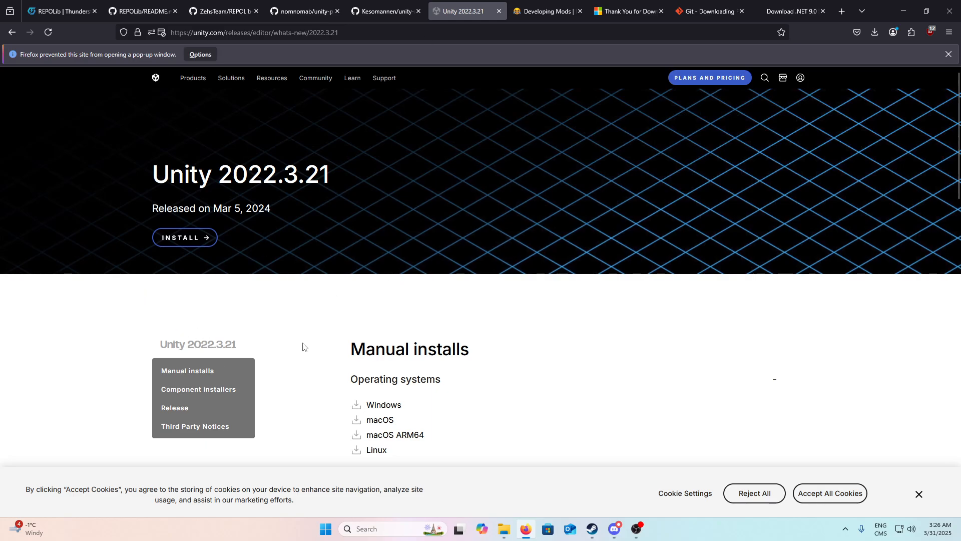
{"action": "left_click_drag", "start_coordinate": [332, 178], "coordinate": [144, 153]}
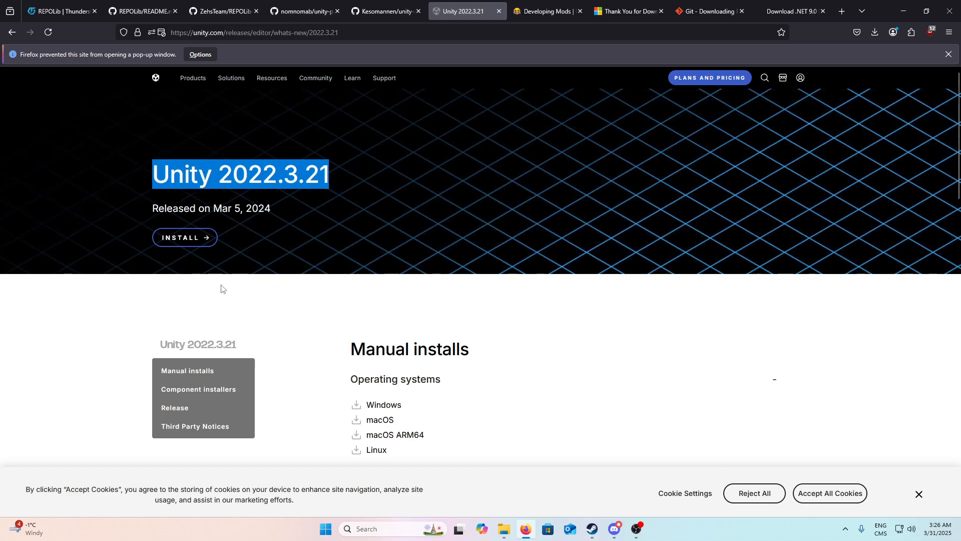
{"action": "left_click", "coordinate": [168, 244]}
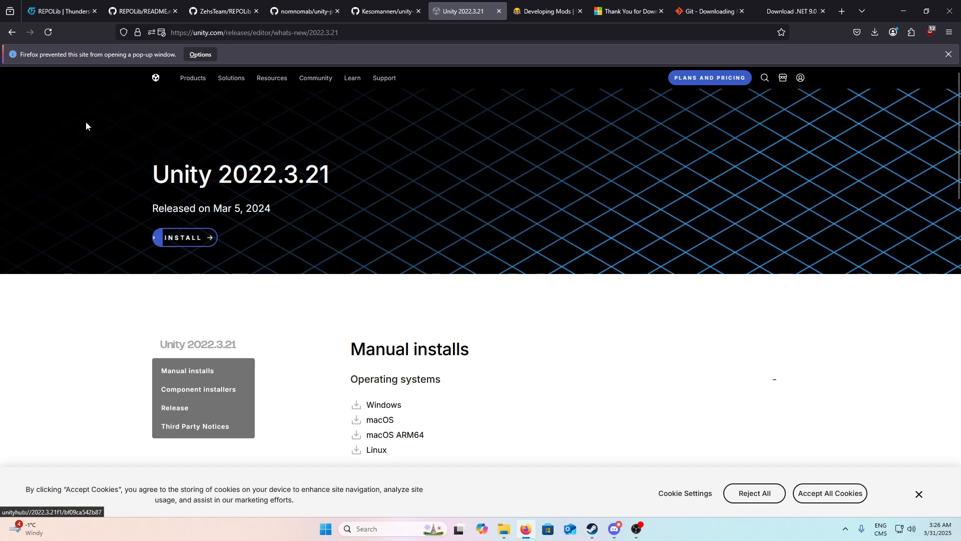
{"action": "left_click_drag", "start_coordinate": [327, 188], "coordinate": [128, 168]}
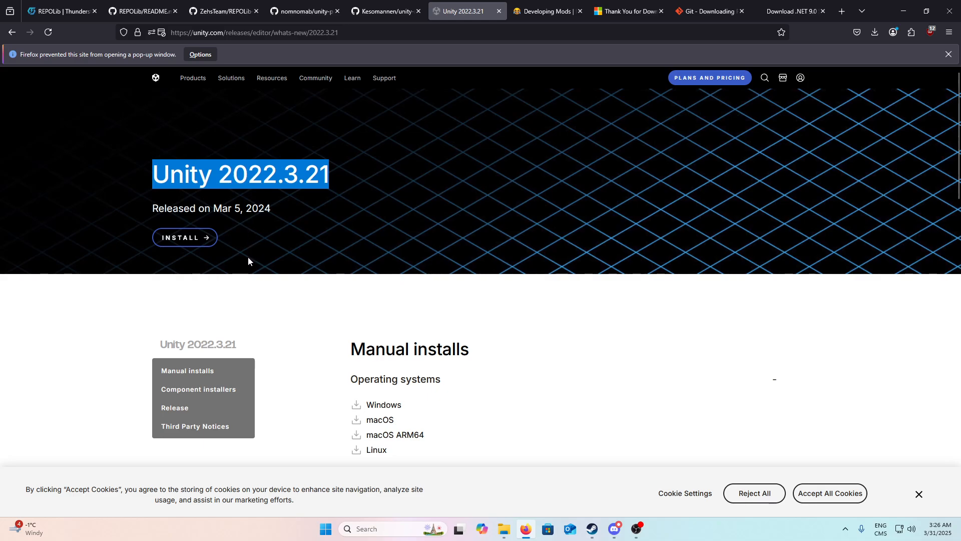
{"action": "left_click", "coordinate": [184, 237]}
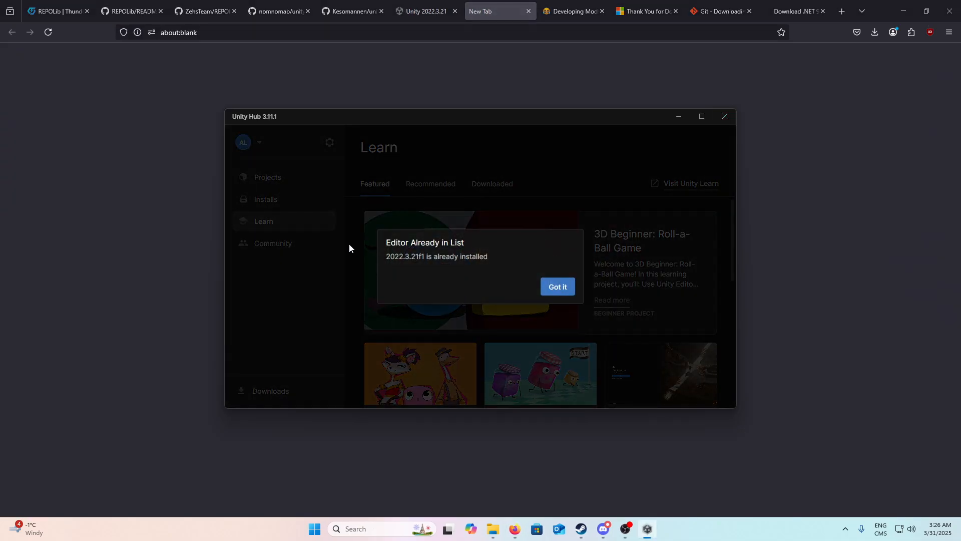
{"action": "left_click", "coordinate": [553, 286]}
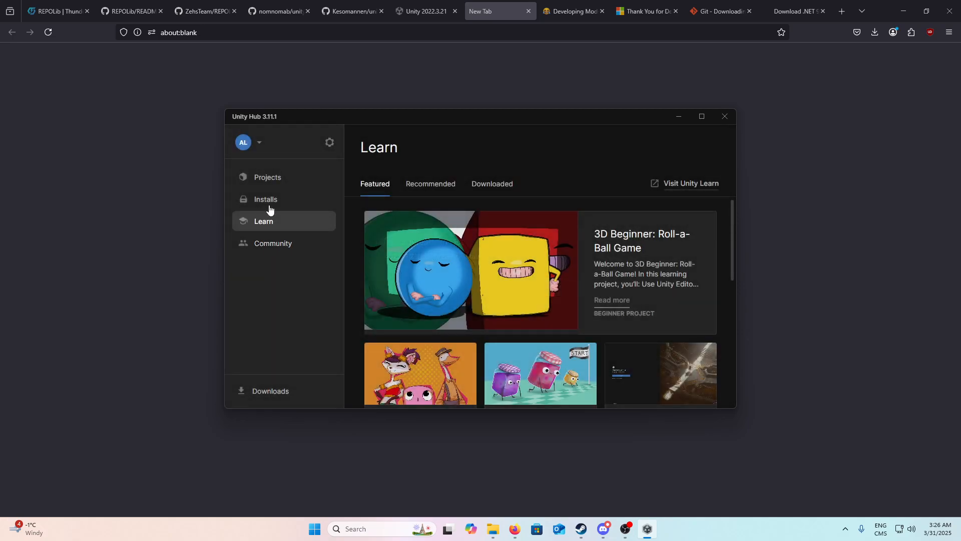
Step: Examine Unity Hub's projects, installed editors, and the official and archived editor releases offered, and close the editor selection without installing
{"action": "left_click", "coordinate": [277, 178]}
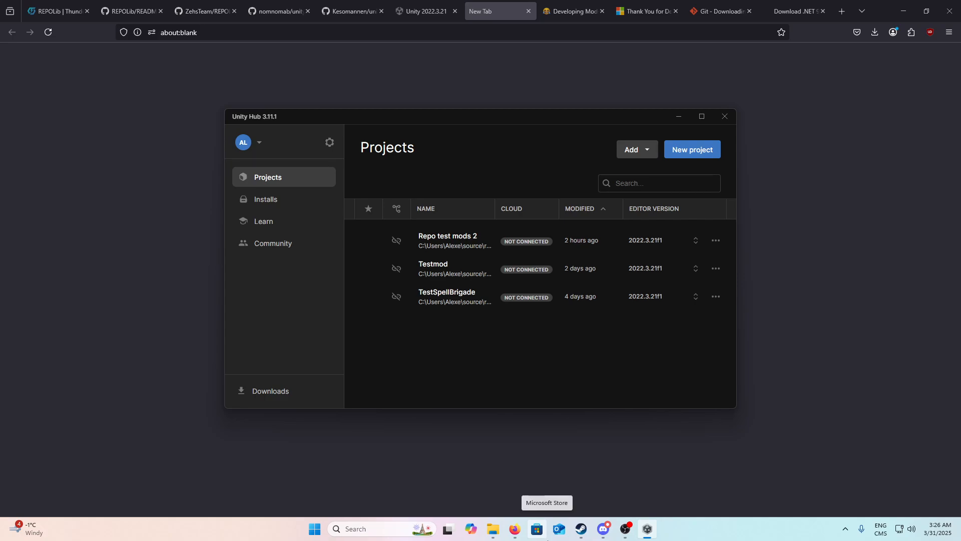
{"action": "left_click", "coordinate": [265, 205]}
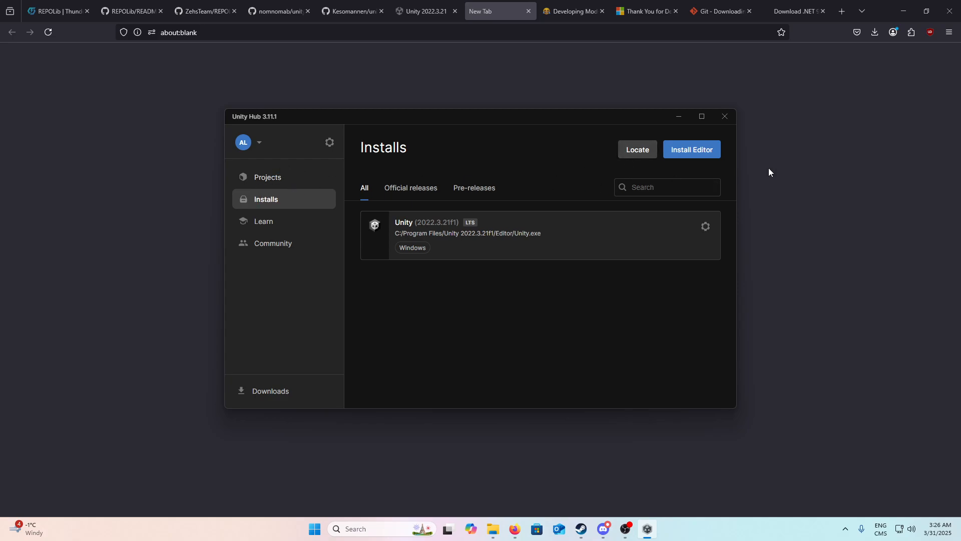
{"action": "left_click", "coordinate": [703, 156]}
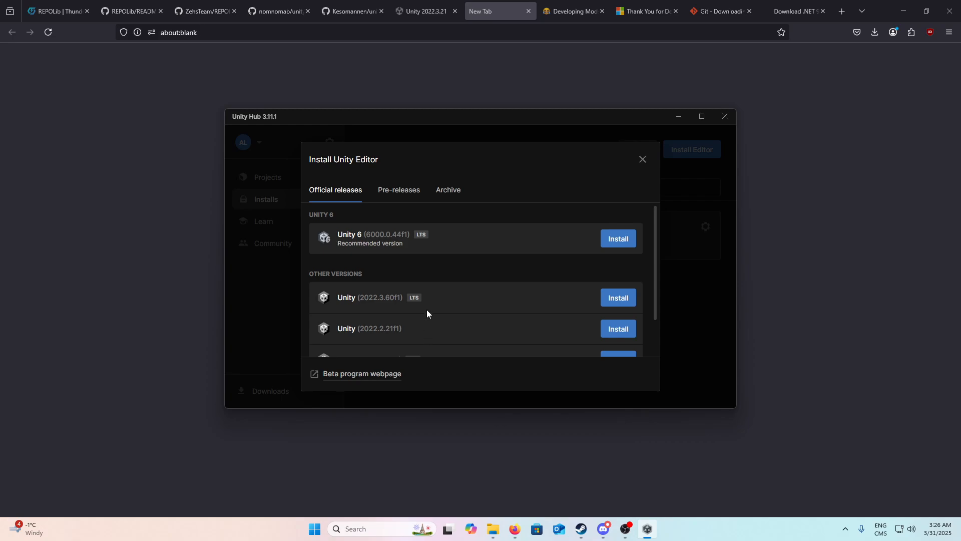
{"action": "scroll", "coordinate": [425, 308], "scroll_direction": "down", "scroll_amount": 1}
{"action": "scroll", "coordinate": [411, 281], "scroll_direction": "up", "scroll_amount": 1}
{"action": "left_click", "coordinate": [440, 199]}
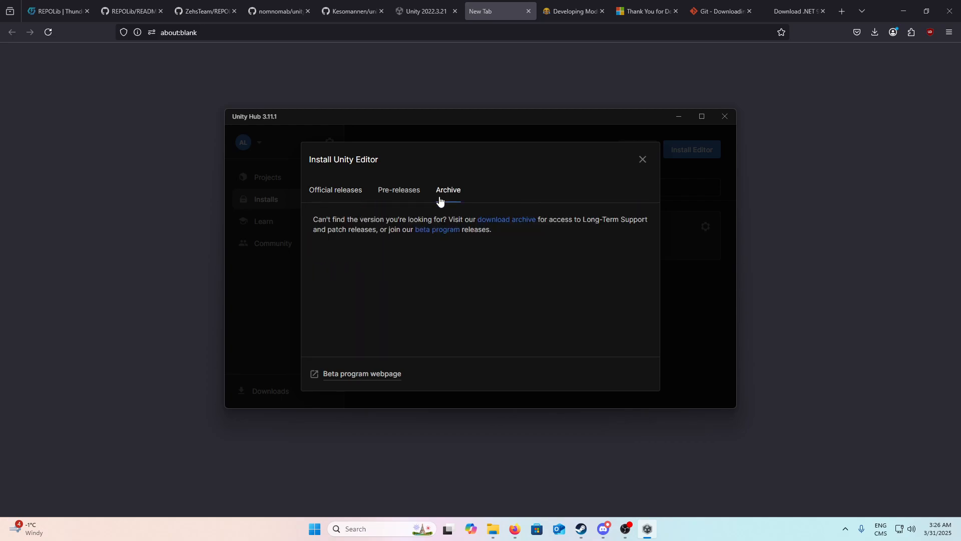
{"action": "left_click", "coordinate": [358, 196]}
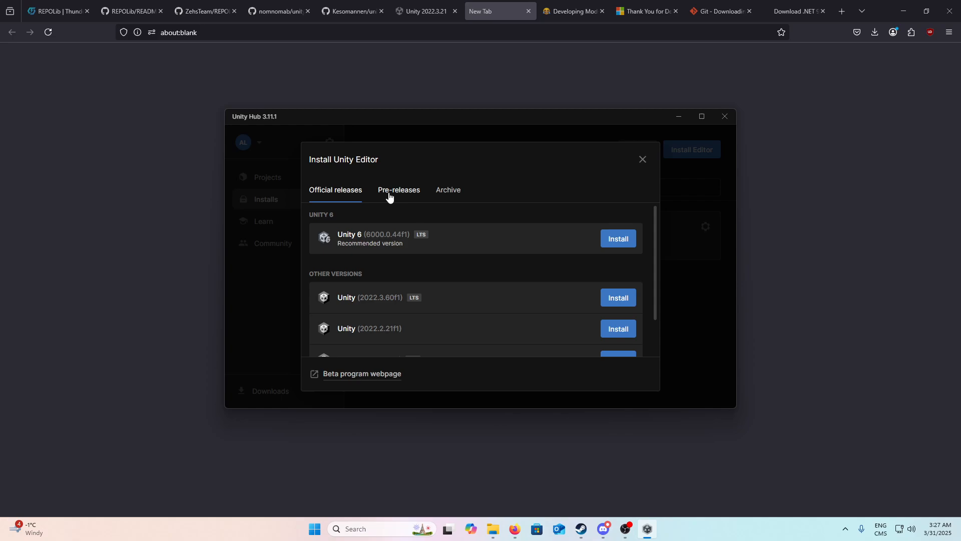
{"action": "scroll", "coordinate": [389, 279], "scroll_direction": "down", "scroll_amount": 1}
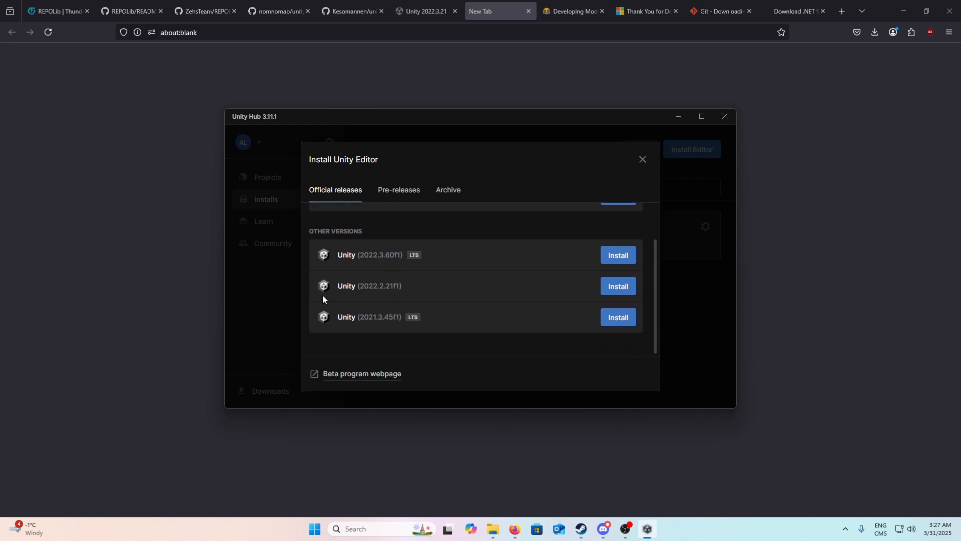
{"action": "left_click", "coordinate": [643, 159]}
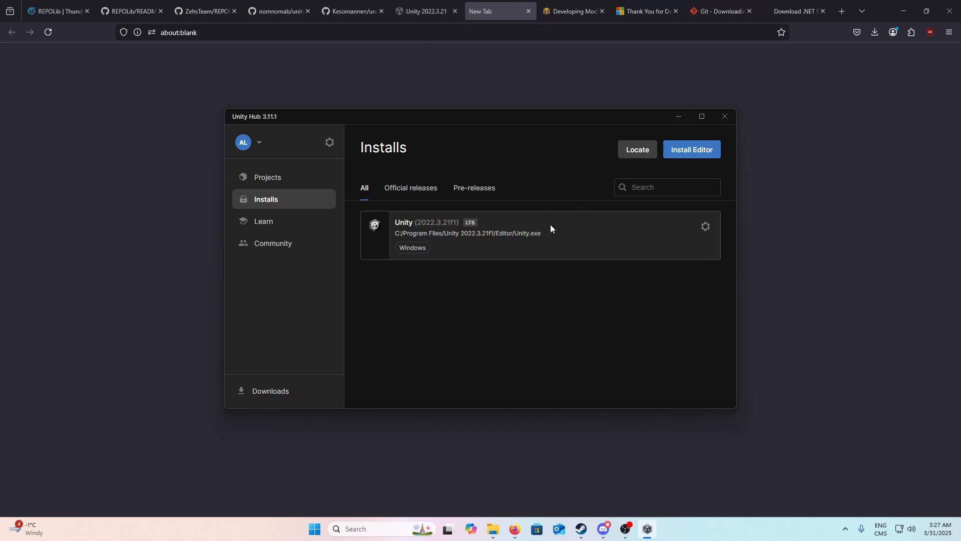
{"action": "left_click", "coordinate": [424, 11]}
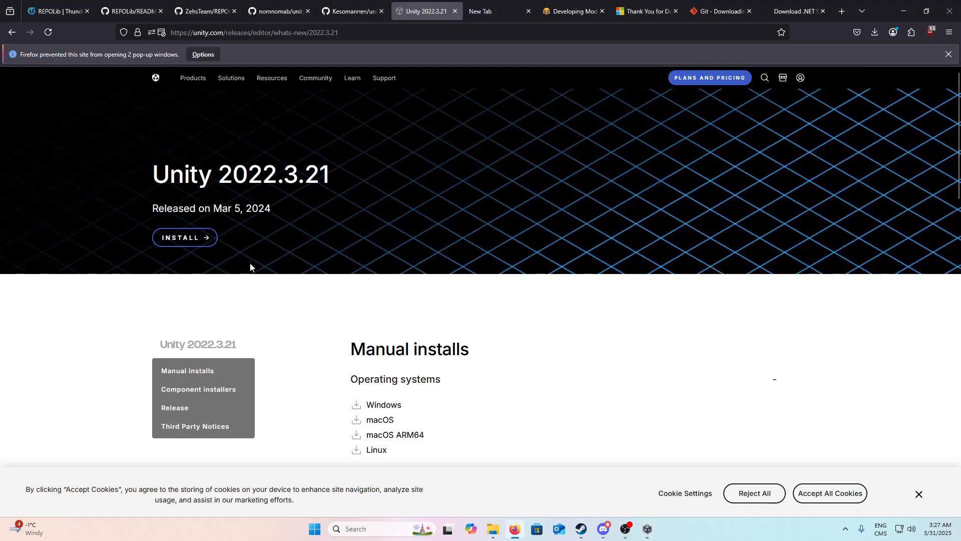
{"action": "left_click", "coordinate": [536, 3]}
{"action": "left_click", "coordinate": [426, 10]}
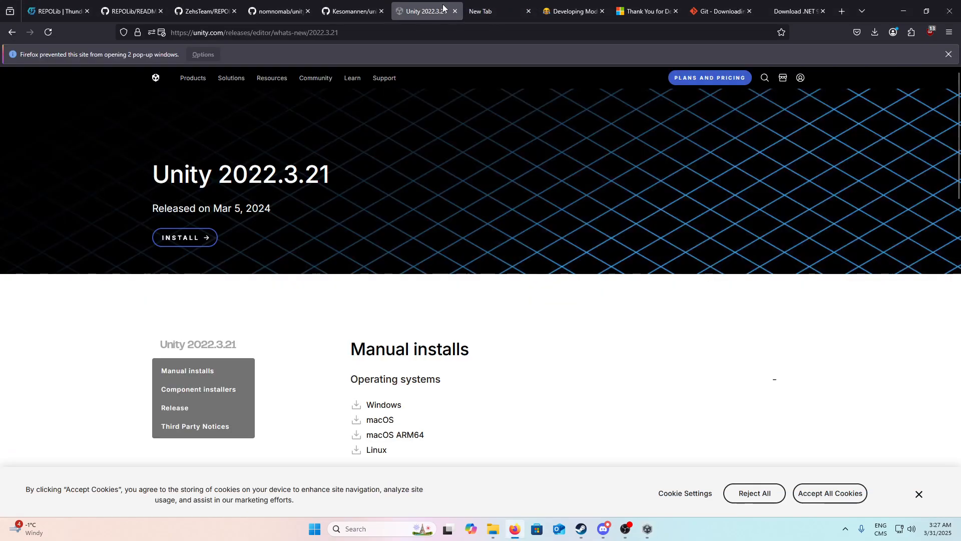
{"action": "left_click", "coordinate": [526, 4]}
Step: Switch to Unity Hub and start a new 2022.3.21f1 project from the 3D (Built-In Render Pipeline) template
{"action": "left_click", "coordinate": [647, 528]}
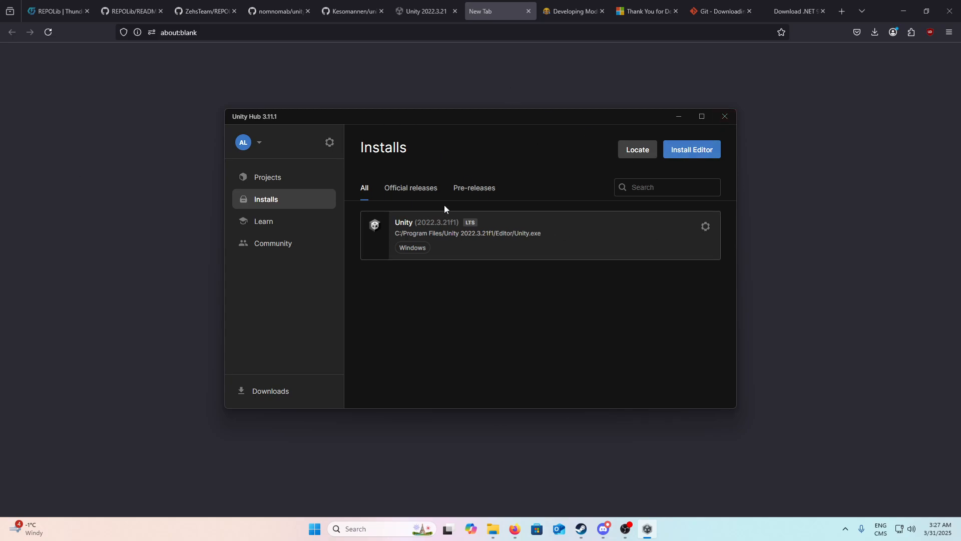
{"action": "left_click", "coordinate": [276, 179]}
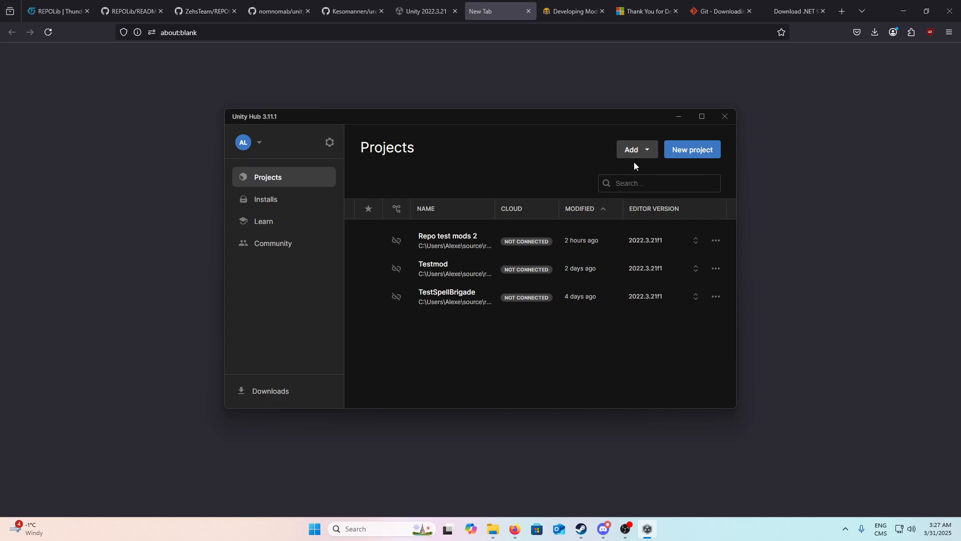
{"action": "left_click", "coordinate": [688, 156]}
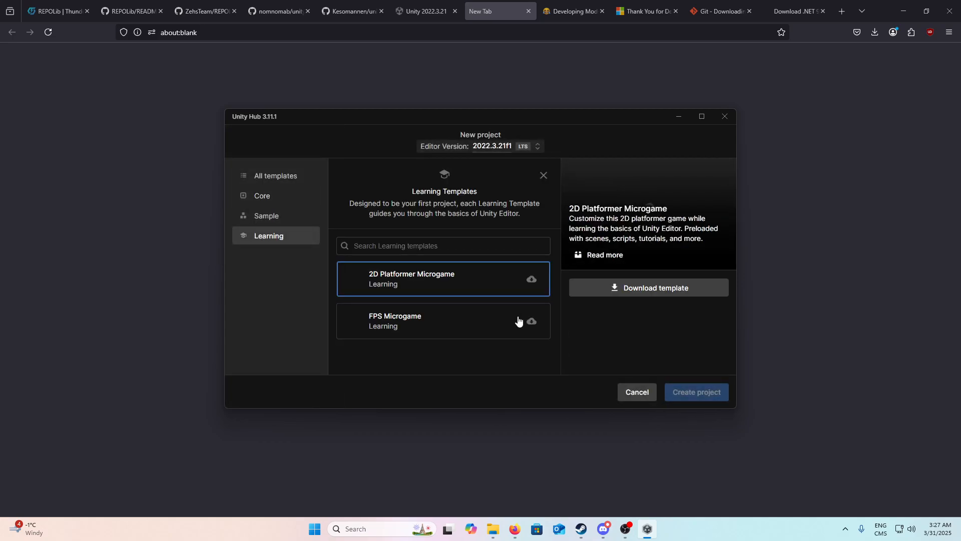
{"action": "left_click", "coordinate": [270, 178]}
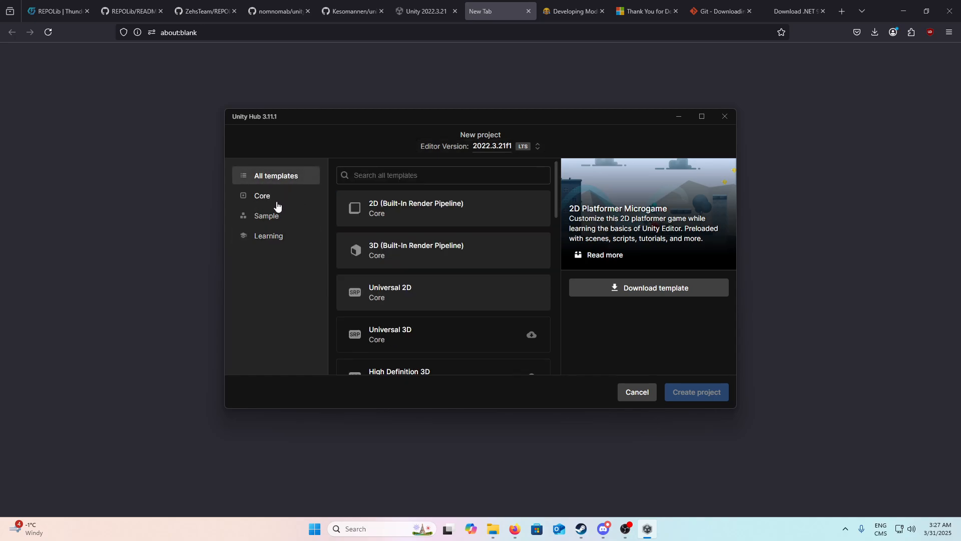
{"action": "left_click", "coordinate": [395, 258]}
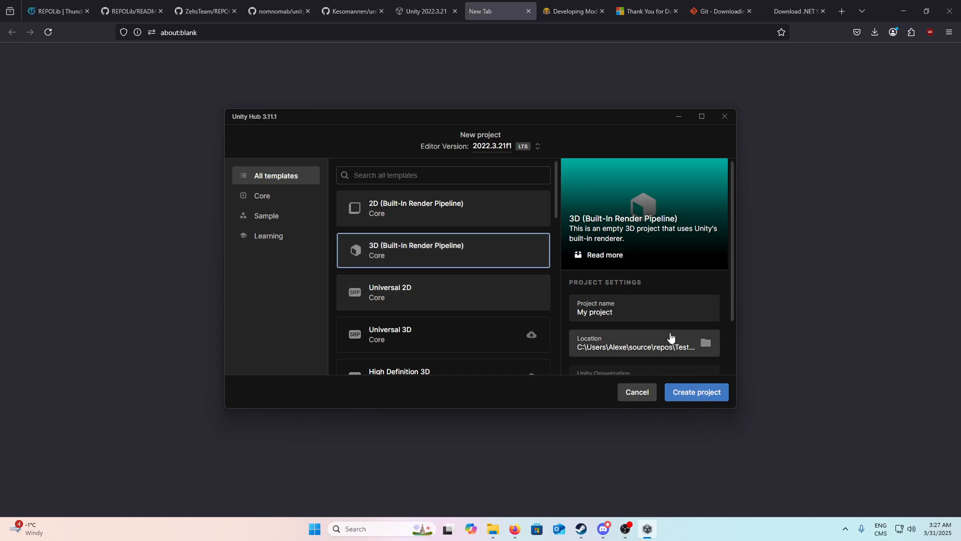
Step: Name the new project RepoTestMods4 and create it in the default location
{"action": "scroll", "coordinate": [670, 336], "scroll_direction": "down", "scroll_amount": 2}
{"action": "left_click", "coordinate": [645, 247]}
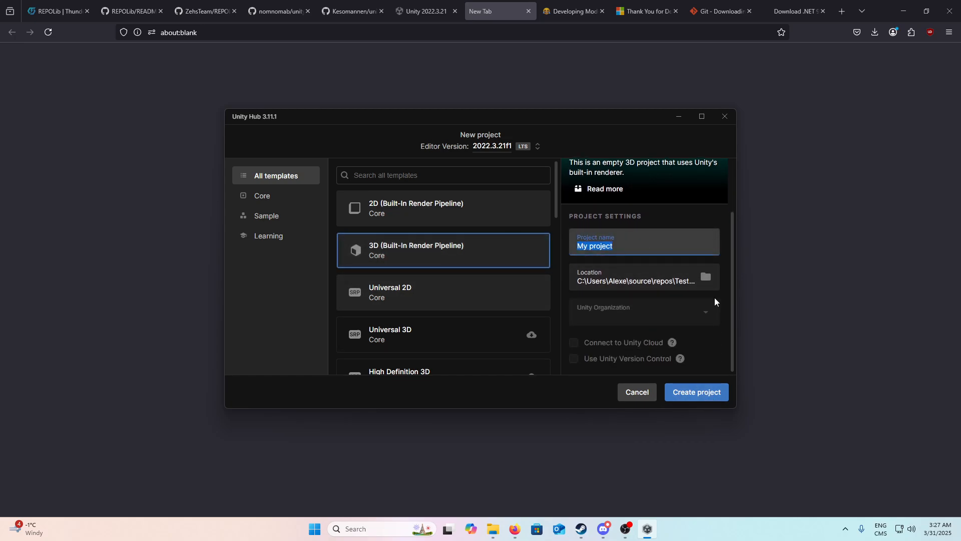
{"action": "type", "text": "RepoTestMods4"}
{"action": "left_click", "coordinate": [706, 393]}
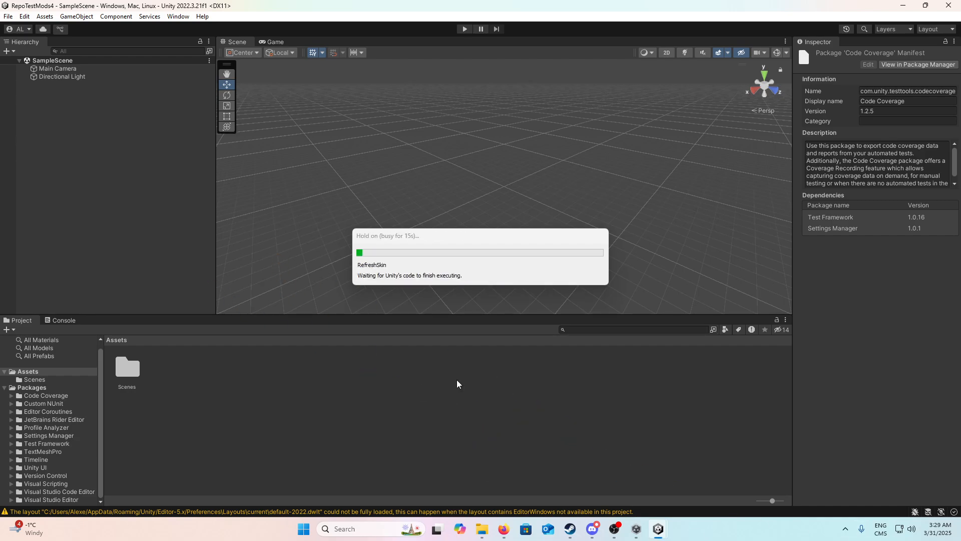
Step: Switch to Firefox and read the unity-repo-project-patcher README's prerequisites, required packages and installation instructions for the patcher core
{"action": "left_click", "coordinate": [504, 530]}
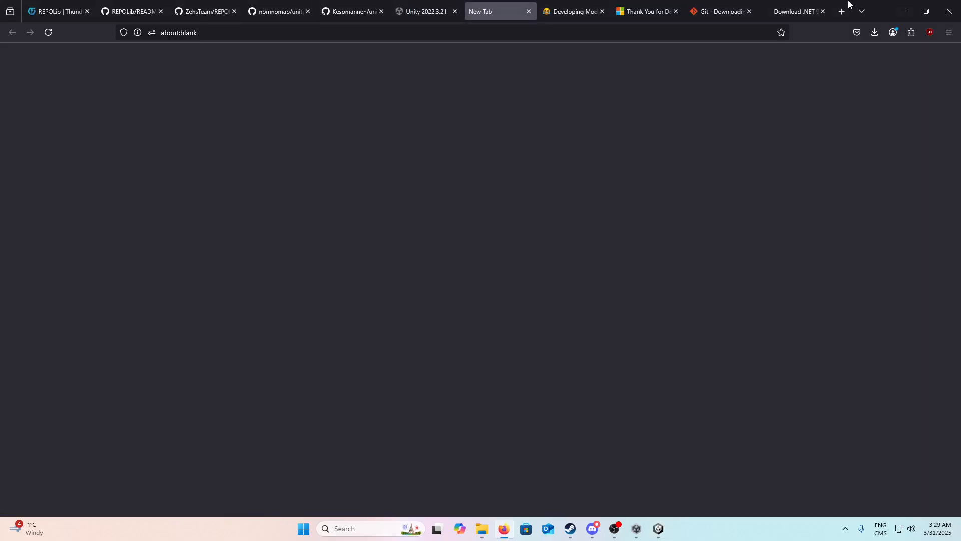
{"action": "left_click", "coordinate": [350, 11]}
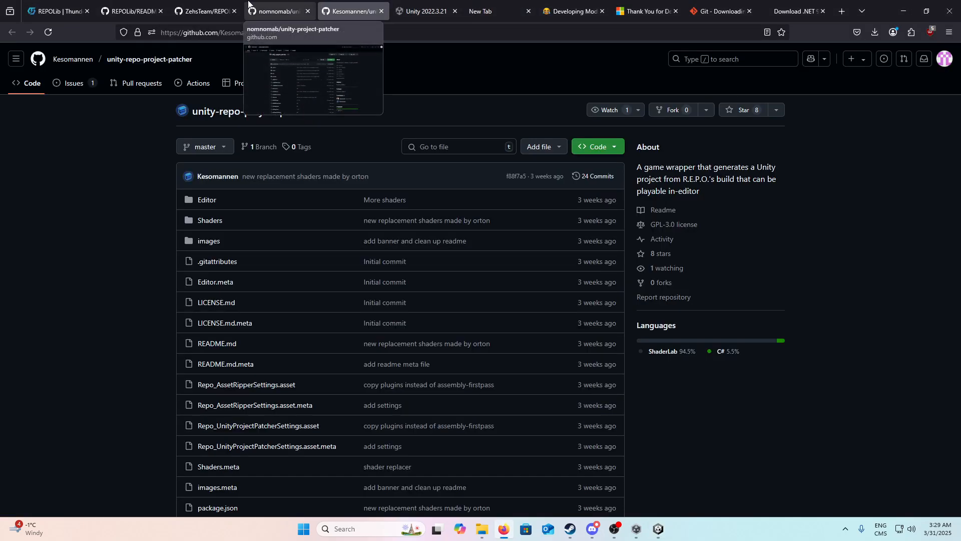
{"action": "left_click", "coordinate": [278, 11]}
{"action": "left_click", "coordinate": [202, 12]}
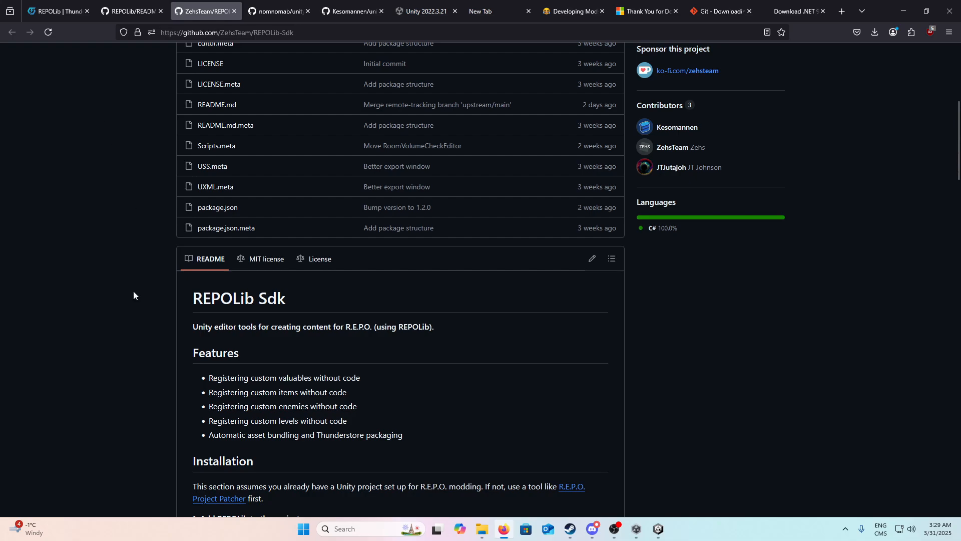
{"action": "left_click", "coordinate": [301, 5]}
{"action": "left_click", "coordinate": [351, 11]}
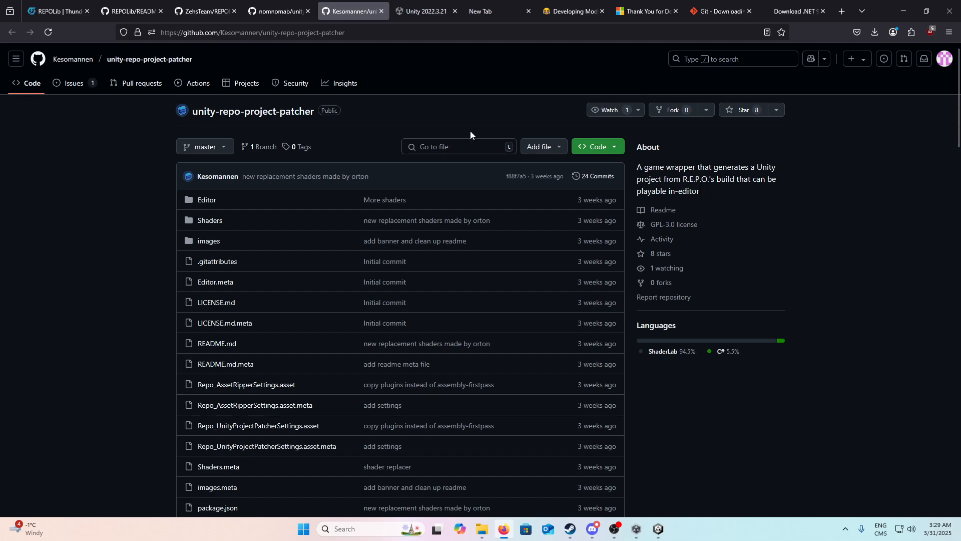
{"action": "scroll", "coordinate": [445, 139], "scroll_direction": "down", "scroll_amount": 18}
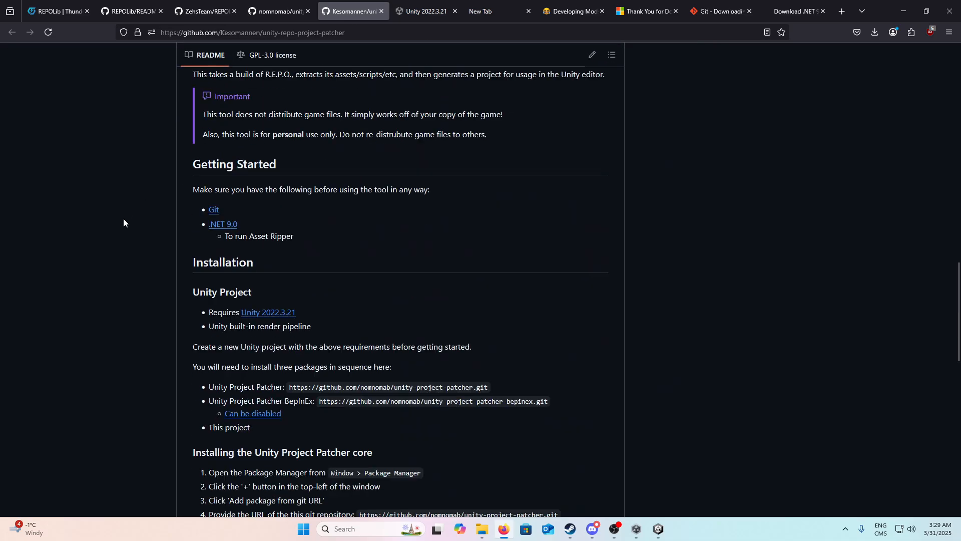
{"action": "scroll", "coordinate": [123, 219], "scroll_direction": "down", "scroll_amount": 6}
{"action": "scroll", "coordinate": [123, 219], "scroll_direction": "up", "scroll_amount": 2}
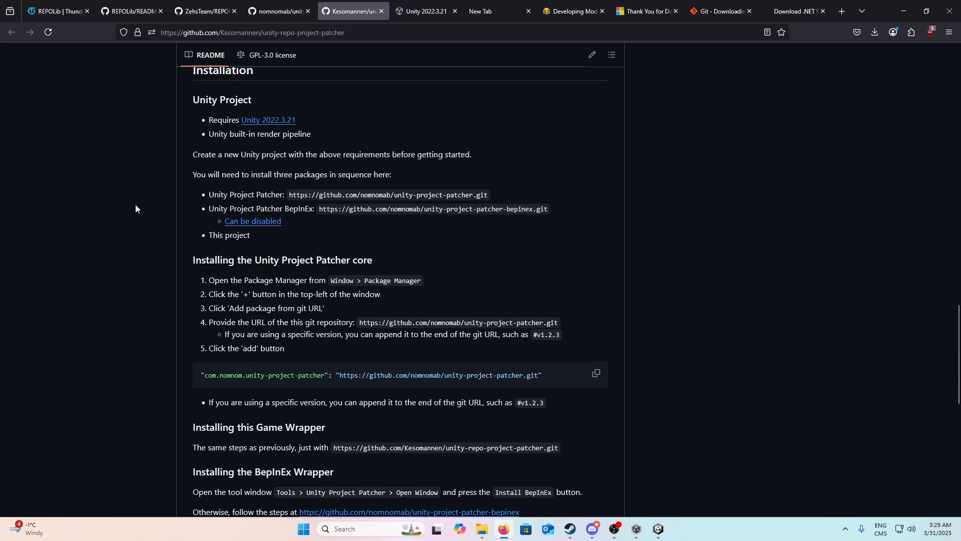
{"action": "scroll", "coordinate": [131, 150], "scroll_direction": "up", "scroll_amount": 1}
{"action": "scroll", "coordinate": [190, 182], "scroll_direction": "down", "scroll_amount": 4}
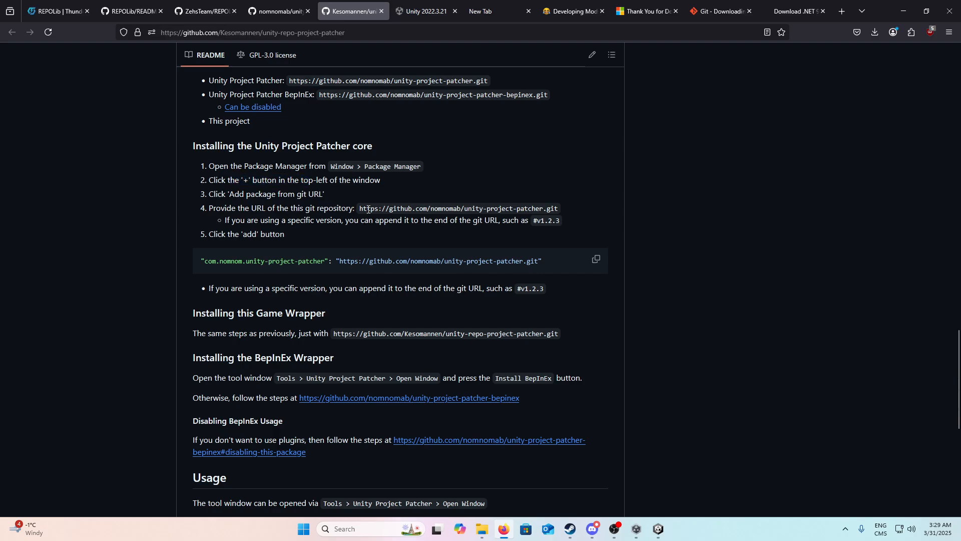
{"action": "left_click_drag", "start_coordinate": [360, 210], "coordinate": [558, 207]}
Step: Examine the unity-project-patcher repository's README for its bundled packages, downloads, prerequisites and core package installation
{"action": "left_click", "coordinate": [280, 11]}
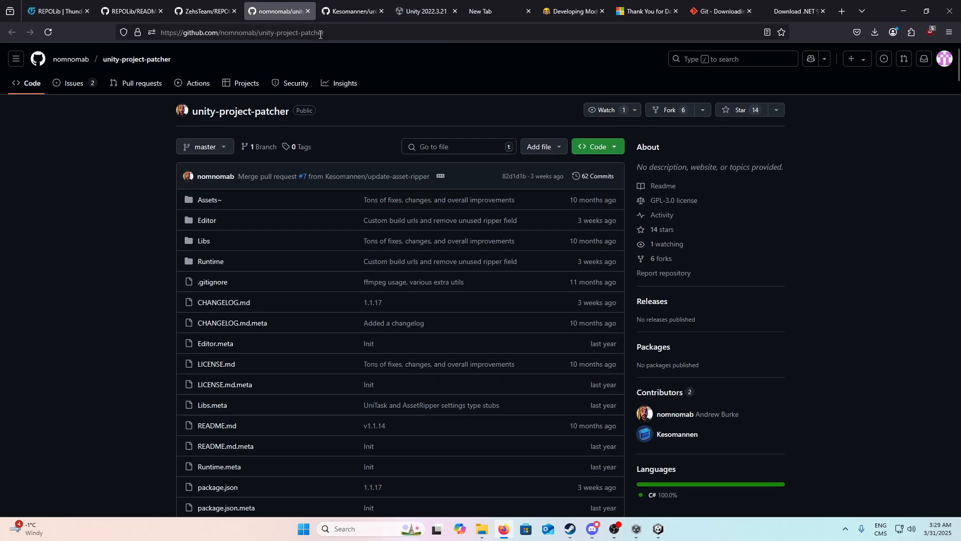
{"action": "scroll", "coordinate": [363, 215], "scroll_direction": "down", "scroll_amount": 10}
{"action": "scroll", "coordinate": [266, 202], "scroll_direction": "up", "scroll_amount": 3}
{"action": "scroll", "coordinate": [219, 176], "scroll_direction": "down", "scroll_amount": 15}
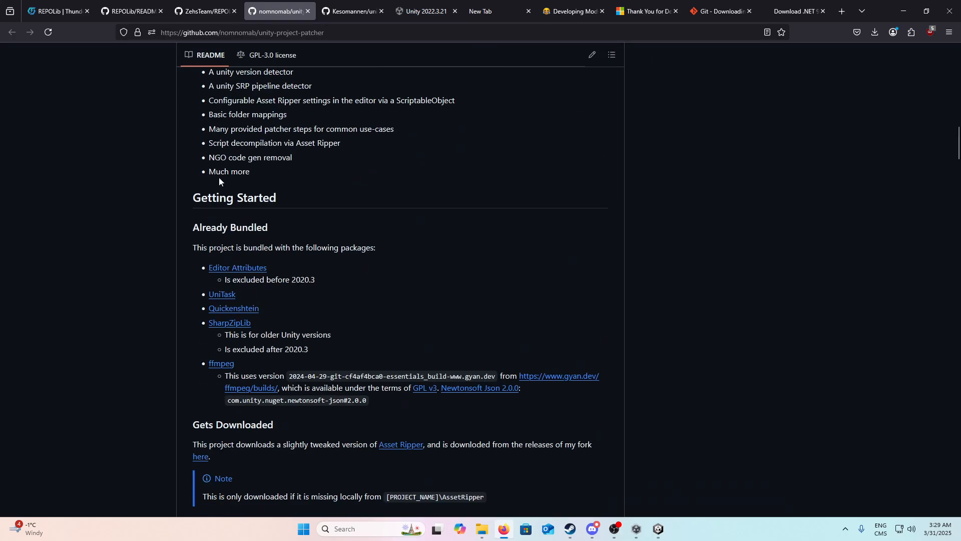
{"action": "scroll", "coordinate": [222, 199], "scroll_direction": "down", "scroll_amount": 10}
{"action": "scroll", "coordinate": [233, 194], "scroll_direction": "up", "scroll_amount": 5}
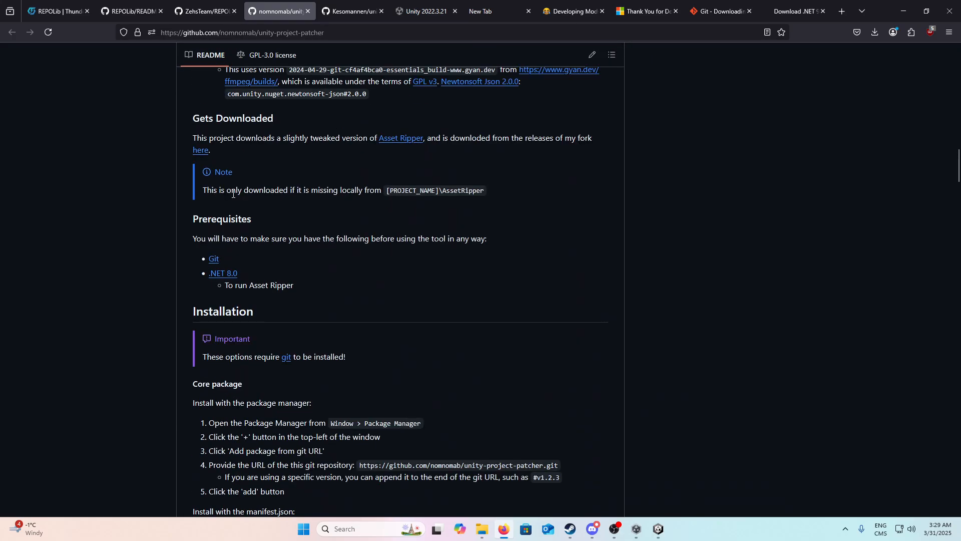
{"action": "scroll", "coordinate": [233, 194], "scroll_direction": "up", "scroll_amount": 3}
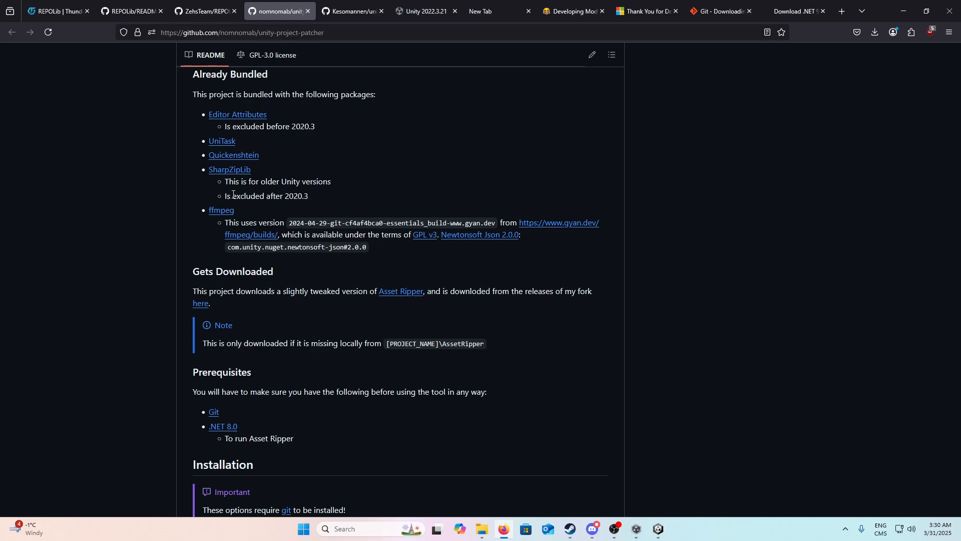
{"action": "left_click", "coordinate": [361, 12]}
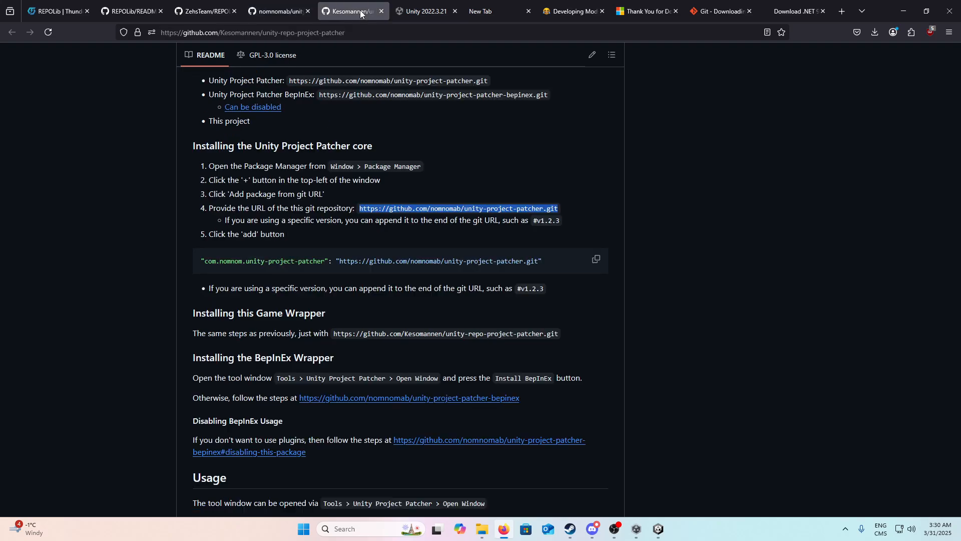
{"action": "left_click", "coordinate": [288, 5]}
{"action": "left_click", "coordinate": [332, 33]}
{"action": "left_click", "coordinate": [864, 468]}
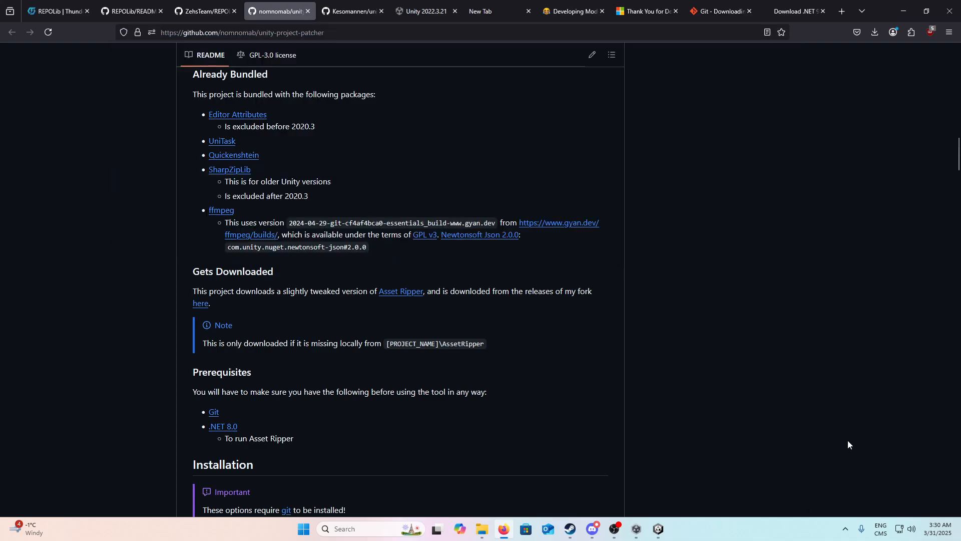
Step: Copy the Unity Project Patcher core git URL from the unity-repo-project-patcher installation instructions
{"action": "left_click", "coordinate": [386, 15]}
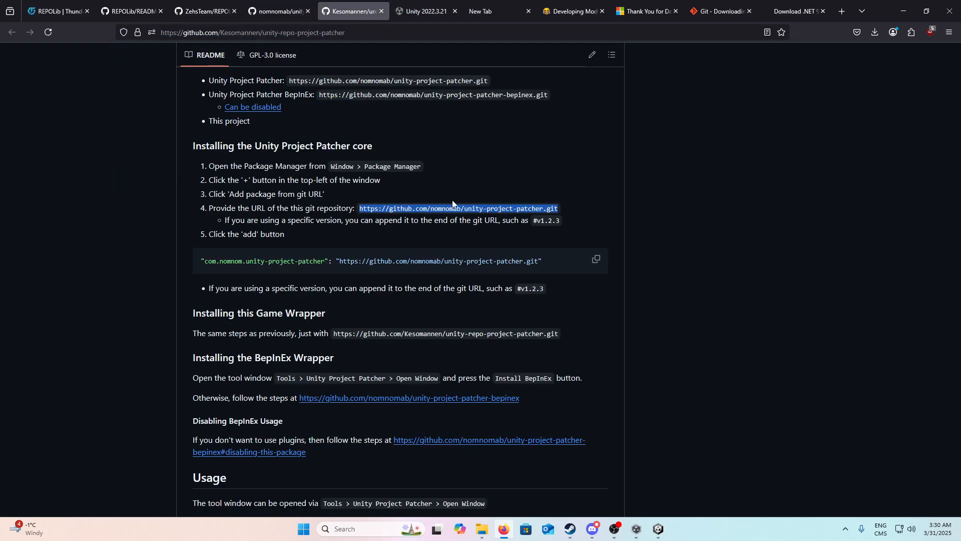
{"action": "left_click", "coordinate": [202, 155]}
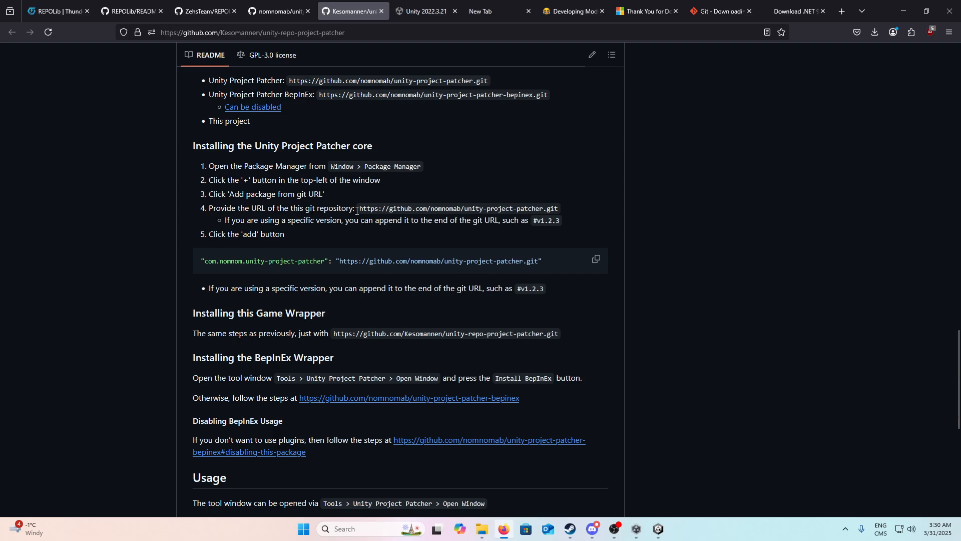
{"action": "left_click_drag", "start_coordinate": [365, 211], "coordinate": [571, 211]}
{"action": "key", "text": "ctrl+c"}
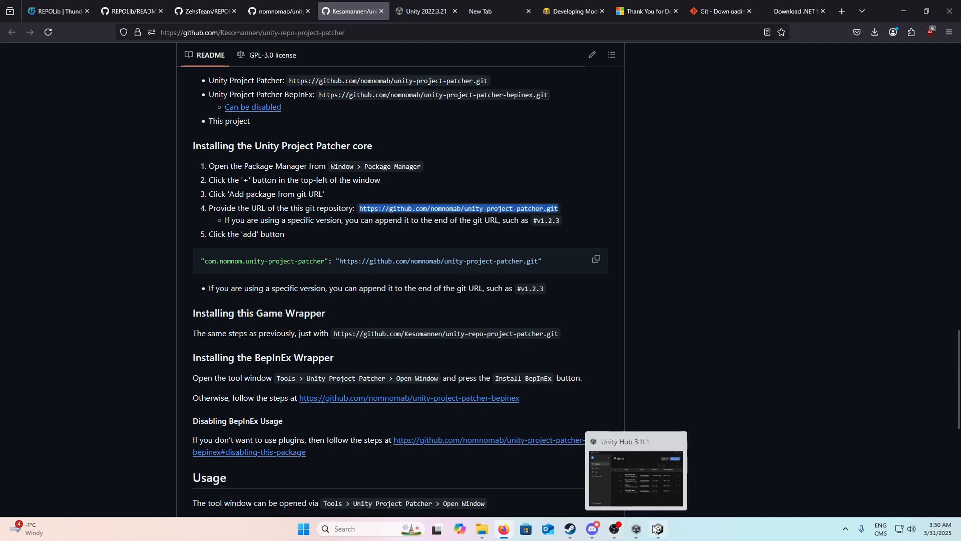
Step: Switch to the RepoTestMods4 project in the Unity editor and open the Package Manager, keeping the editor maximized
{"action": "mouse_move", "coordinate": [657, 529]}
{"action": "left_click", "coordinate": [658, 494]}
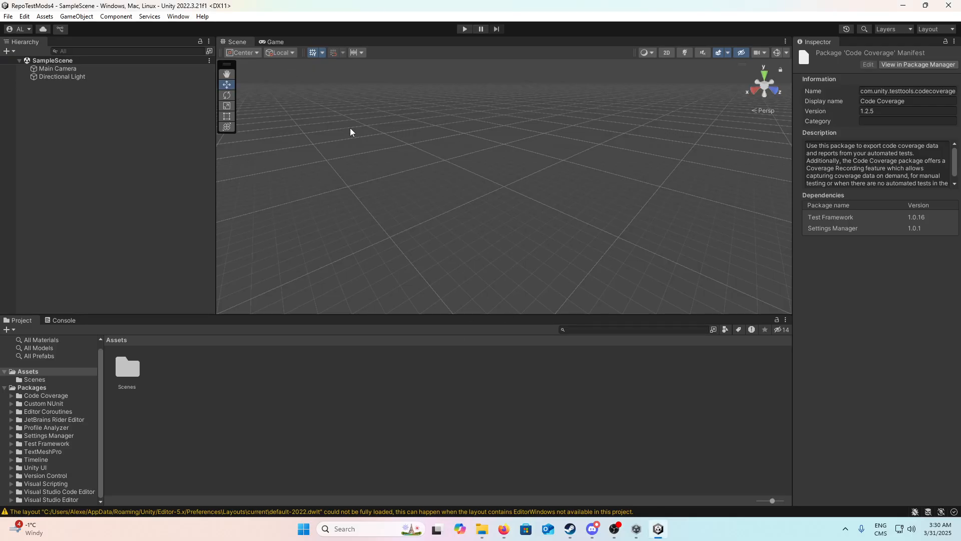
{"action": "left_click_drag", "start_coordinate": [300, 4], "coordinate": [346, 36]}
{"action": "left_click", "coordinate": [220, 49]}
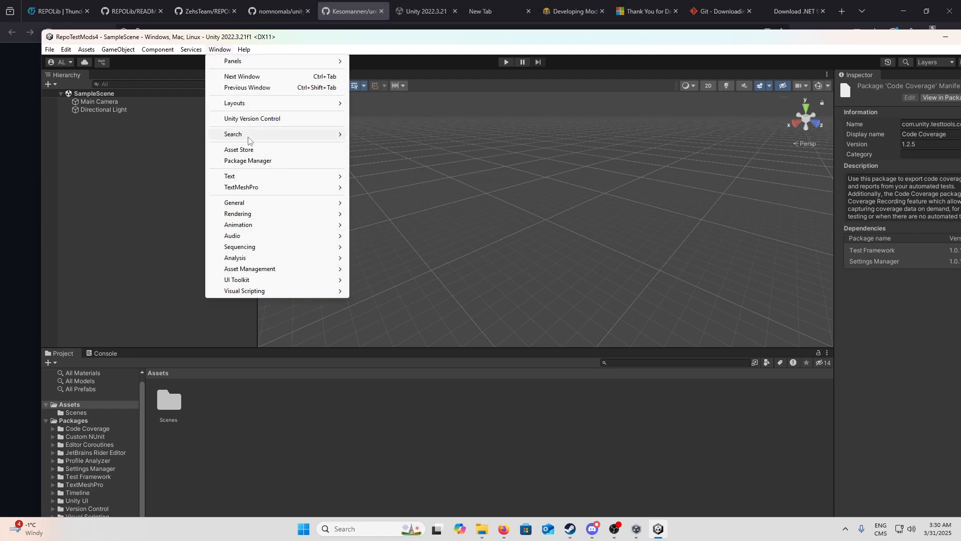
{"action": "left_click", "coordinate": [265, 160]}
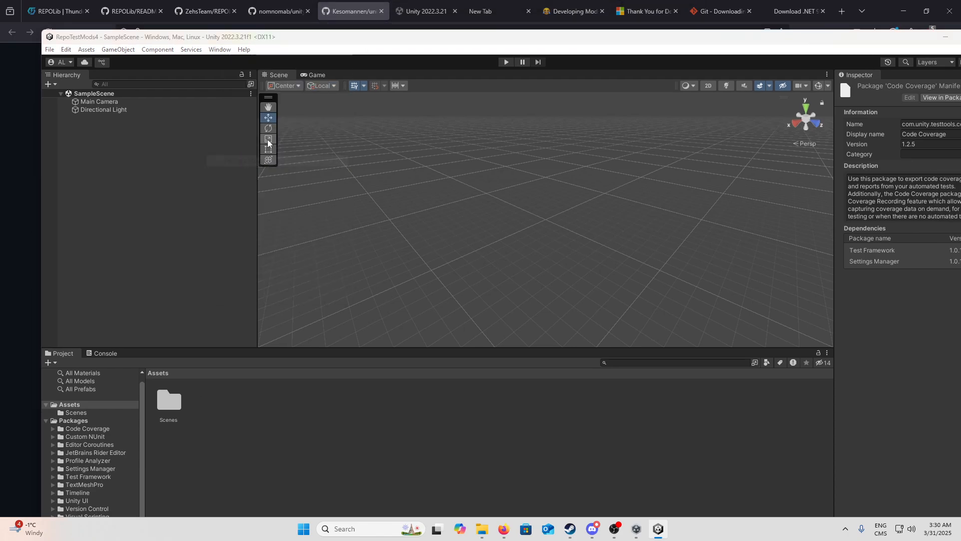
{"action": "double_click", "coordinate": [341, 38]}
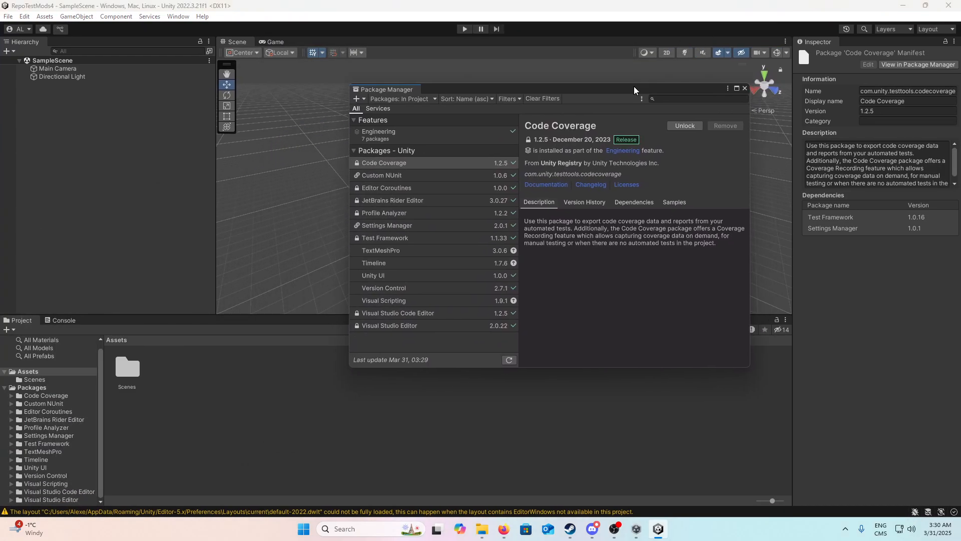
{"action": "left_click", "coordinate": [634, 90]}
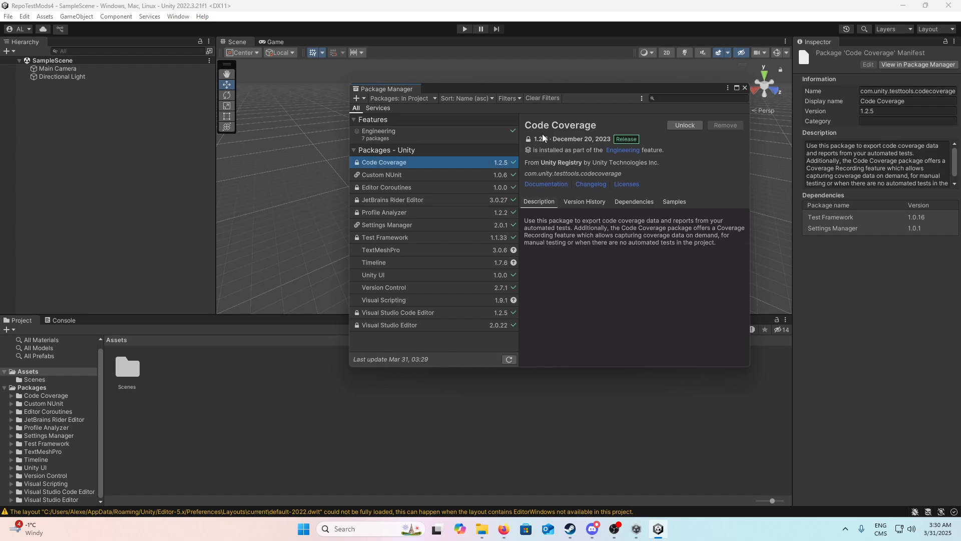
{"action": "left_click", "coordinate": [360, 100]}
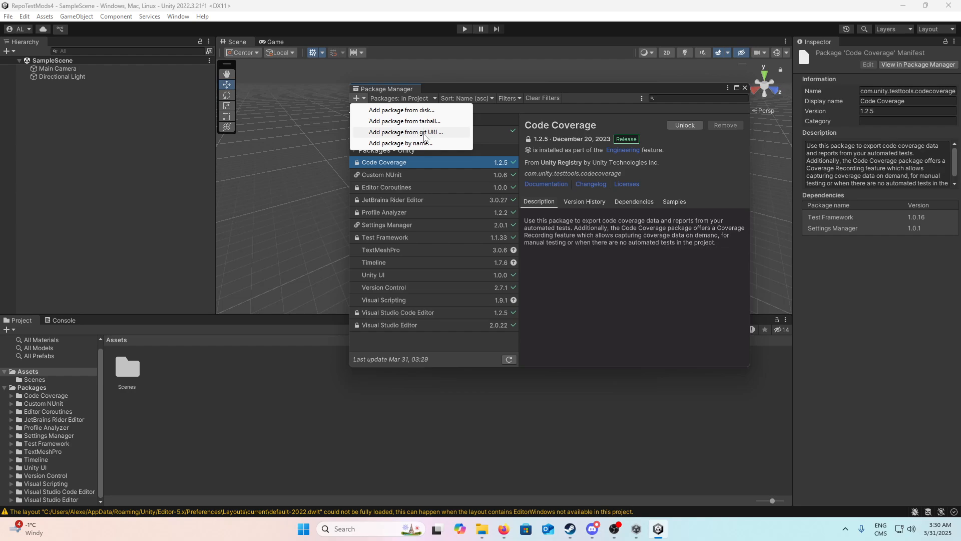
{"action": "left_click", "coordinate": [425, 133]}
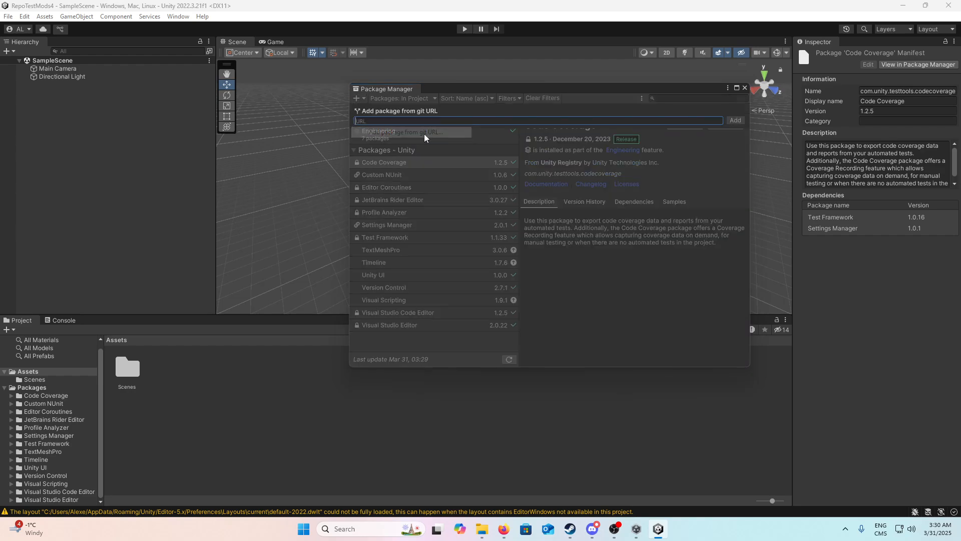
{"action": "key", "text": "ctrl+v"}
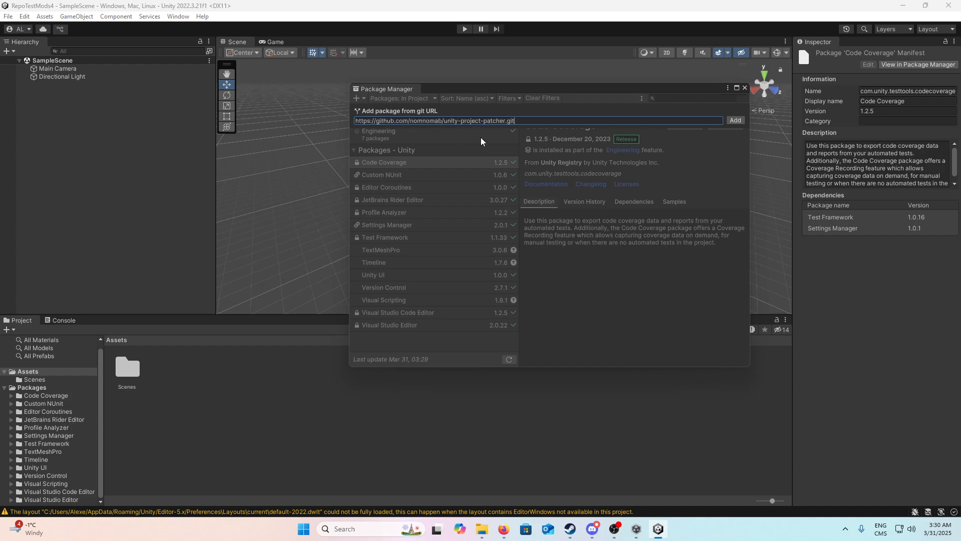
{"action": "left_click", "coordinate": [736, 120]}
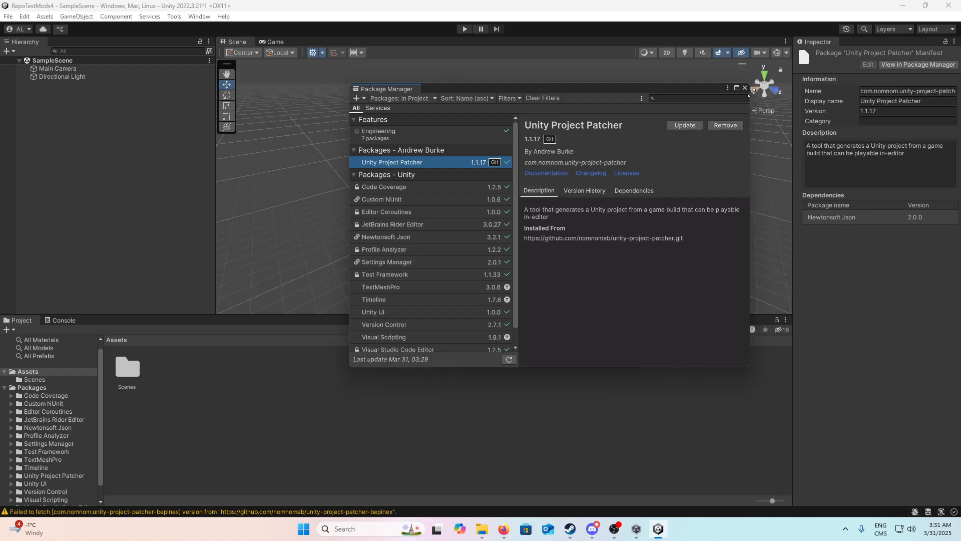
Step: Copy the game wrapper's unity-repo-project-patcher.git URL from the README in Firefox, and return to the Unity editor
{"action": "left_click", "coordinate": [503, 528]}
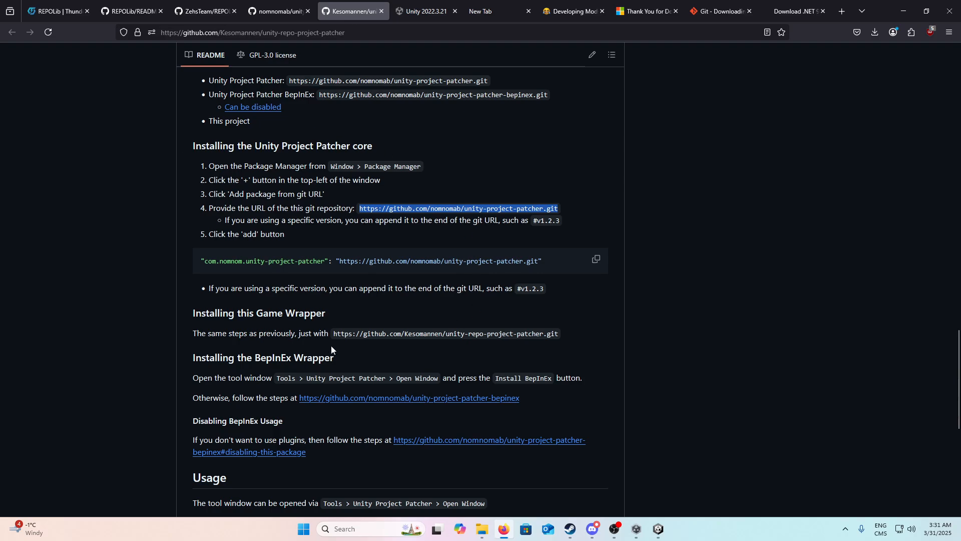
{"action": "left_click_drag", "start_coordinate": [332, 334], "coordinate": [528, 340]}
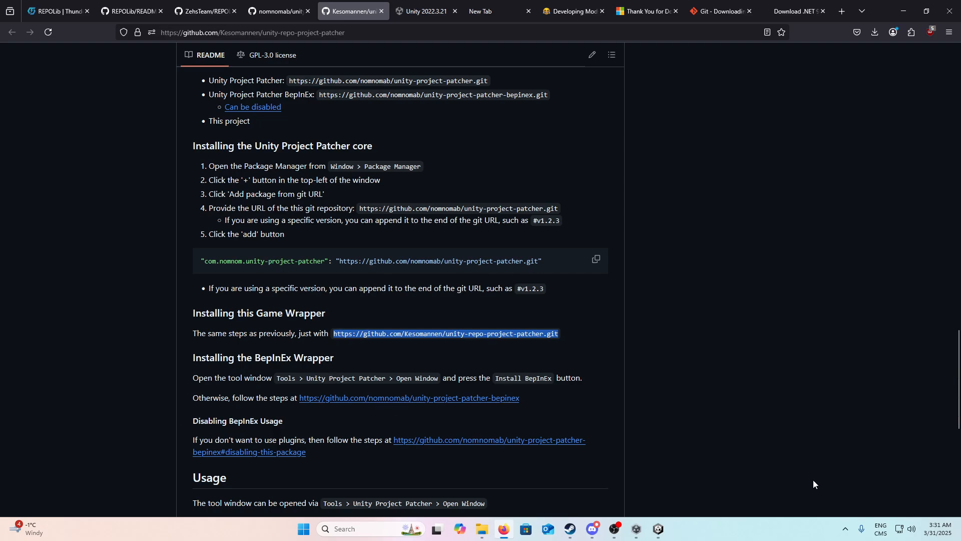
{"action": "mouse_move", "coordinate": [658, 528]}
{"action": "left_click", "coordinate": [646, 513]}
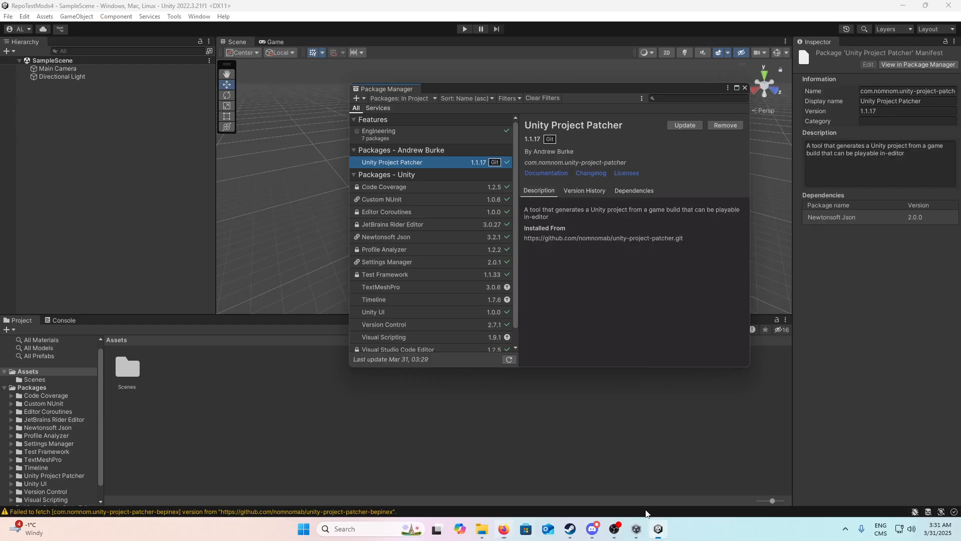
{"action": "left_click", "coordinate": [357, 99]}
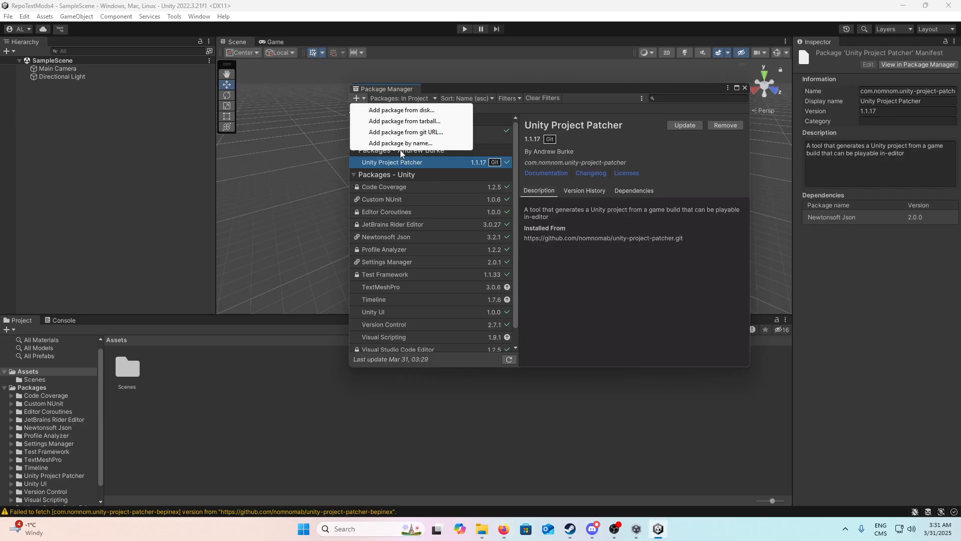
{"action": "left_click", "coordinate": [433, 133]}
{"action": "type", "text": "https://github.com/Kesomannen/unity-repo-project-patcher.git"}
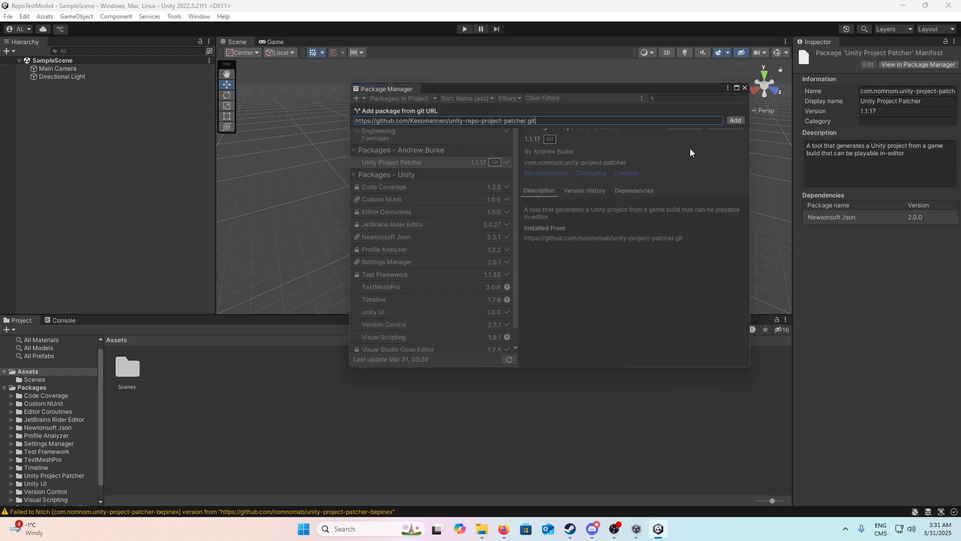
{"action": "left_click", "coordinate": [735, 120]}
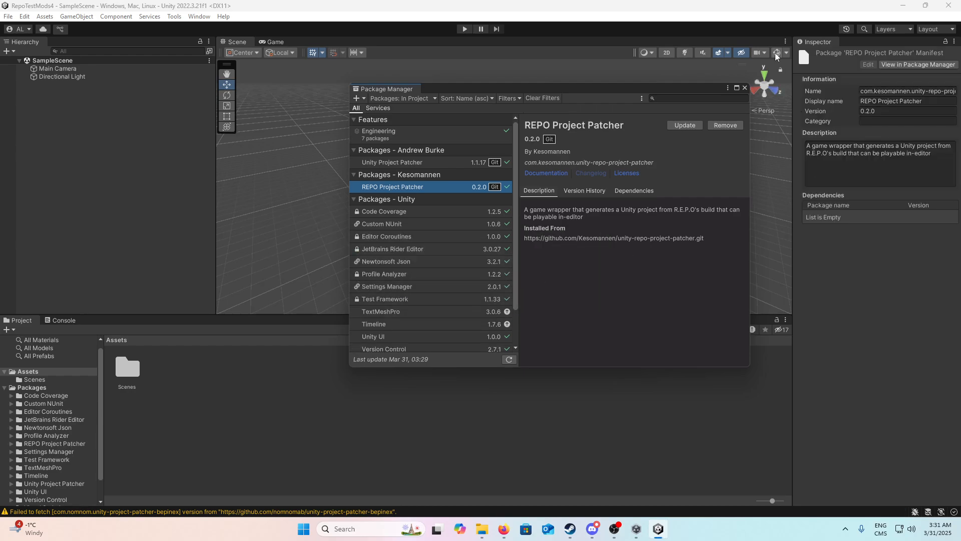
{"action": "left_click", "coordinate": [745, 88]}
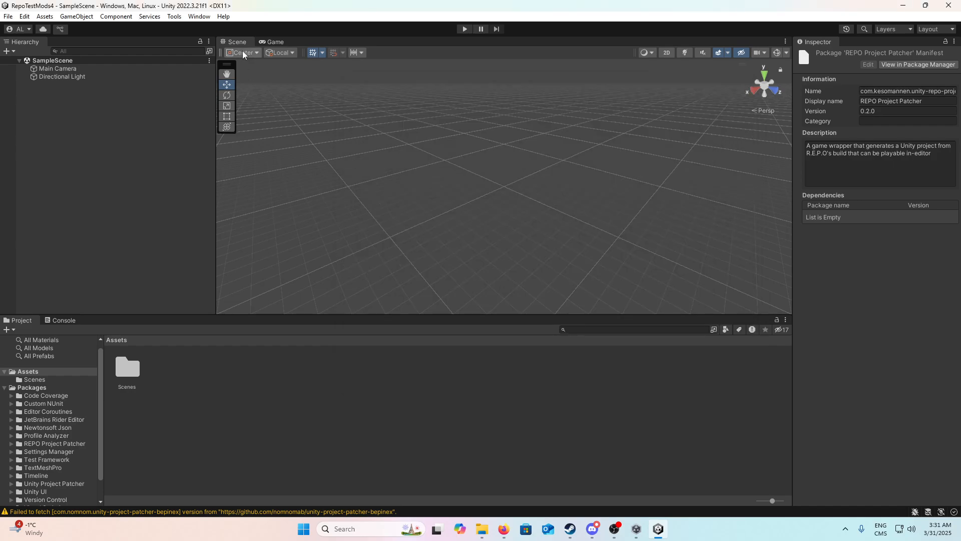
Step: Open the Unity Project Patcher window and install BepInEx from it
{"action": "left_click", "coordinate": [192, 18]}
{"action": "mouse_move", "coordinate": [173, 18]}
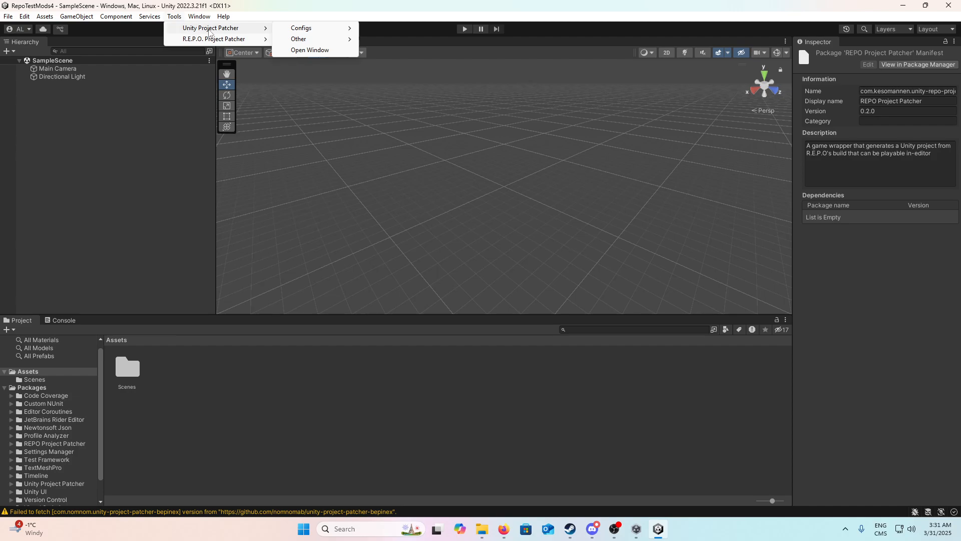
{"action": "left_click", "coordinate": [310, 50]}
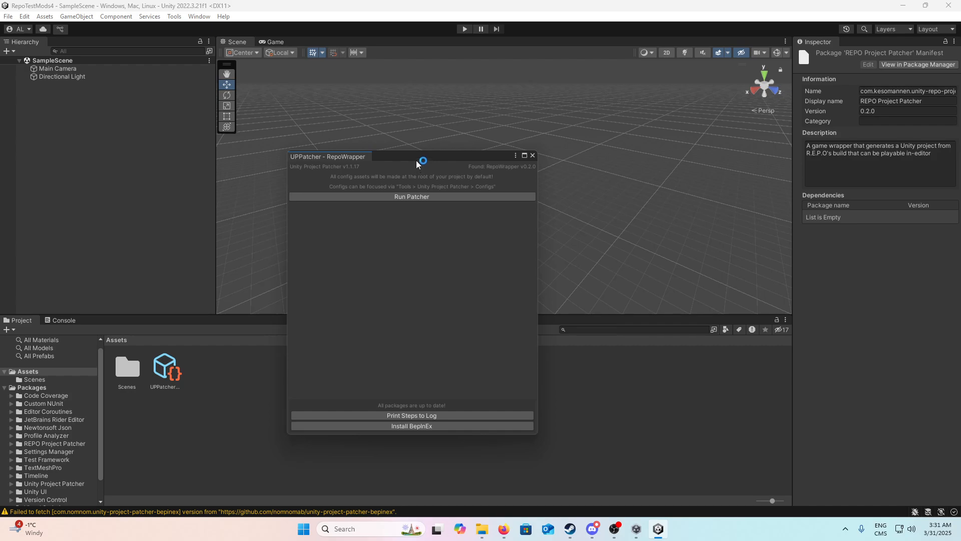
{"action": "left_click_drag", "start_coordinate": [418, 160], "coordinate": [532, 125]}
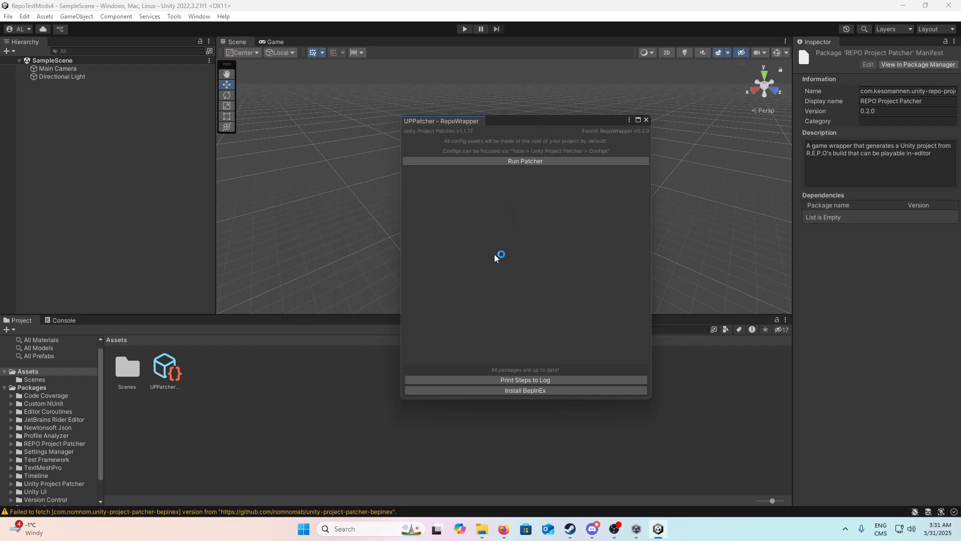
{"action": "left_click", "coordinate": [525, 391]}
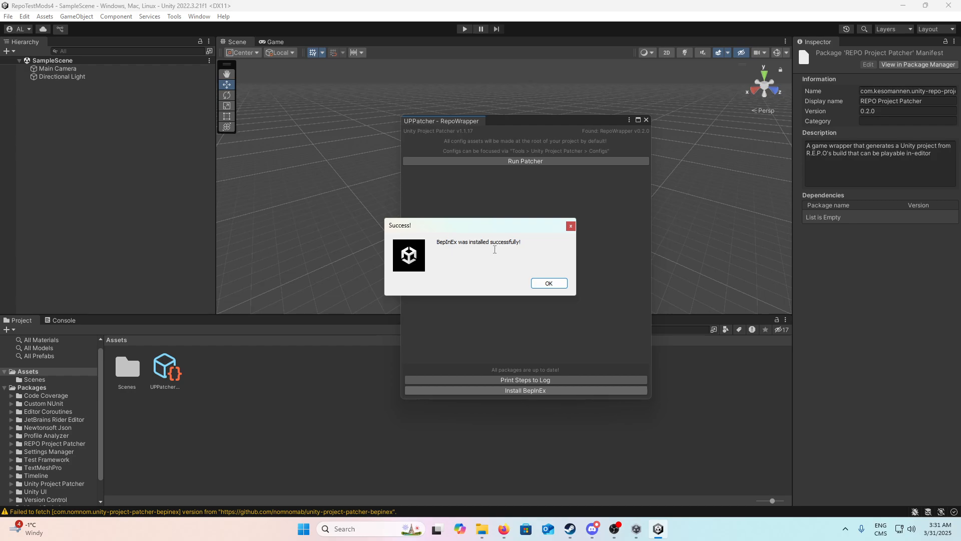
{"action": "left_click", "coordinate": [548, 283]}
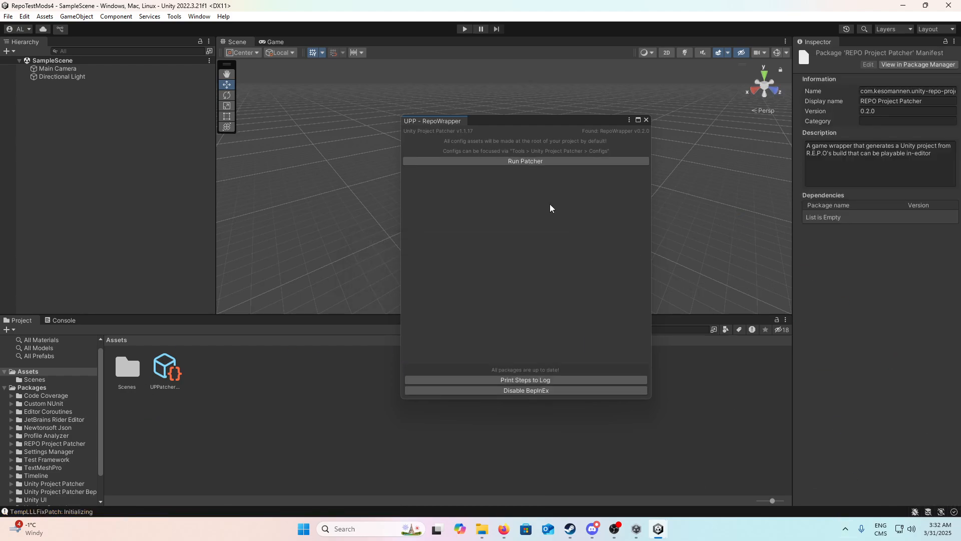
Step: Run the patcher and accept the use-at-your-own-risk disclaimer
{"action": "left_click", "coordinate": [510, 161]}
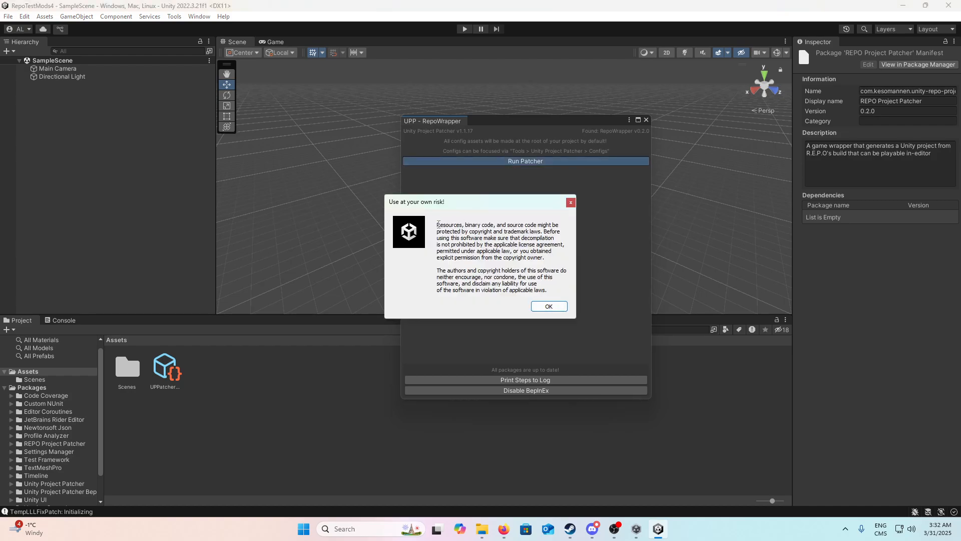
{"action": "left_click_drag", "start_coordinate": [438, 224], "coordinate": [549, 290]}
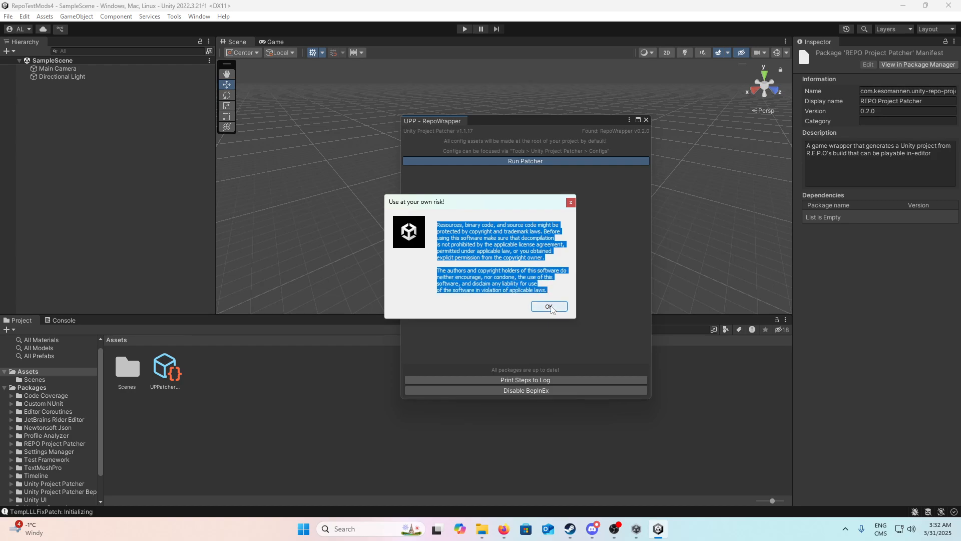
{"action": "left_click", "coordinate": [549, 306]}
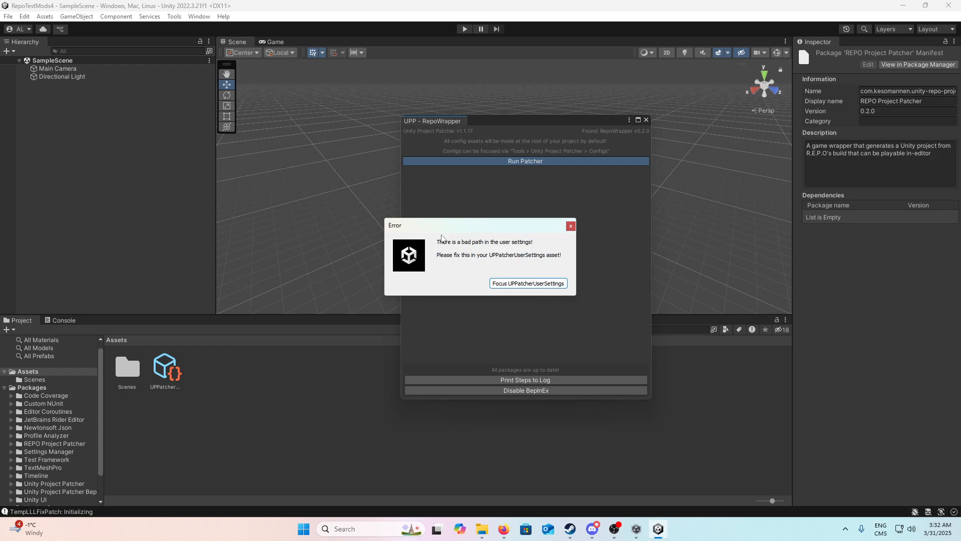
{"action": "left_click_drag", "start_coordinate": [439, 239], "coordinate": [500, 243]}
{"action": "left_click", "coordinate": [499, 294]}
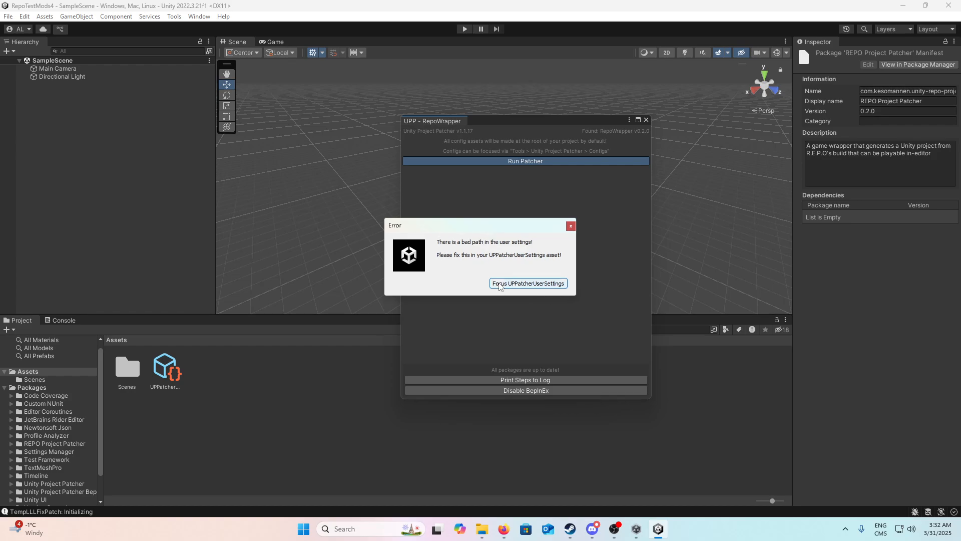
Step: Focus the UPPatcherUserSettings asset and open the folder picker for its Game Folder Path
{"action": "left_click", "coordinate": [499, 284]}
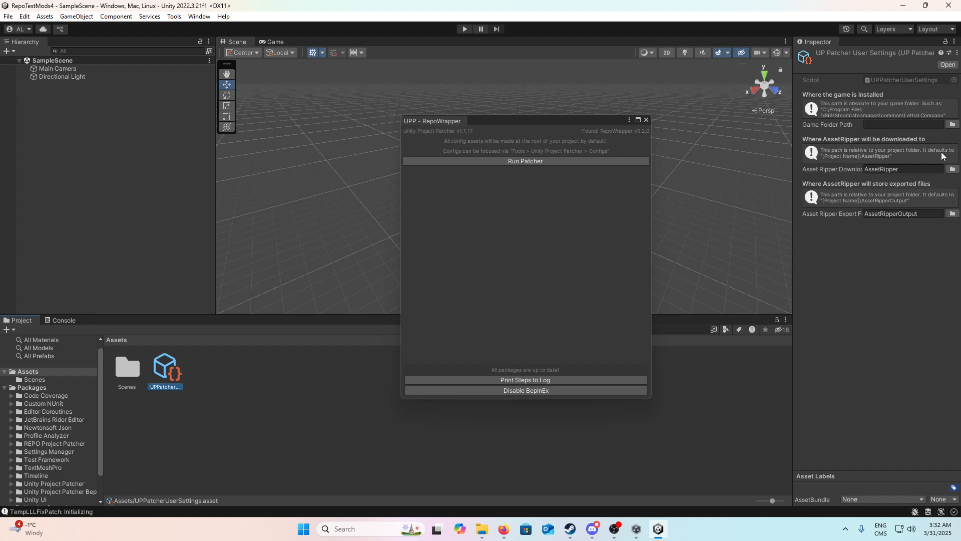
{"action": "left_click", "coordinate": [950, 125]}
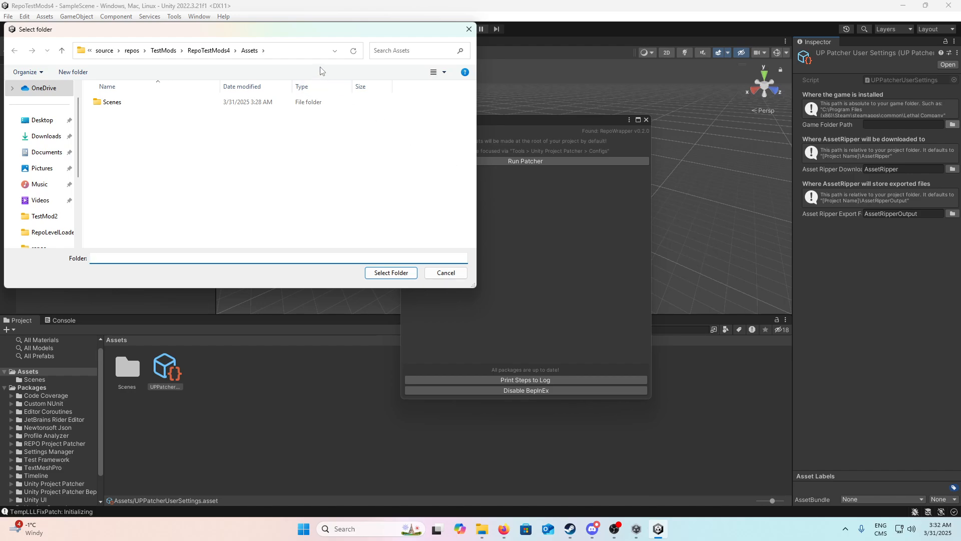
{"action": "left_click_drag", "start_coordinate": [275, 25], "coordinate": [509, 37]}
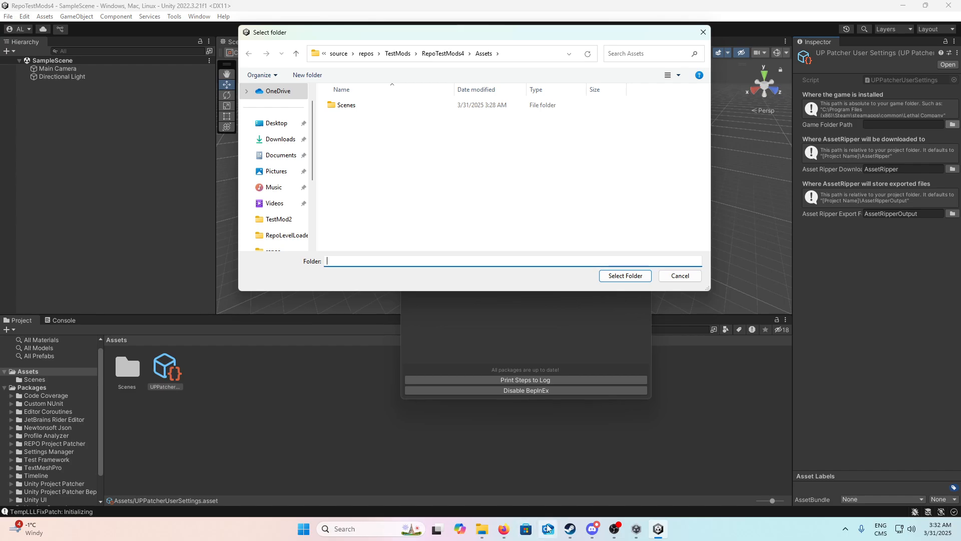
Step: Switch to Steam and browse R.E.P.O.'s local files to check the install path, closing the folder and returning to Unity
{"action": "left_click", "coordinate": [568, 531]}
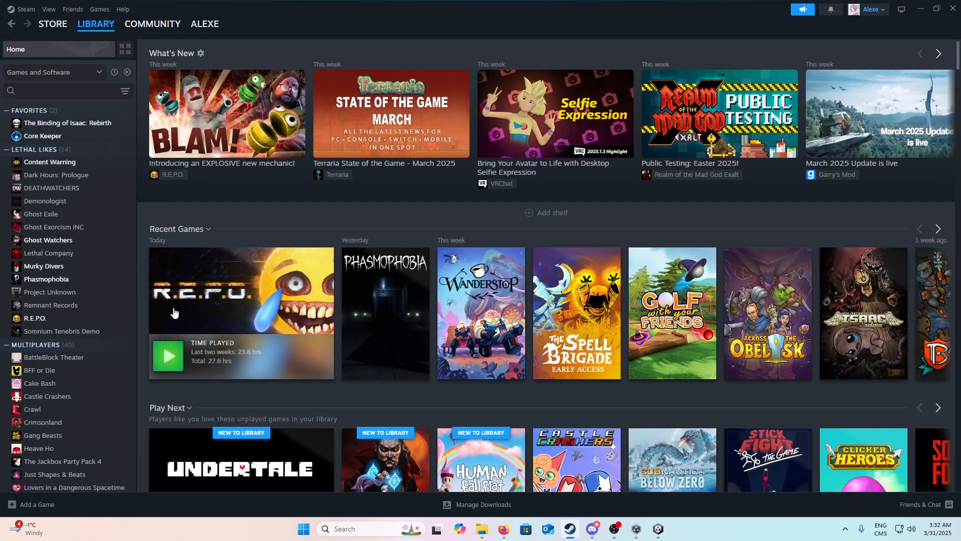
{"action": "left_click", "coordinate": [292, 252]}
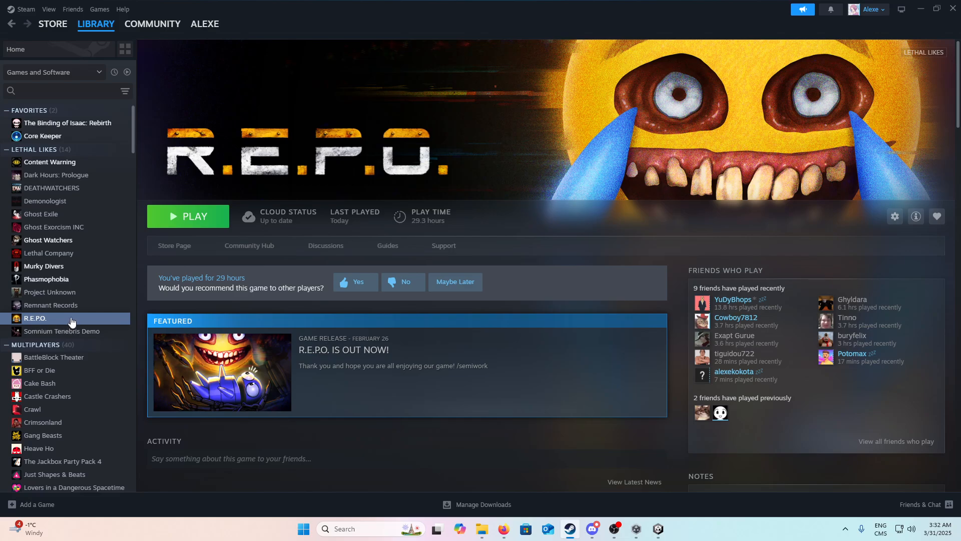
{"action": "right_click", "coordinate": [73, 318]}
{"action": "mouse_move", "coordinate": [118, 391]}
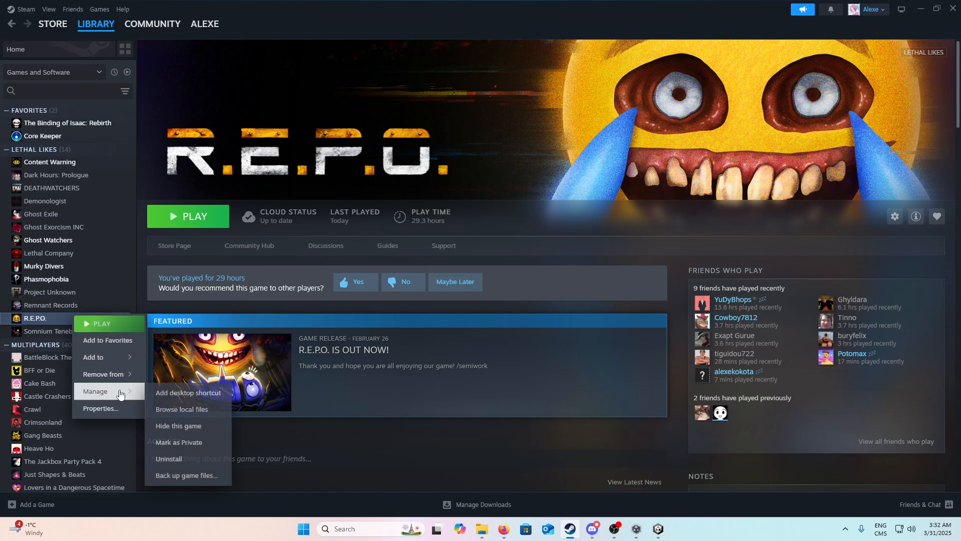
{"action": "left_click", "coordinate": [171, 411]}
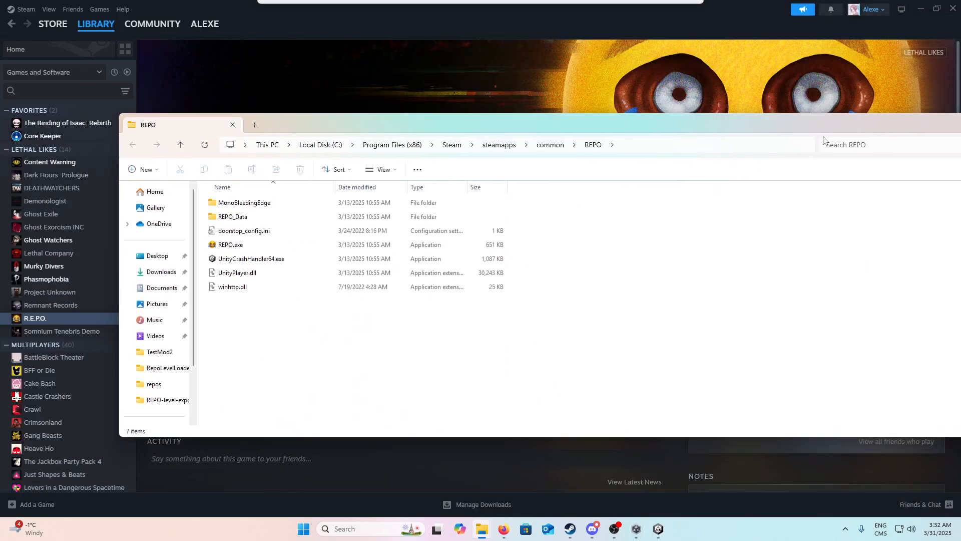
{"action": "left_click", "coordinate": [681, 149]}
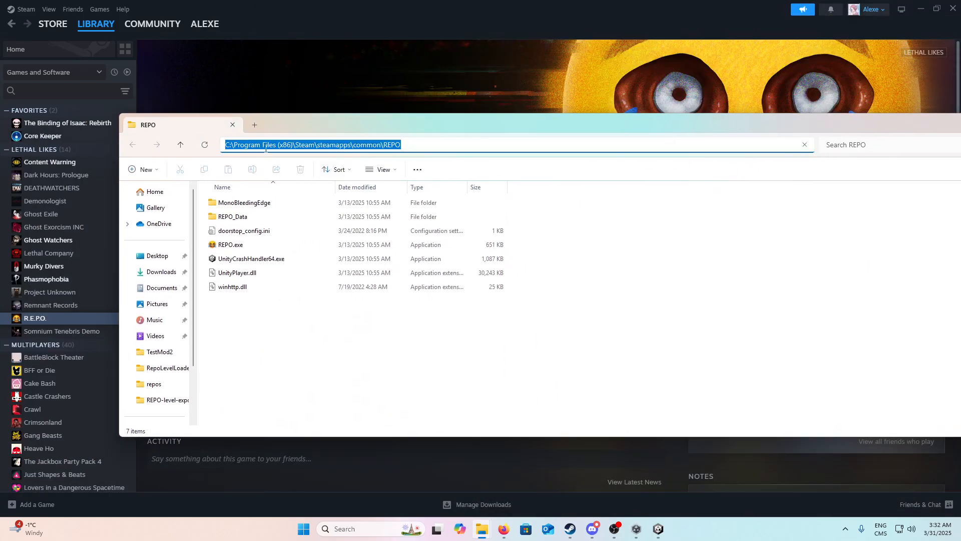
{"action": "left_click_drag", "start_coordinate": [895, 126], "coordinate": [721, 166]}
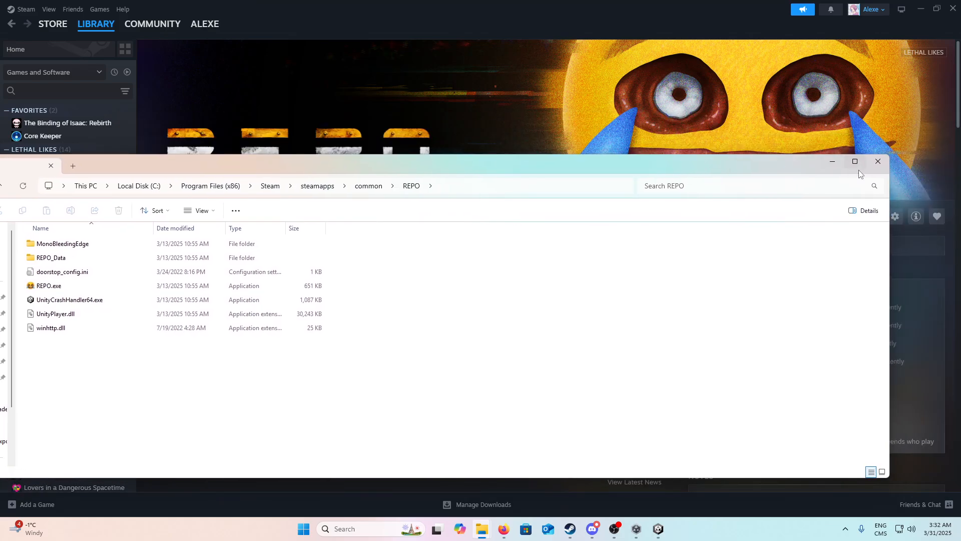
{"action": "left_click", "coordinate": [879, 162]}
{"action": "left_click", "coordinate": [921, 8]}
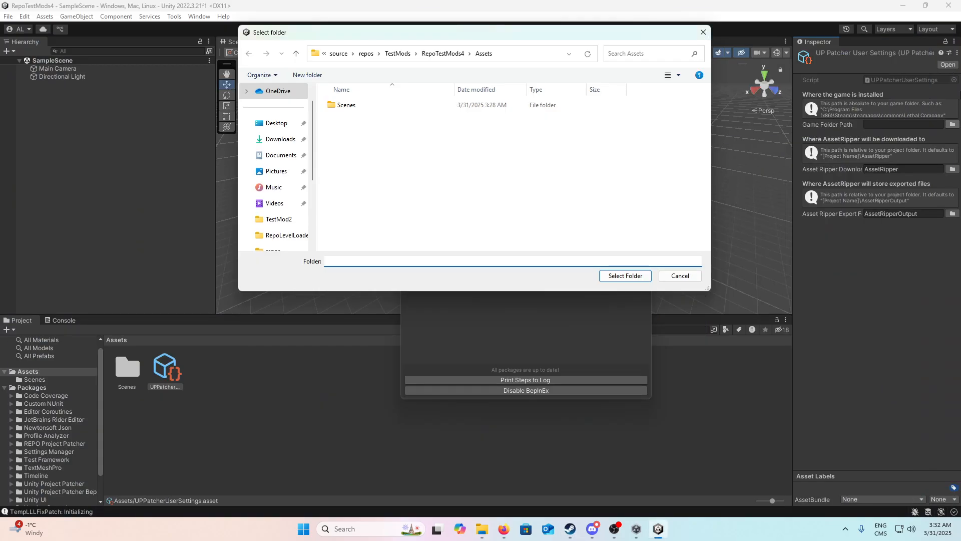
Step: Set the Game Folder Path to C:/Program Files (x86)/Steam/steamapps/common/REPO
{"action": "scroll", "coordinate": [283, 195], "scroll_direction": "down", "scroll_amount": 3}
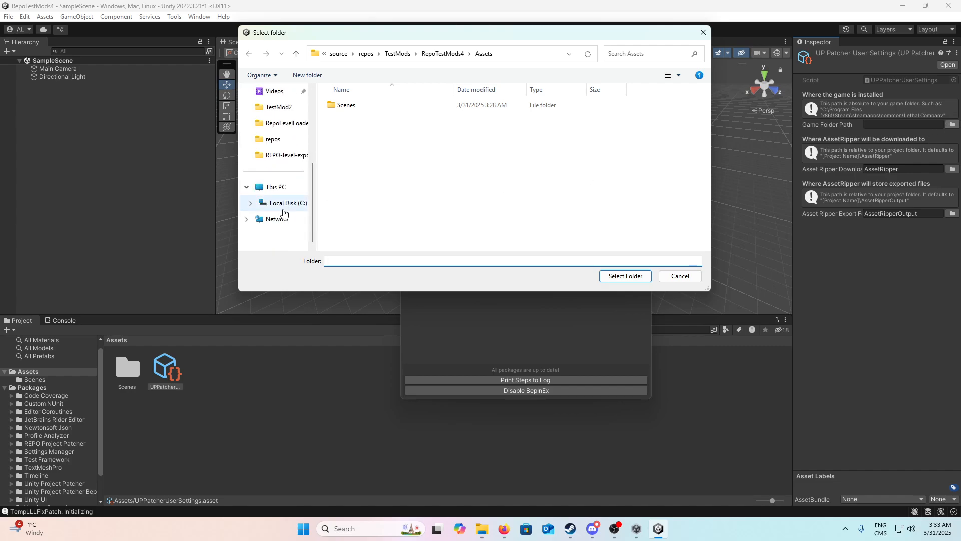
{"action": "left_click", "coordinate": [284, 204]}
{"action": "double_click", "coordinate": [362, 175]}
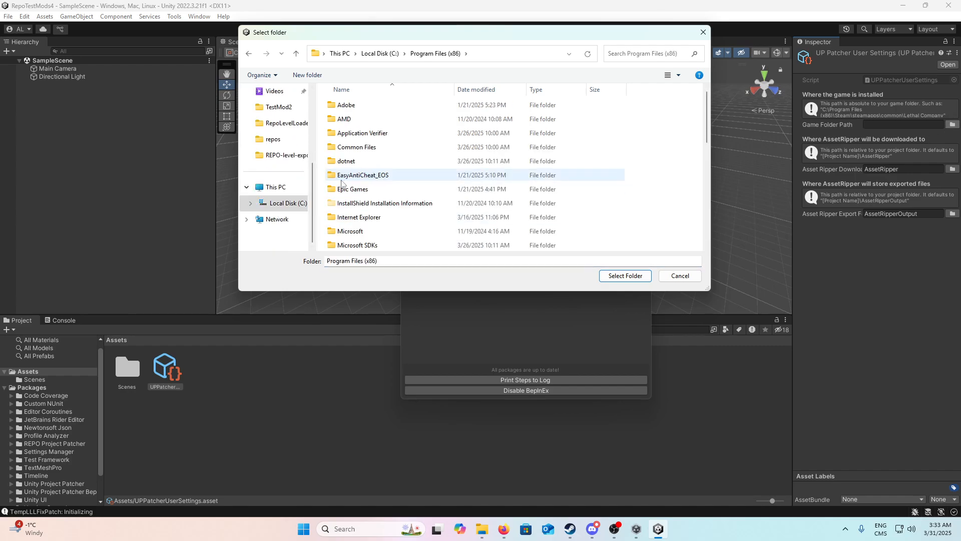
{"action": "scroll", "coordinate": [390, 199], "scroll_direction": "down", "scroll_amount": 2}
{"action": "scroll", "coordinate": [388, 195], "scroll_direction": "down", "scroll_amount": 4}
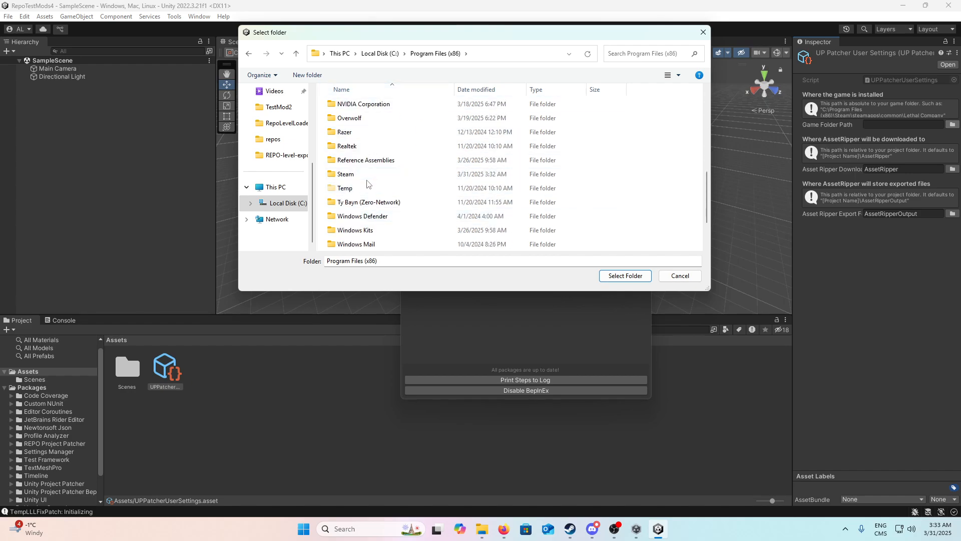
{"action": "double_click", "coordinate": [345, 175]}
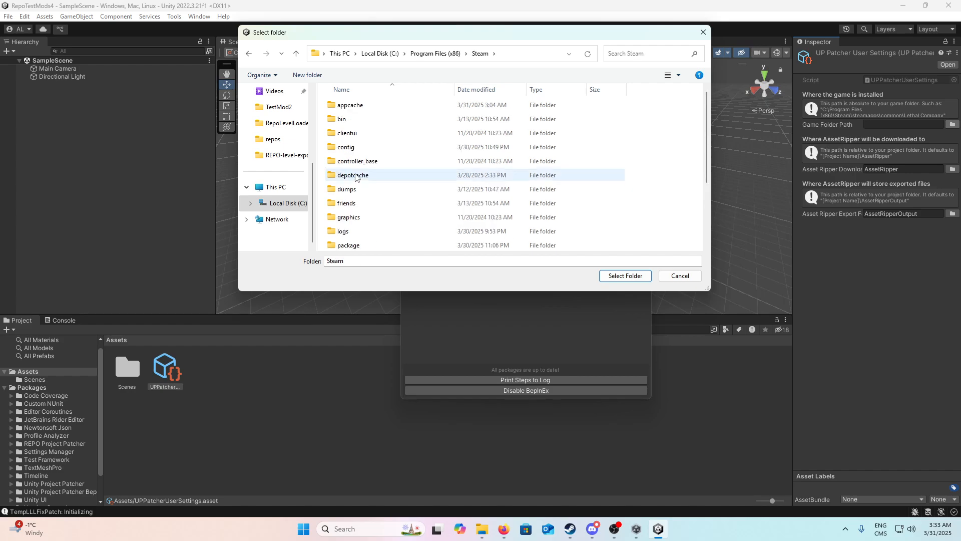
{"action": "scroll", "coordinate": [356, 181], "scroll_direction": "down", "scroll_amount": 3}
{"action": "double_click", "coordinate": [358, 203]}
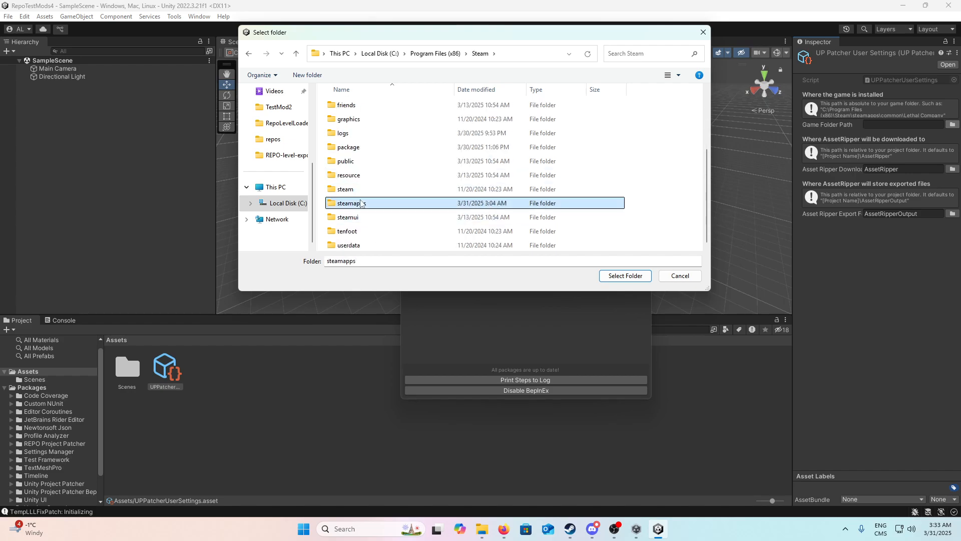
{"action": "double_click", "coordinate": [351, 105]}
{"action": "scroll", "coordinate": [363, 200], "scroll_direction": "down", "scroll_amount": 5}
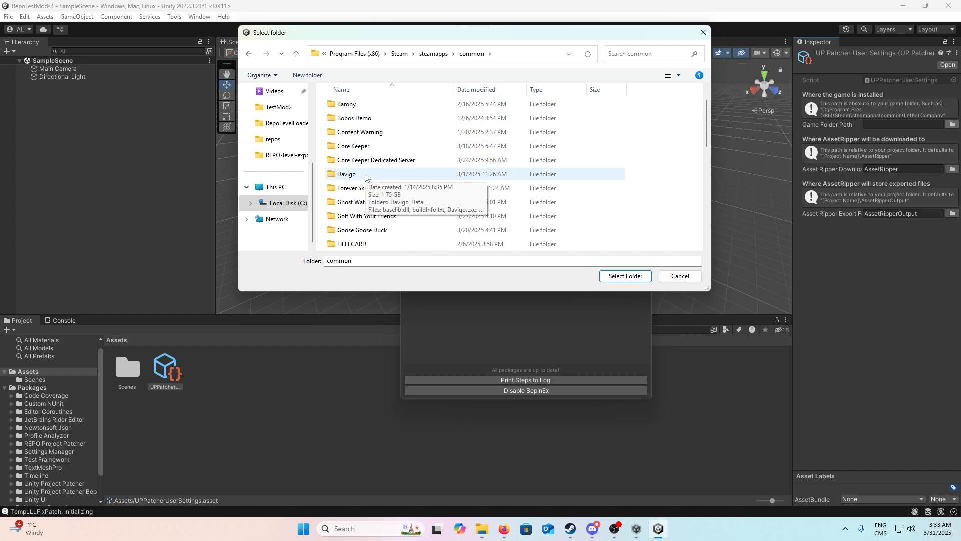
{"action": "double_click", "coordinate": [361, 188]}
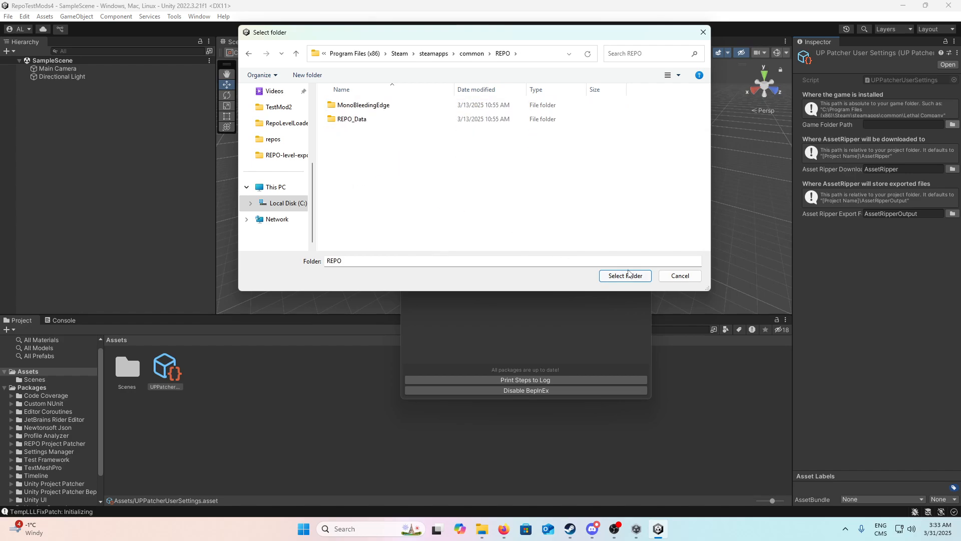
{"action": "left_click", "coordinate": [626, 275]}
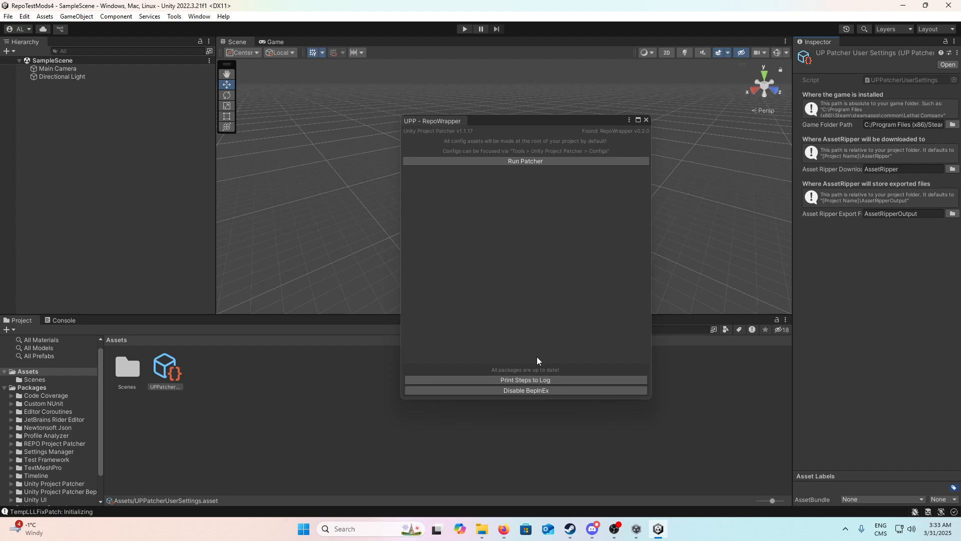
Step: Run the patcher, accepting the disclaimer, the installation of the listed Unity packages and the Input System notice
{"action": "left_click", "coordinate": [548, 161]}
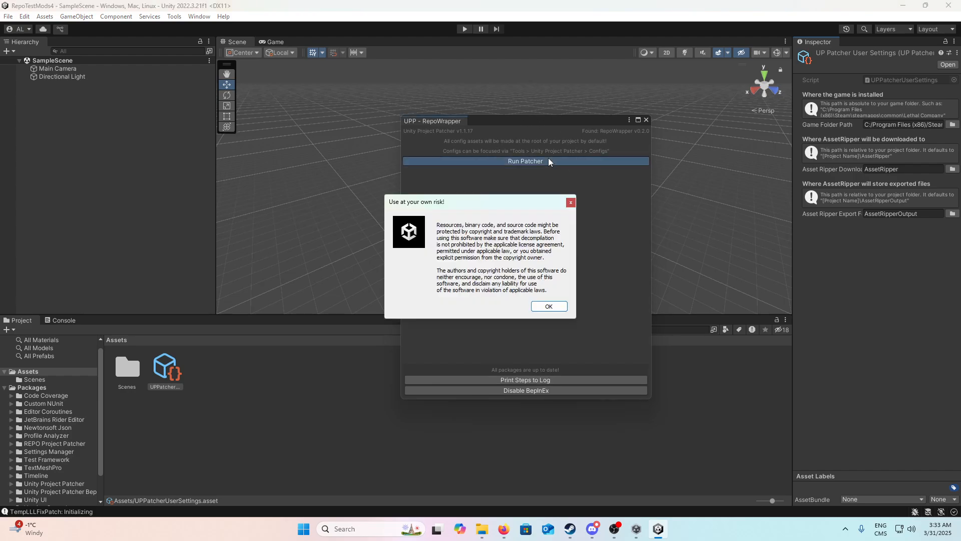
{"action": "left_click", "coordinate": [549, 306]}
{"action": "left_click", "coordinate": [549, 283]}
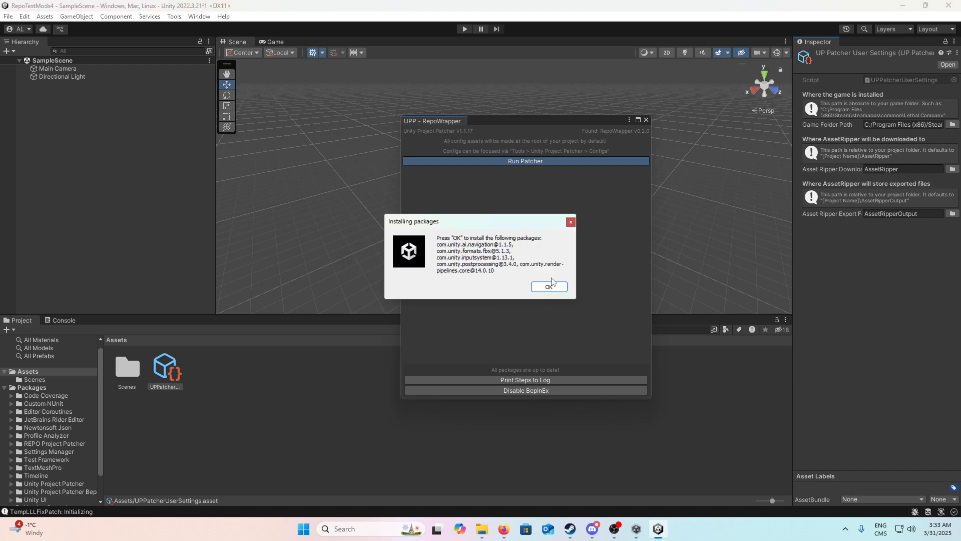
{"action": "left_click", "coordinate": [548, 286]}
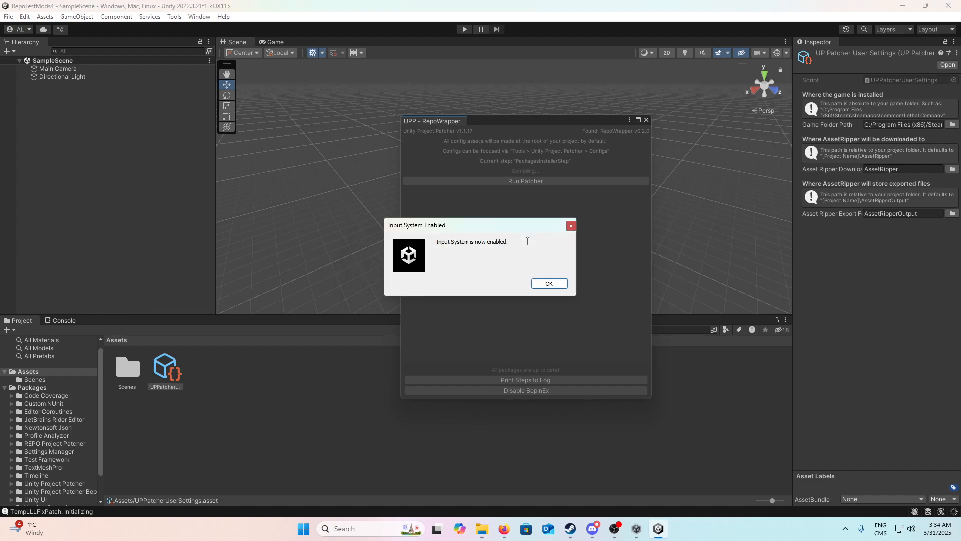
{"action": "left_click", "coordinate": [540, 282]}
{"action": "key", "text": "alt+Tab"}
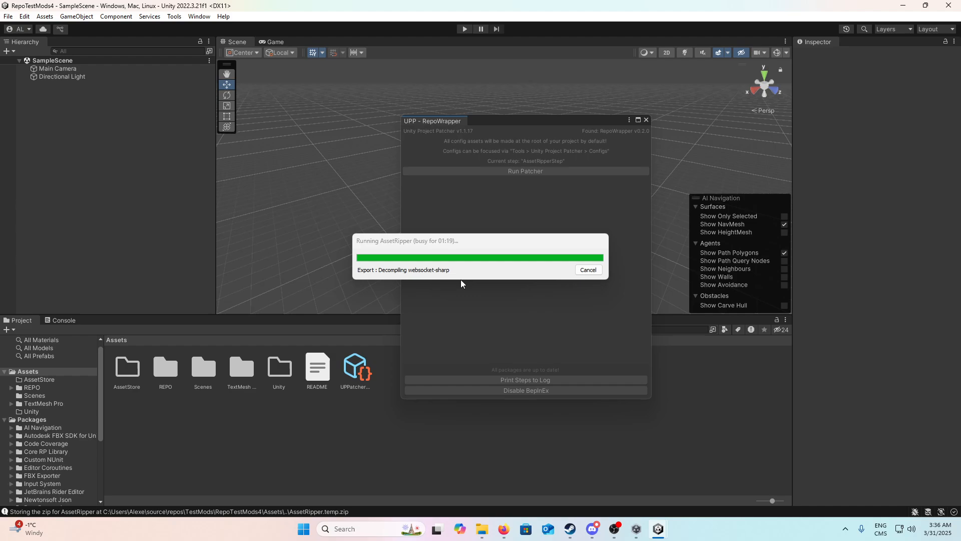
Step: Switch to the browser and check on the Unity patcher's progress while it processes the RepoTestMods4 project
{"action": "key", "text": "alt+Tab"}
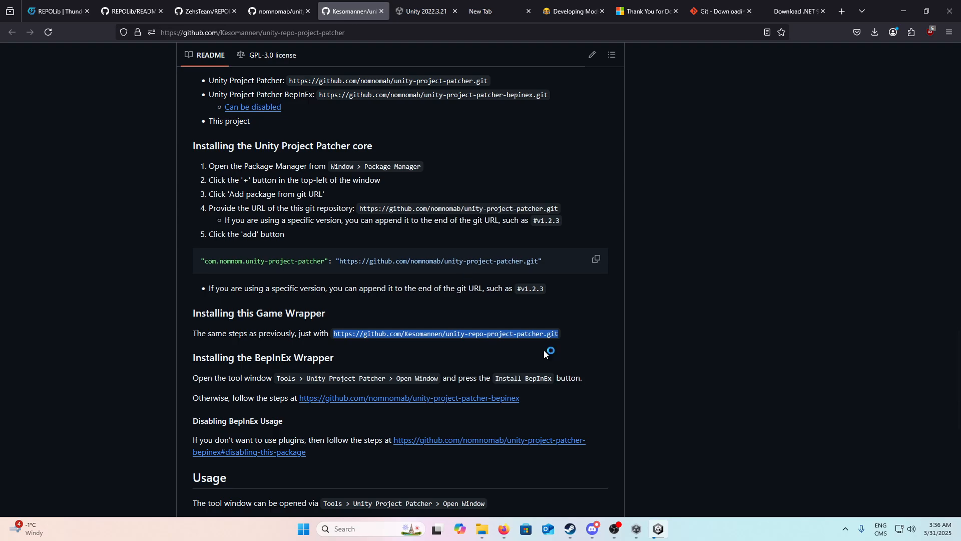
{"action": "mouse_move", "coordinate": [663, 535]}
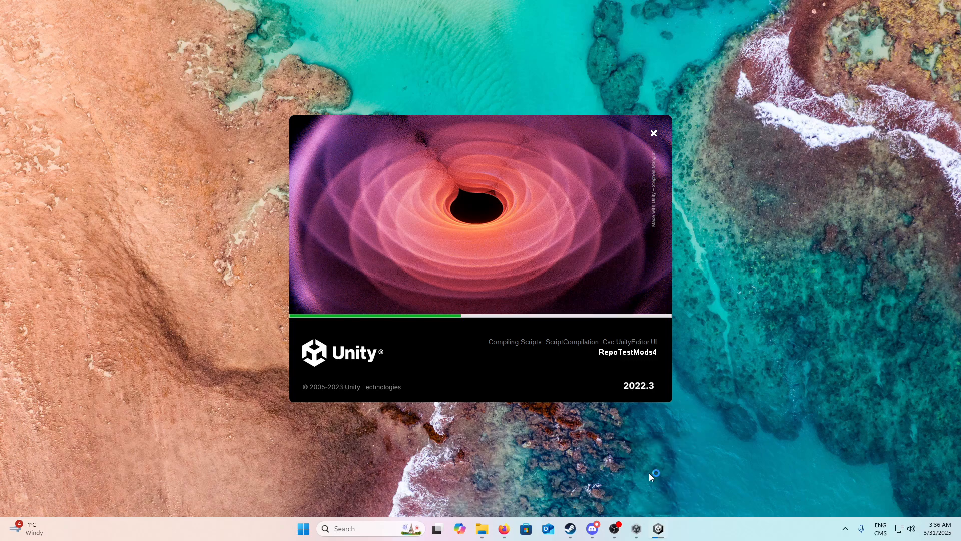
{"action": "left_click", "coordinate": [649, 472]}
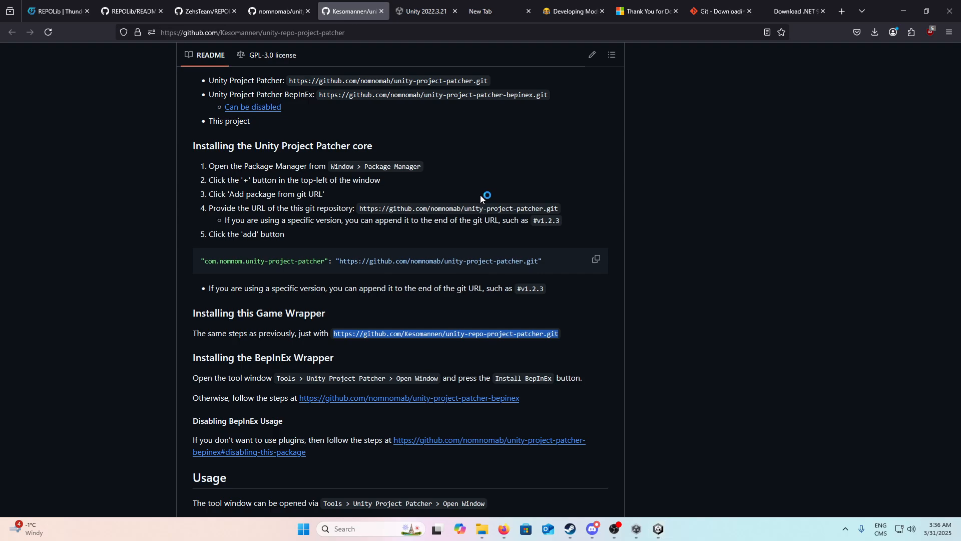
{"action": "mouse_move", "coordinate": [659, 529]}
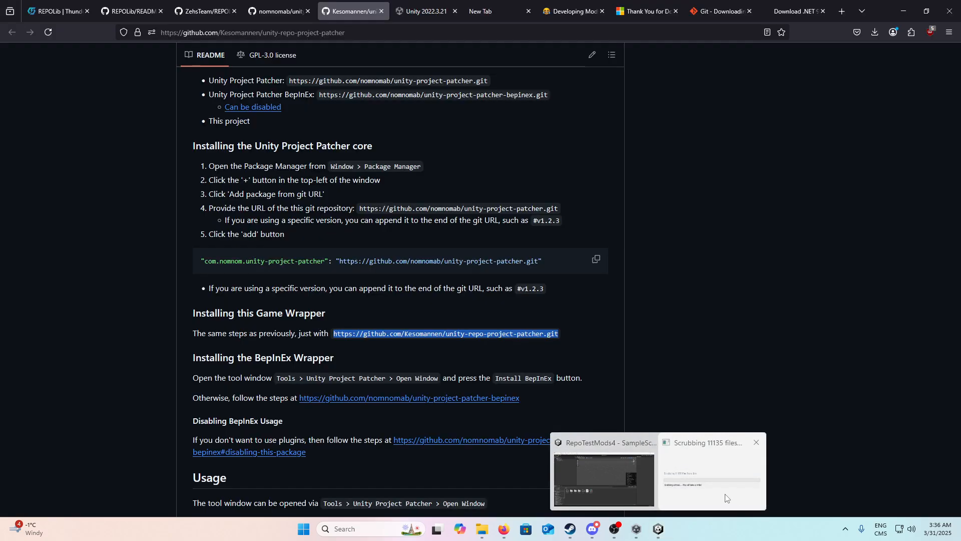
{"action": "mouse_move", "coordinate": [582, 483]}
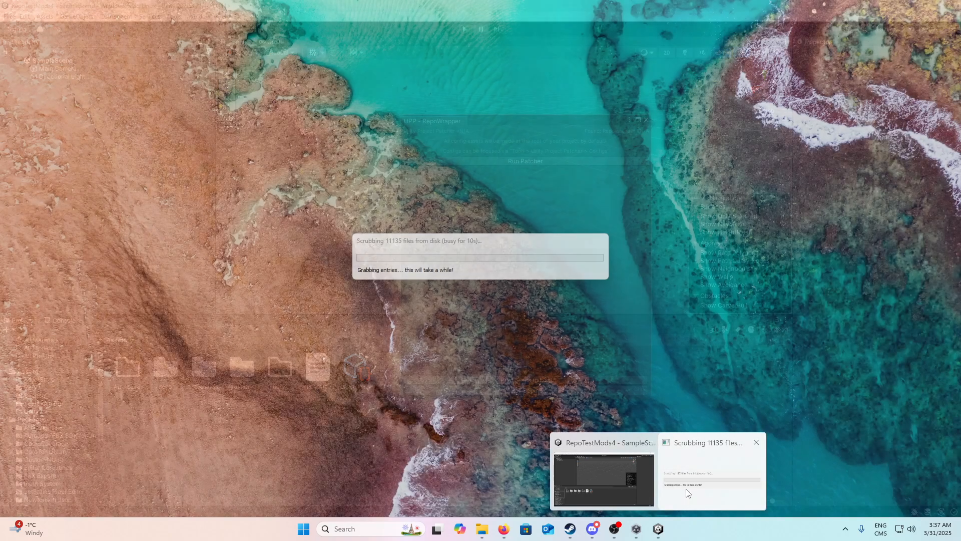
{"action": "left_click", "coordinate": [687, 490]}
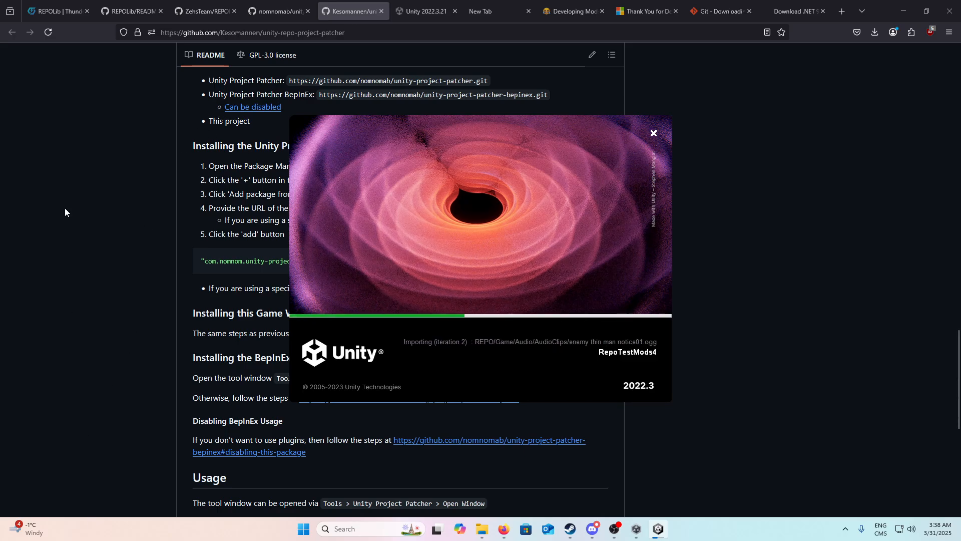
Step: Switch from the REPOLib-Sdk repository to REPOLib's Thunderstore page, manually download the mod and open the downloaded zip
{"action": "left_click", "coordinate": [107, 4]}
{"action": "left_click", "coordinate": [206, 11]}
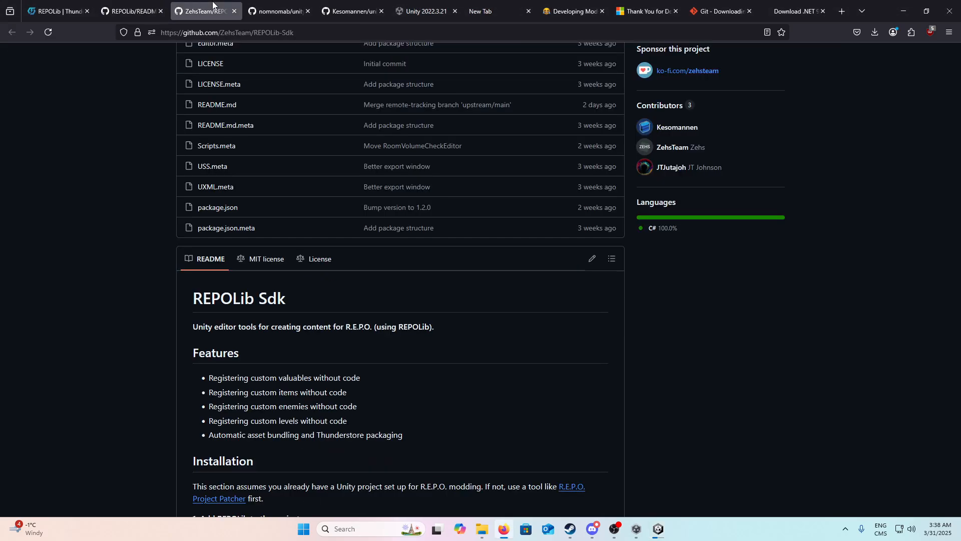
{"action": "scroll", "coordinate": [241, 364], "scroll_direction": "up", "scroll_amount": 6}
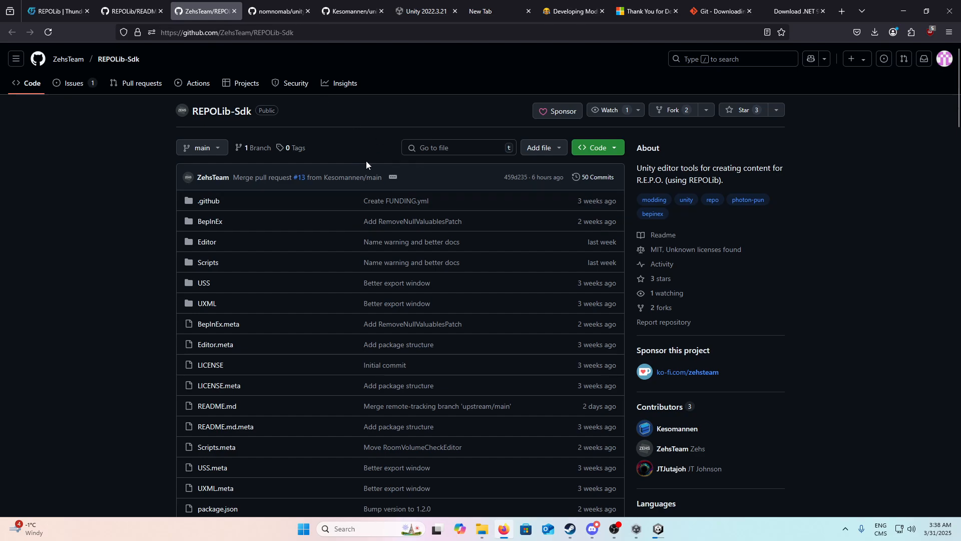
{"action": "scroll", "coordinate": [365, 160], "scroll_direction": "down", "scroll_amount": 1}
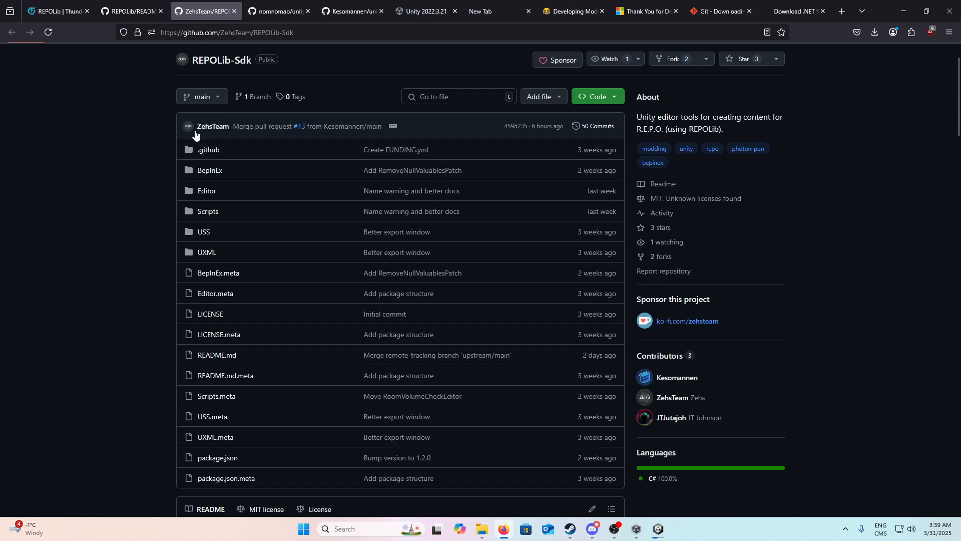
{"action": "left_click", "coordinate": [125, 13]}
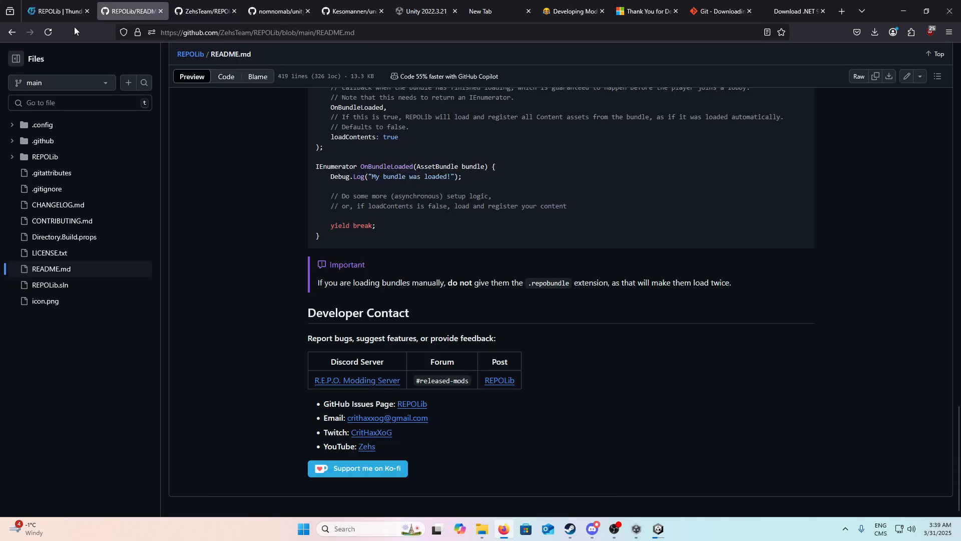
{"action": "left_click", "coordinate": [41, 5]}
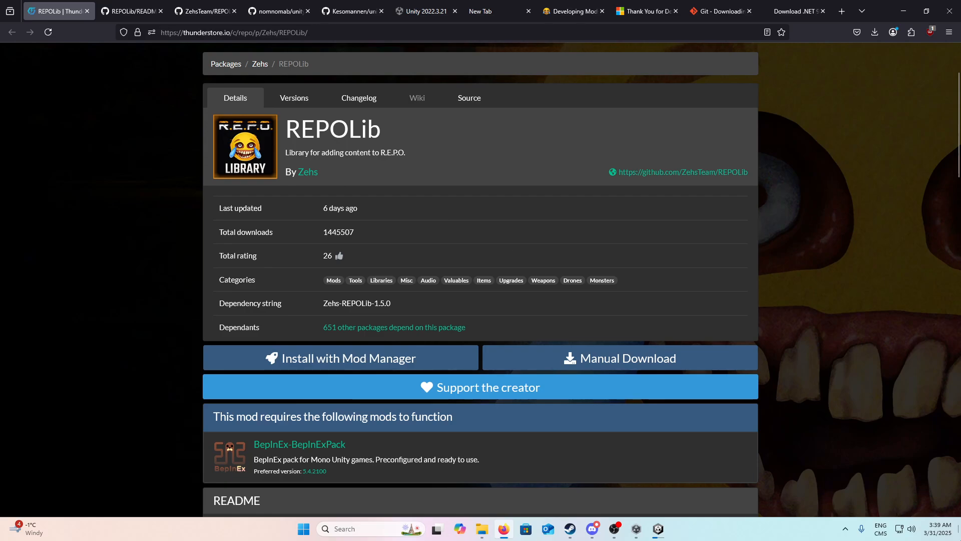
{"action": "left_click", "coordinate": [612, 350]}
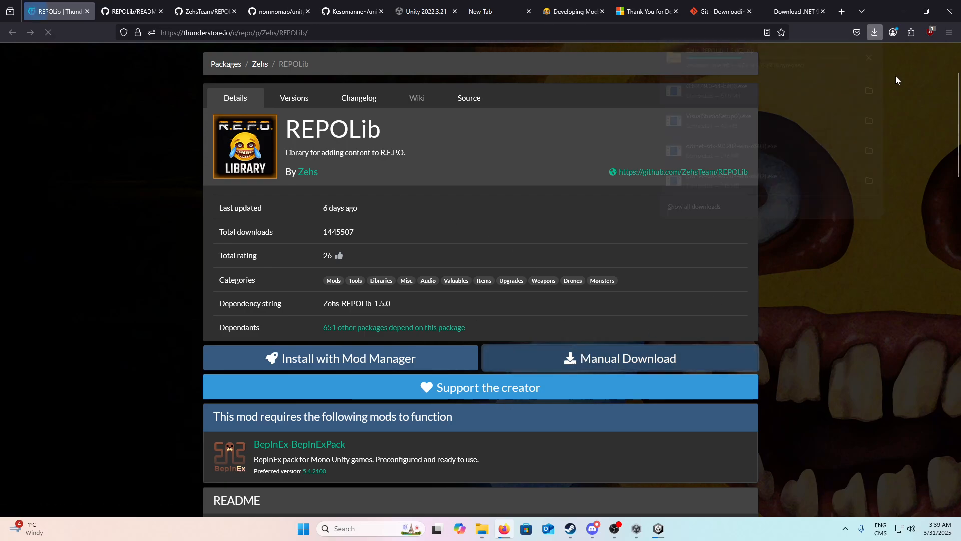
{"action": "left_click", "coordinate": [777, 50]}
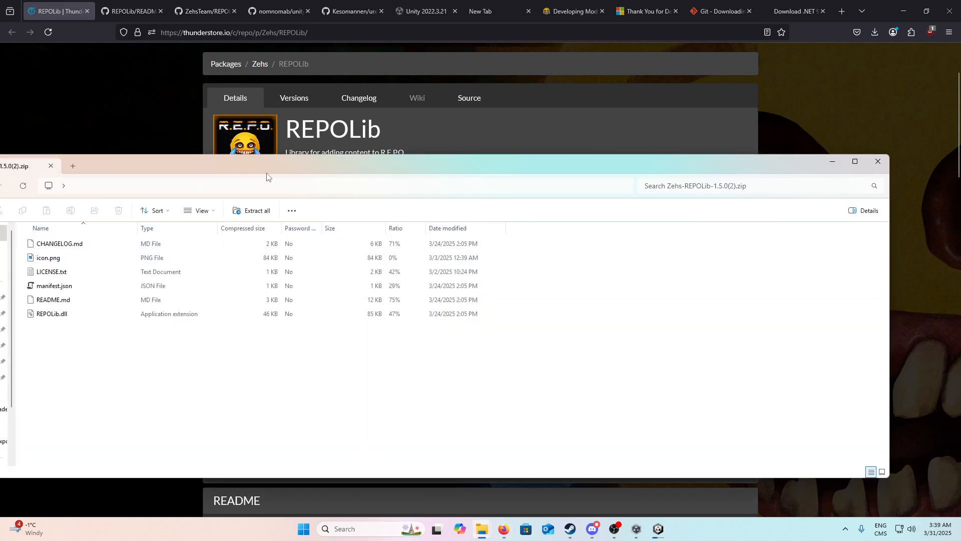
Step: Copy REPOLib.dll from the zip into the Videos folder and find the copied file there
{"action": "left_click_drag", "start_coordinate": [333, 172], "coordinate": [605, 192]}
{"action": "left_click", "coordinate": [350, 335]}
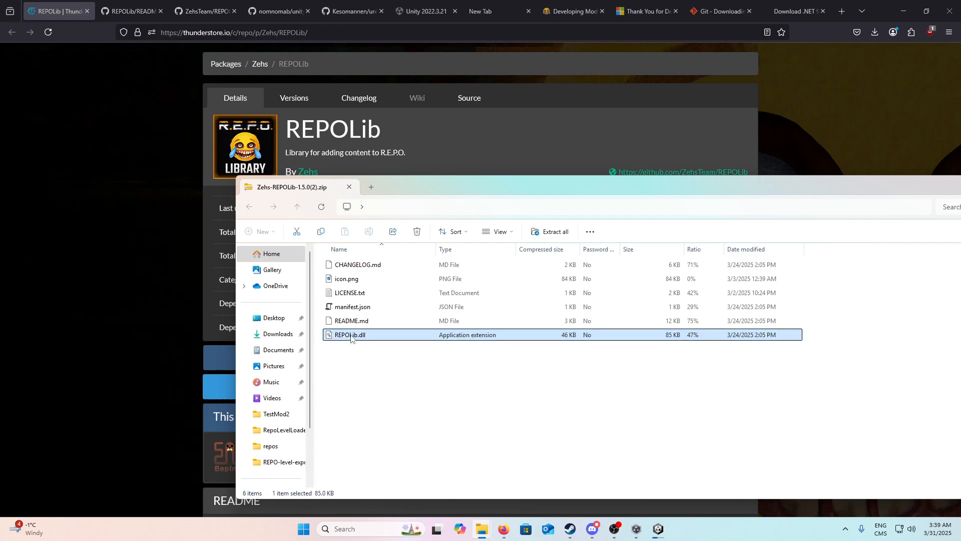
{"action": "left_click_drag", "start_coordinate": [350, 339], "coordinate": [274, 402]}
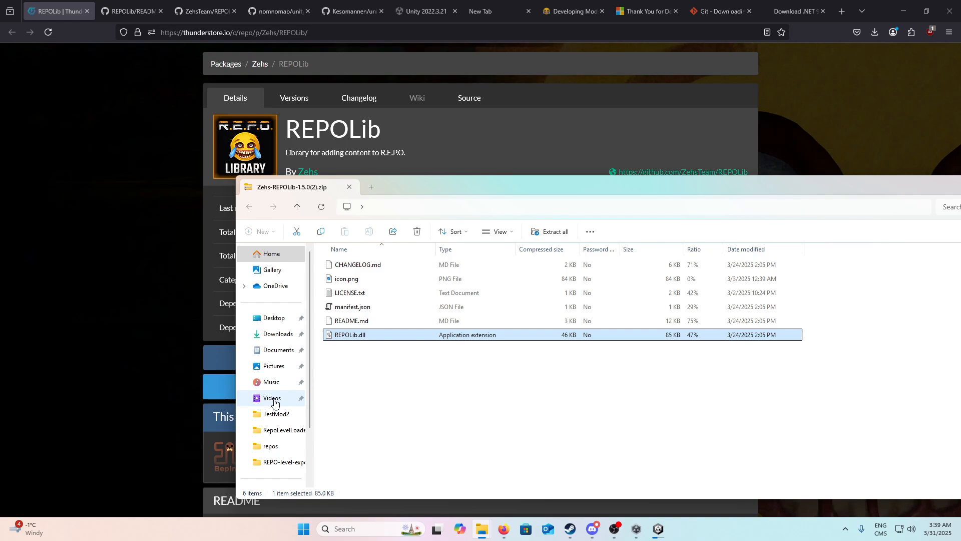
{"action": "left_click", "coordinate": [275, 403]}
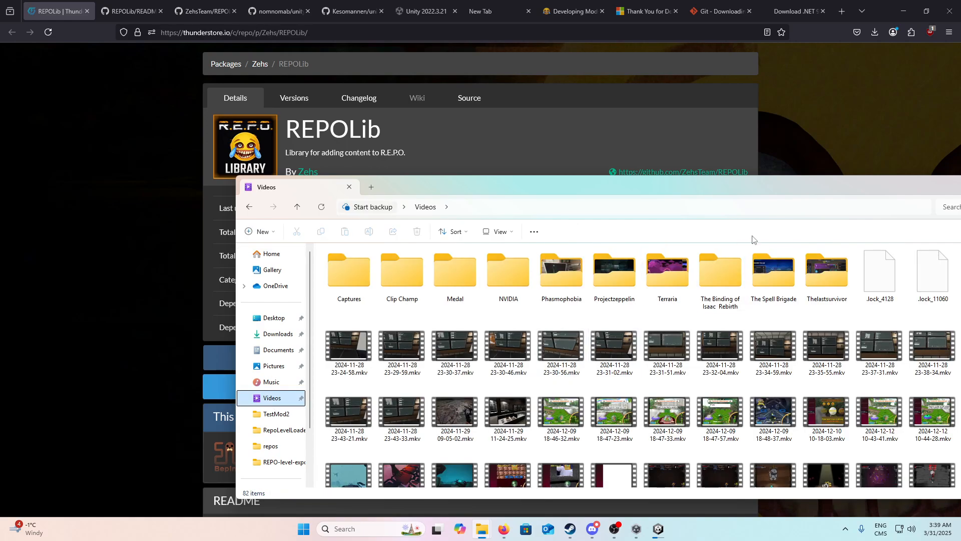
{"action": "left_click_drag", "start_coordinate": [695, 179], "coordinate": [524, 62]}
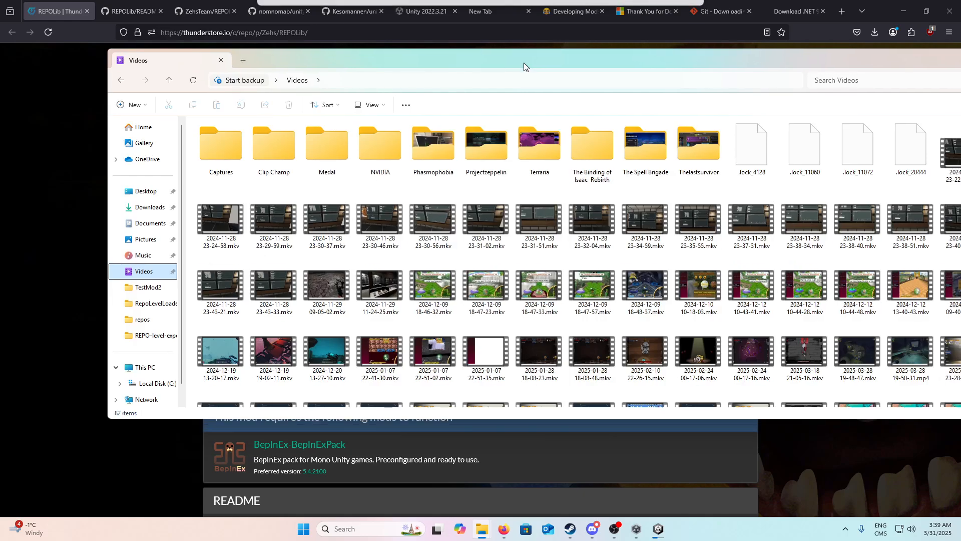
{"action": "left_click_drag", "start_coordinate": [615, 62], "coordinate": [546, 14]}
{"action": "scroll", "coordinate": [599, 290], "scroll_direction": "down", "scroll_amount": 3}
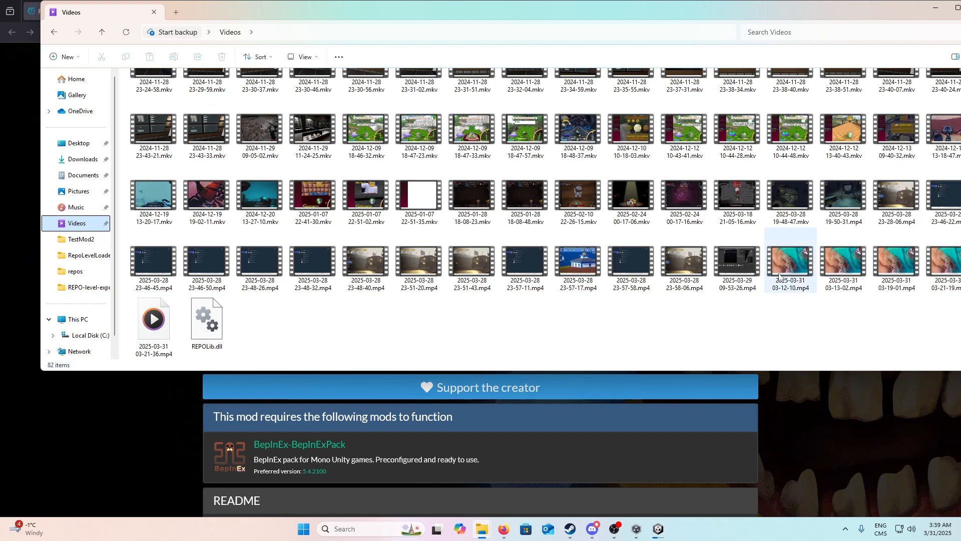
{"action": "double_click", "coordinate": [779, 276]}
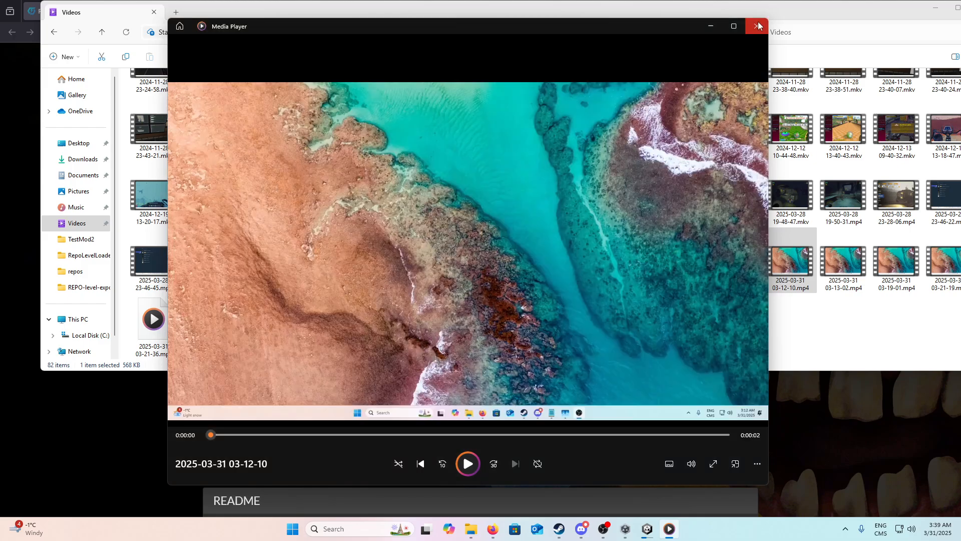
{"action": "left_click", "coordinate": [756, 26]}
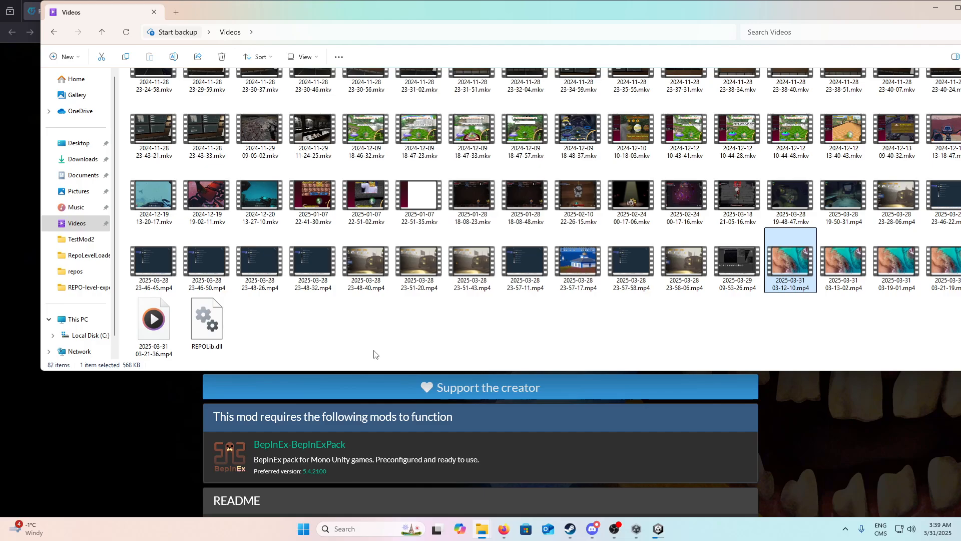
{"action": "left_click_drag", "start_coordinate": [348, 10], "coordinate": [726, 35]}
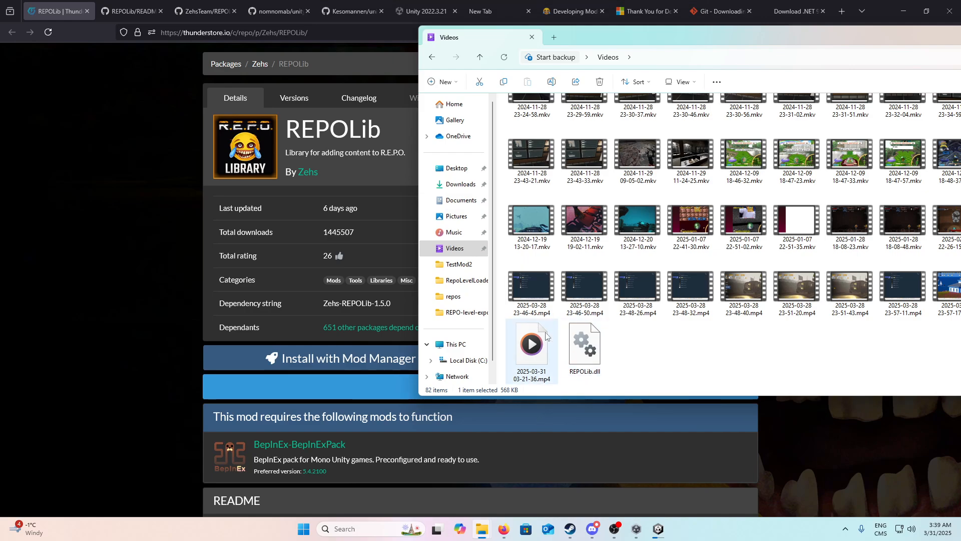
Step: Check Unity's import progress, view the Desktop folder and close the File Explorer window
{"action": "mouse_move", "coordinate": [660, 533]}
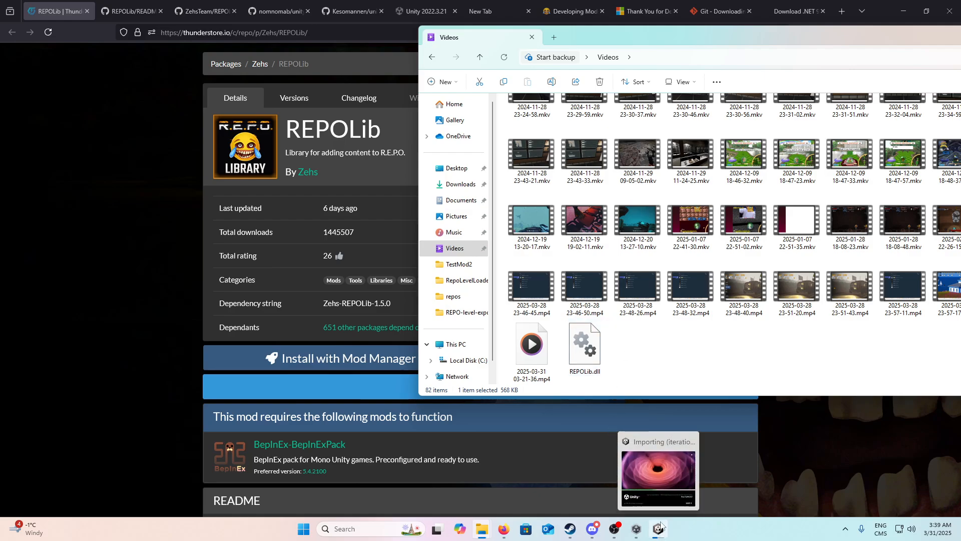
{"action": "mouse_move", "coordinate": [657, 461]}
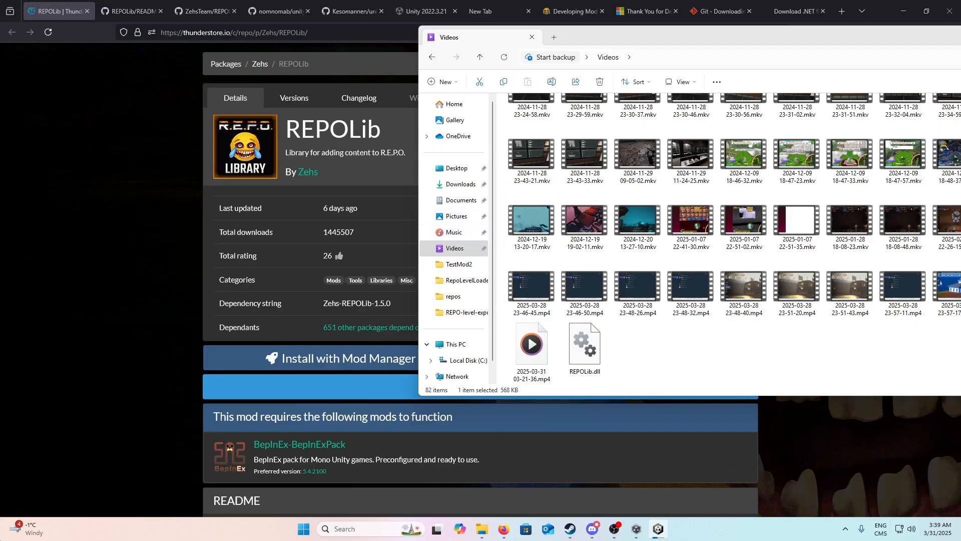
{"action": "left_click", "coordinate": [454, 173]}
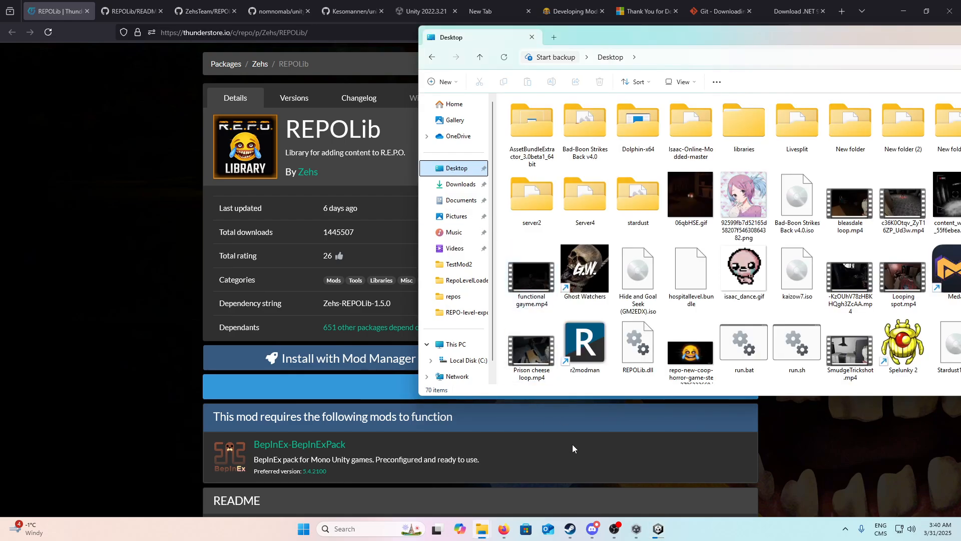
{"action": "left_click_drag", "start_coordinate": [820, 37], "coordinate": [277, 240]}
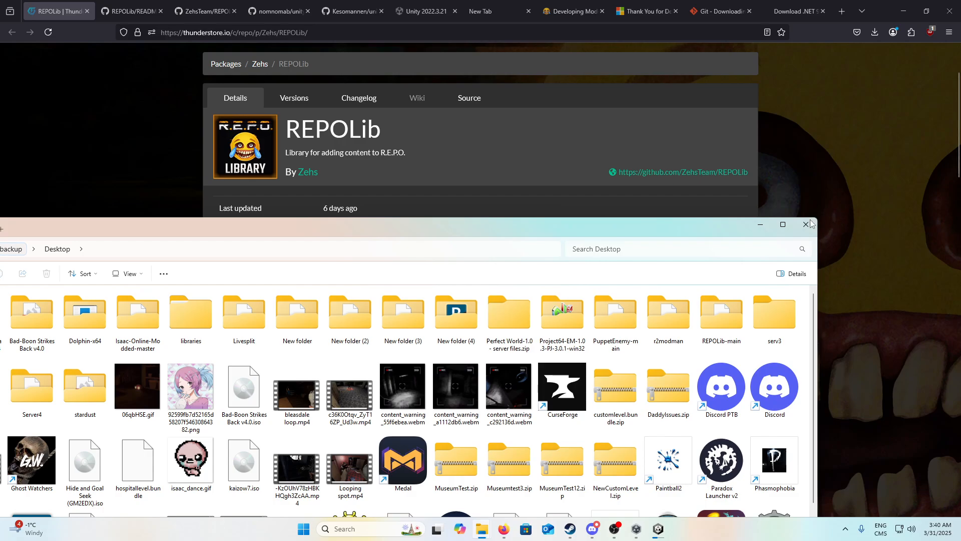
{"action": "left_click", "coordinate": [794, 229]}
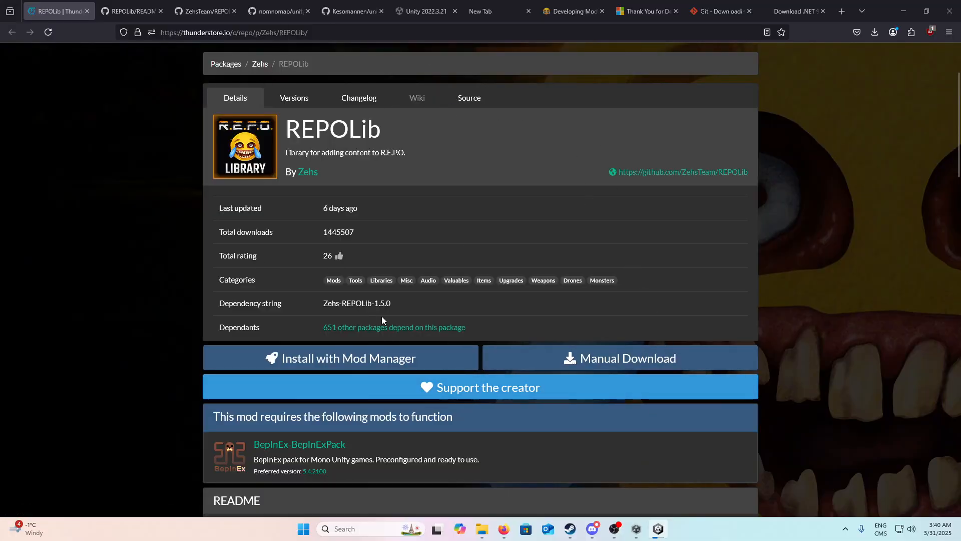
Step: Highlight the dependency string Zehs-REPOLib-1.5.0 on the Thunderstore page to examine the version, clearing the selection at the end
{"action": "left_click_drag", "start_coordinate": [398, 299], "coordinate": [365, 296]}
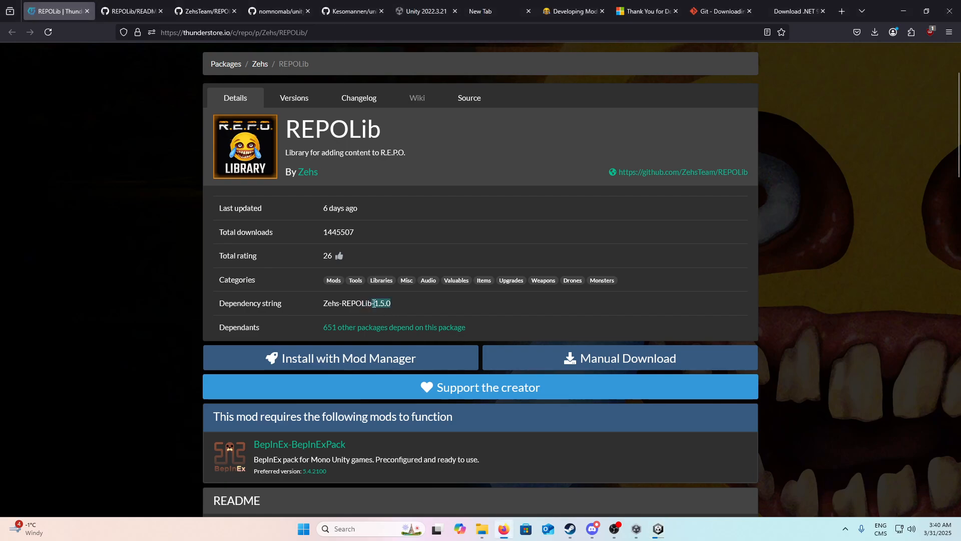
{"action": "left_click", "coordinate": [376, 306]}
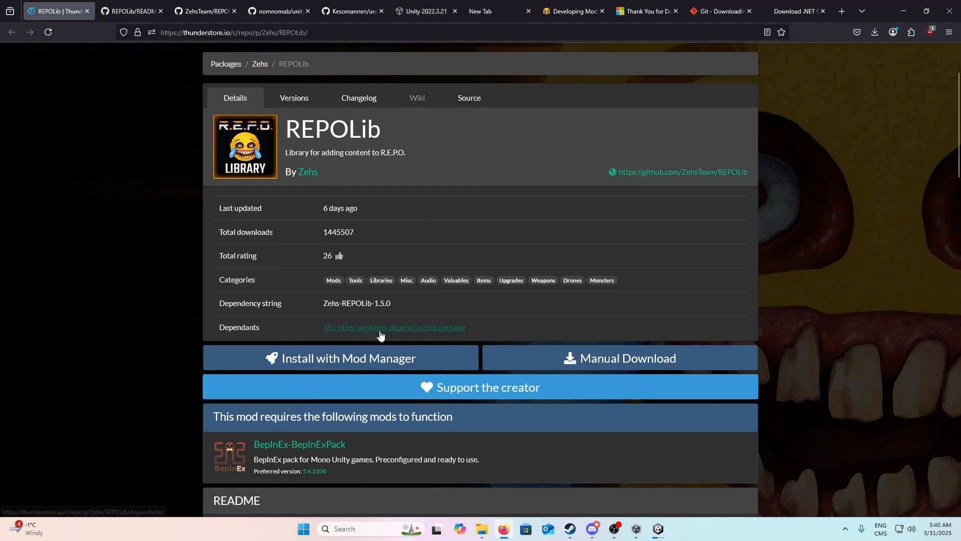
{"action": "left_click_drag", "start_coordinate": [343, 306], "coordinate": [398, 302]}
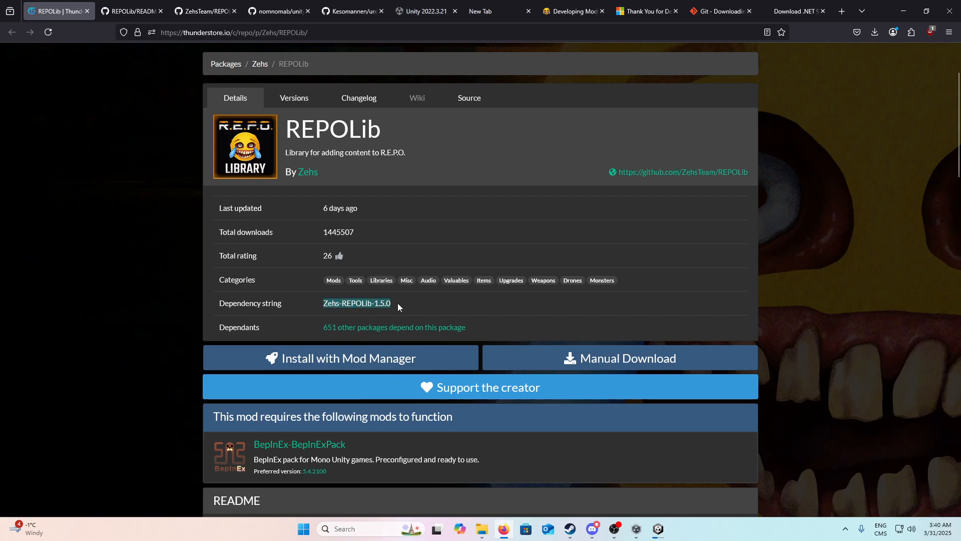
{"action": "left_click", "coordinate": [398, 302]}
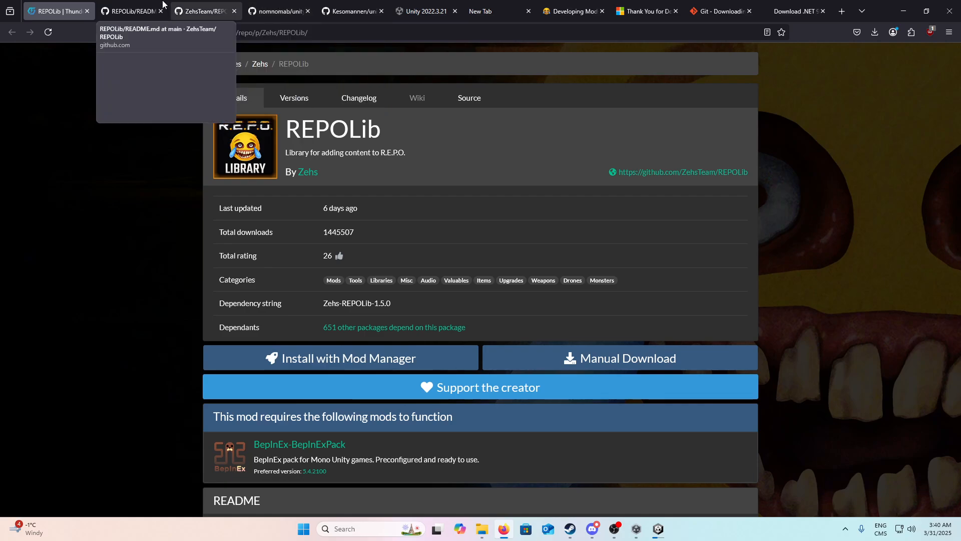
Step: Reload the REPOLib-Sdk GitHub page and read the README's Installation section on adding REPOLib and the SDK
{"action": "left_click", "coordinate": [202, 4]}
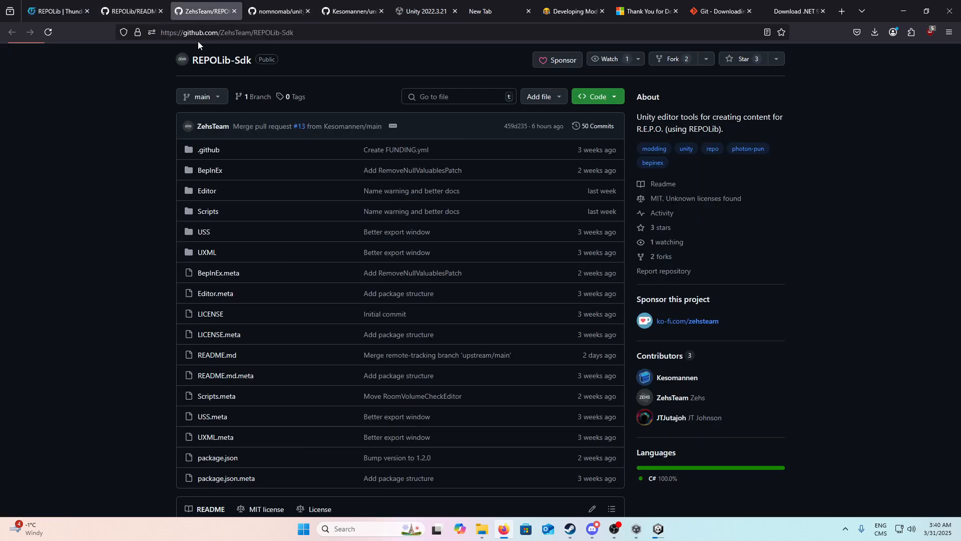
{"action": "left_click", "coordinate": [49, 31]}
{"action": "scroll", "coordinate": [134, 242], "scroll_direction": "down", "scroll_amount": 2}
{"action": "scroll", "coordinate": [283, 354], "scroll_direction": "down", "scroll_amount": 2}
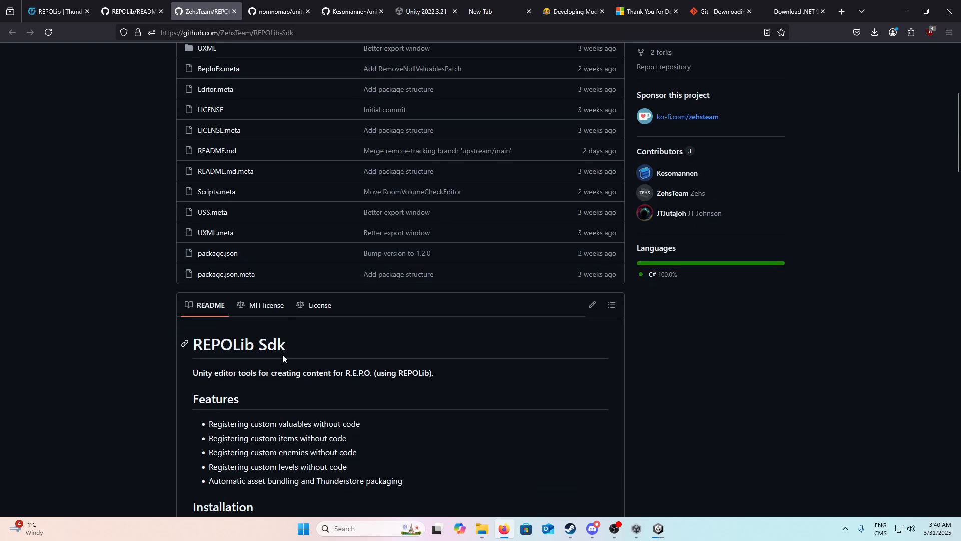
{"action": "scroll", "coordinate": [283, 353], "scroll_direction": "up", "scroll_amount": 4}
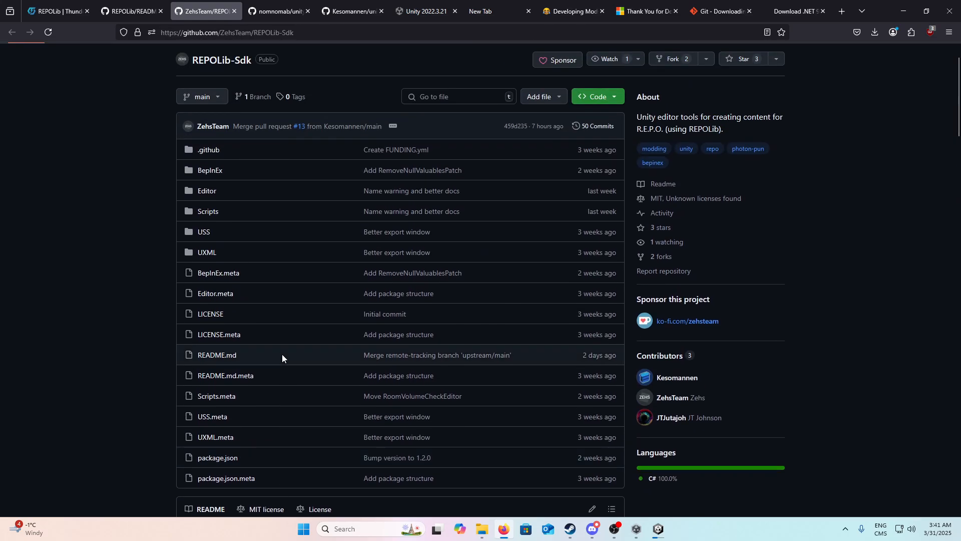
{"action": "scroll", "coordinate": [283, 356], "scroll_direction": "down", "scroll_amount": 8}
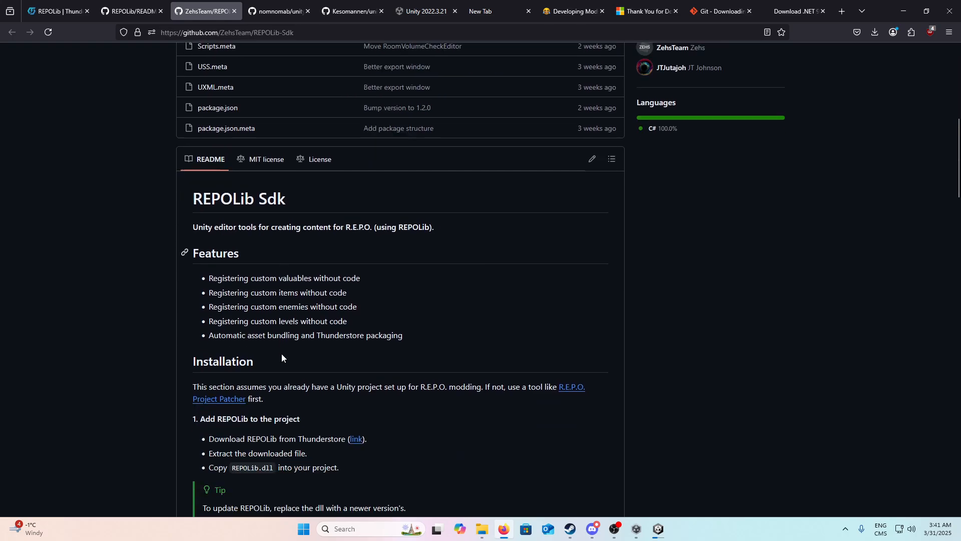
{"action": "scroll", "coordinate": [282, 354], "scroll_direction": "down", "scroll_amount": 1}
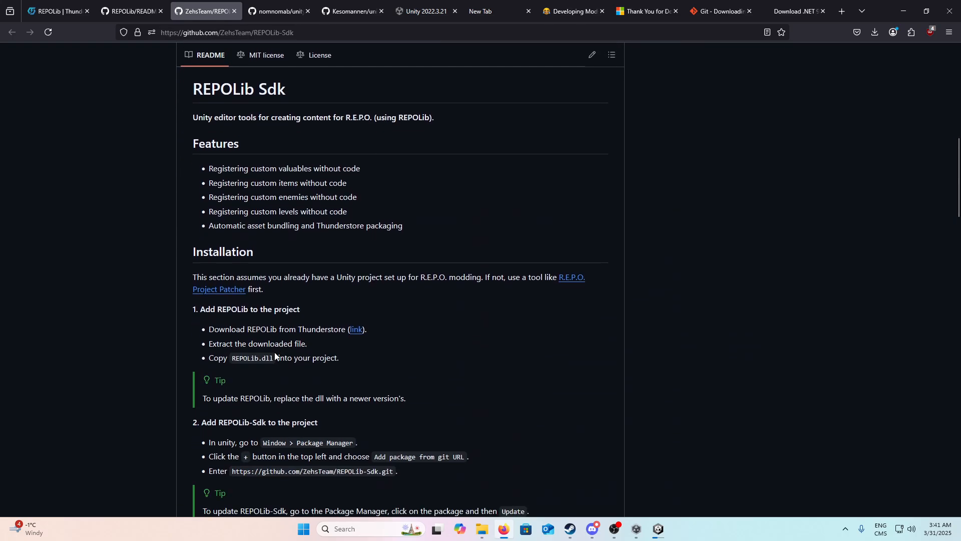
Step: Read the REPOLib-Sdk README from Features and Installation through the sections on creating a mod, valuable, item and enemy
{"action": "scroll", "coordinate": [274, 353], "scroll_direction": "down", "scroll_amount": 2}
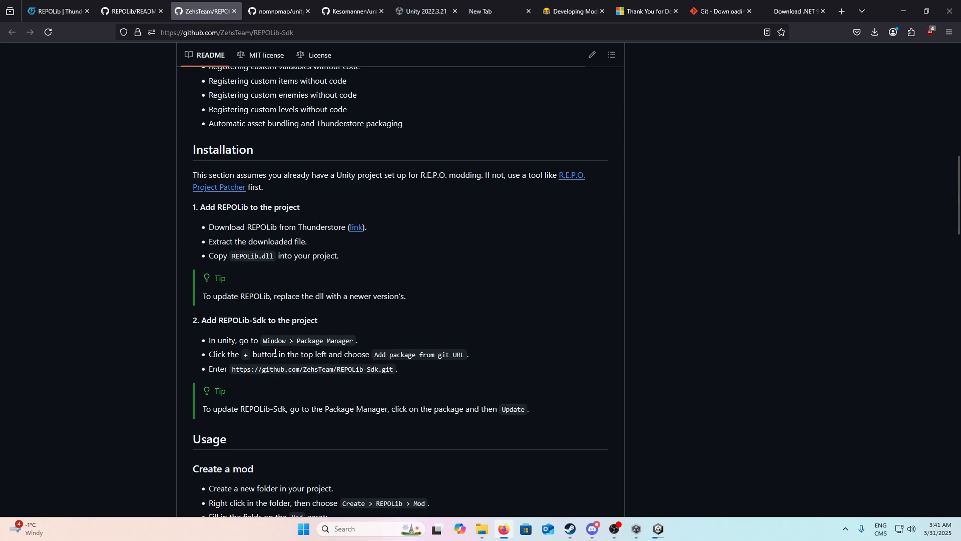
{"action": "scroll", "coordinate": [274, 352], "scroll_direction": "up", "scroll_amount": 3}
{"action": "scroll", "coordinate": [274, 352], "scroll_direction": "down", "scroll_amount": 2}
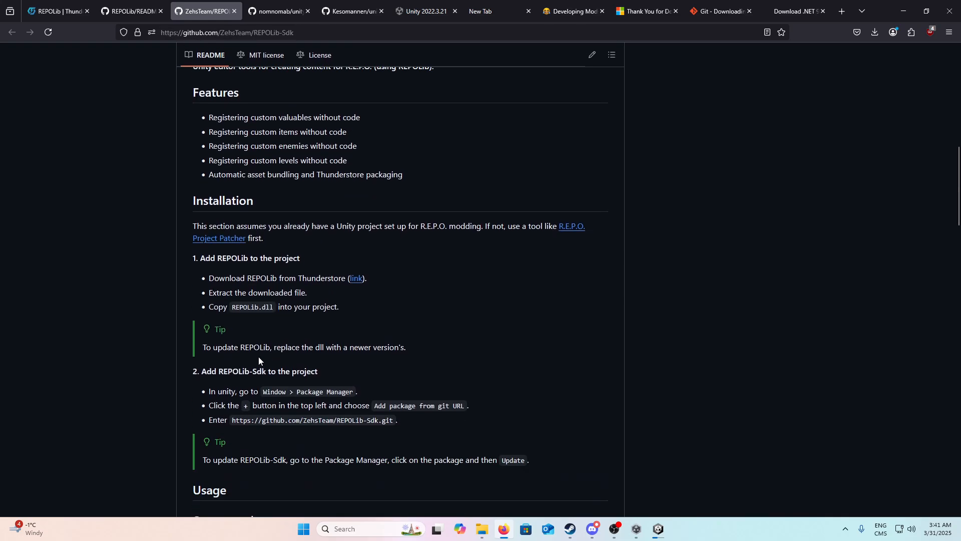
{"action": "scroll", "coordinate": [71, 253], "scroll_direction": "up", "scroll_amount": 2}
{"action": "scroll", "coordinate": [119, 274], "scroll_direction": "up", "scroll_amount": 9}
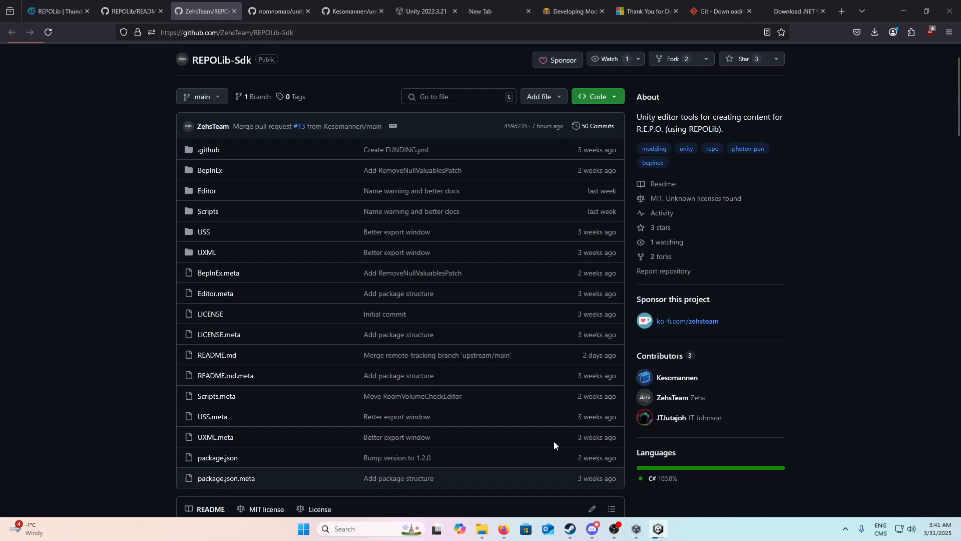
{"action": "scroll", "coordinate": [303, 324], "scroll_direction": "down", "scroll_amount": 15}
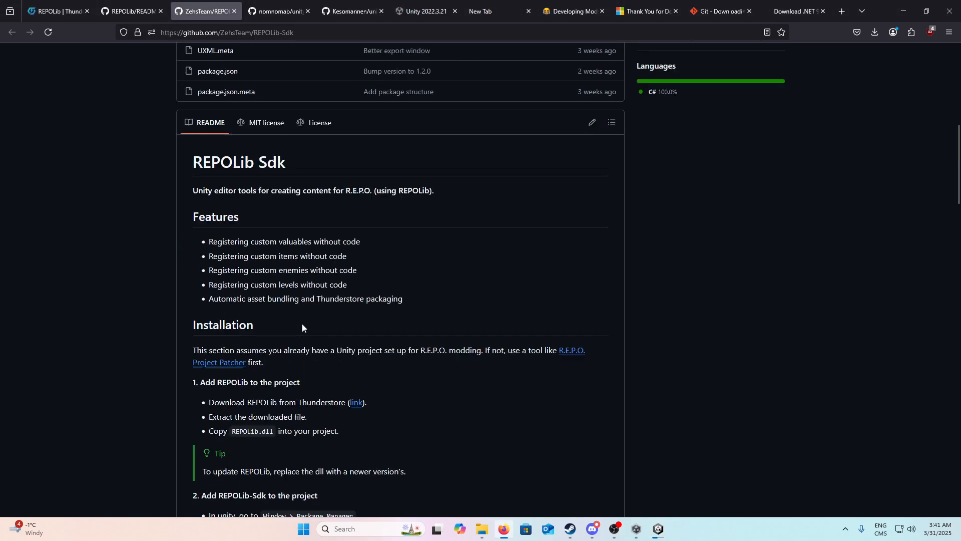
{"action": "scroll", "coordinate": [305, 323], "scroll_direction": "down", "scroll_amount": 6}
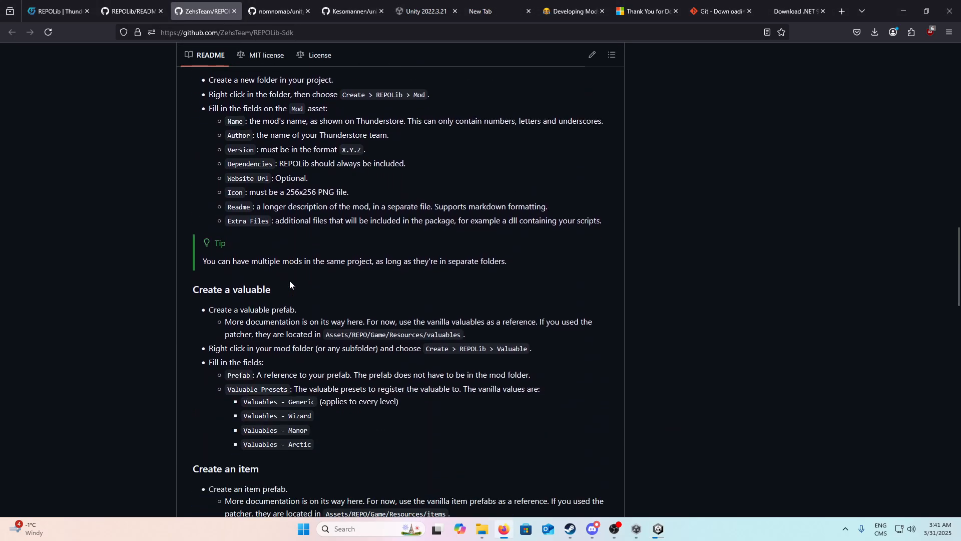
{"action": "scroll", "coordinate": [290, 282], "scroll_direction": "down", "scroll_amount": 1}
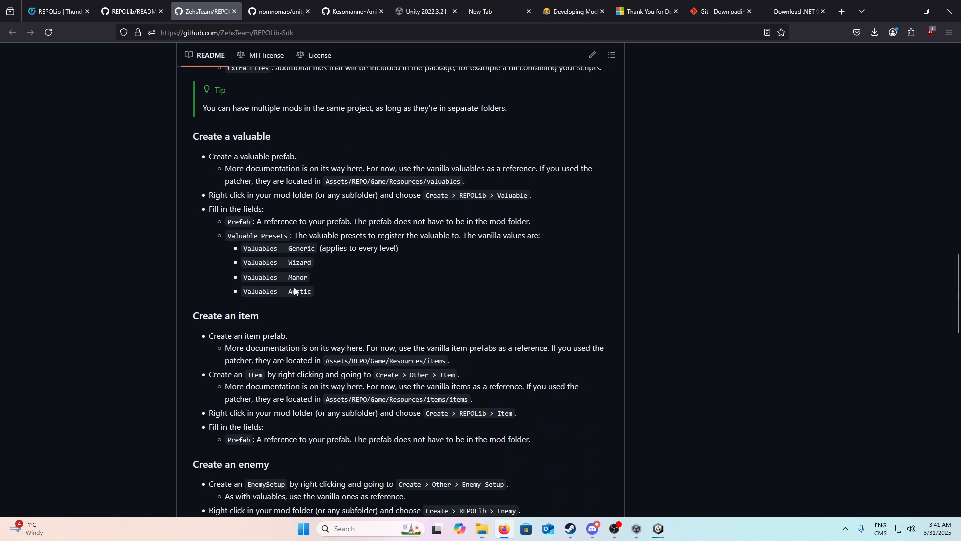
{"action": "scroll", "coordinate": [287, 299], "scroll_direction": "down", "scroll_amount": 3}
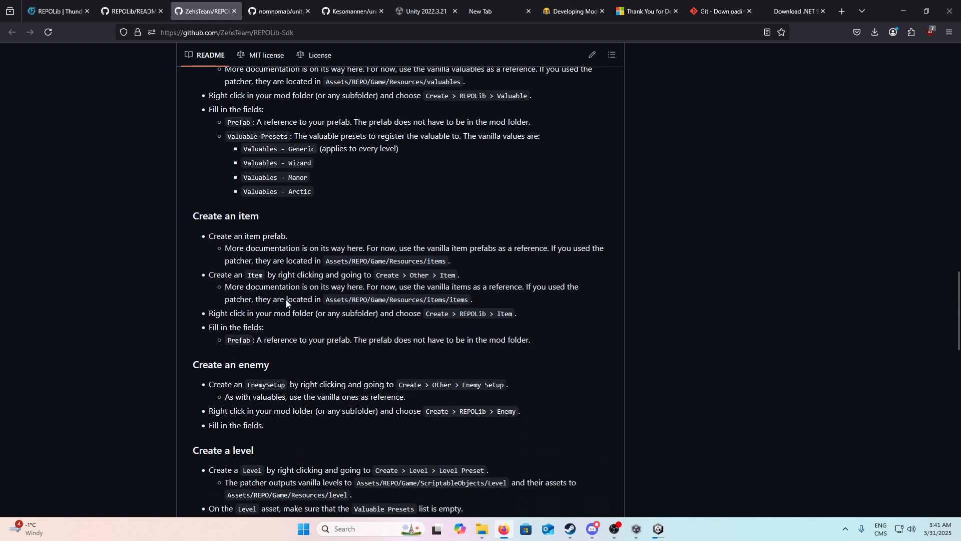
{"action": "scroll", "coordinate": [163, 310], "scroll_direction": "up", "scroll_amount": 3}
{"action": "scroll", "coordinate": [180, 115], "scroll_direction": "up", "scroll_amount": 19}
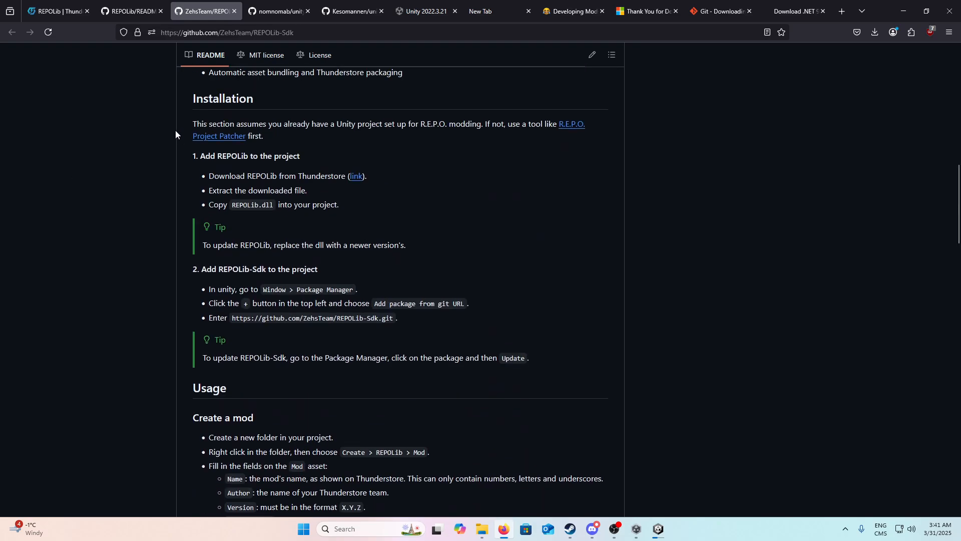
{"action": "scroll", "coordinate": [248, 142], "scroll_direction": "down", "scroll_amount": 13}
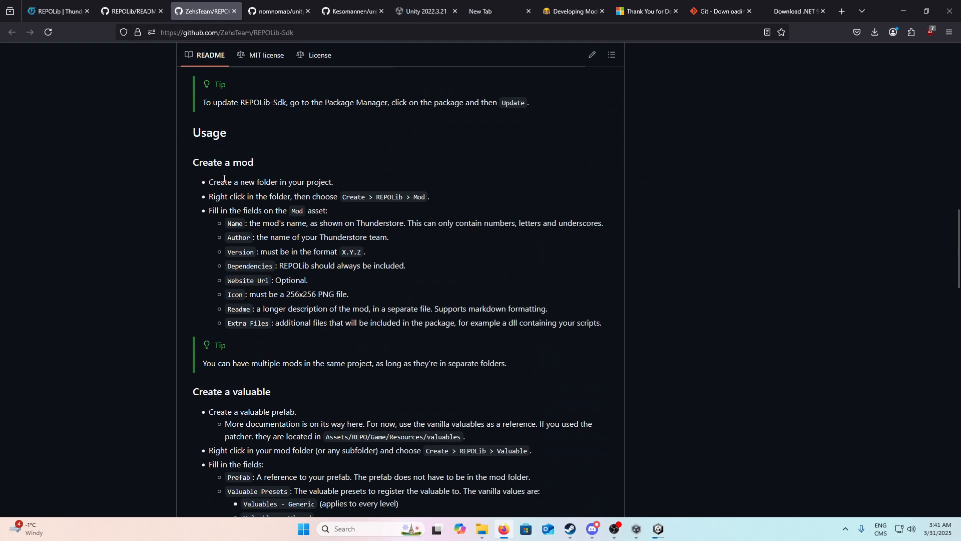
Step: Examine the README's Usage instructions, highlighting the Create a valuable and Create a level steps, and read the Export a mod section
{"action": "left_click_drag", "start_coordinate": [223, 179], "coordinate": [245, 196]}
{"action": "left_click", "coordinate": [260, 200]}
{"action": "scroll", "coordinate": [261, 397], "scroll_direction": "down", "scroll_amount": 2}
{"action": "left_click_drag", "start_coordinate": [201, 314], "coordinate": [327, 454]}
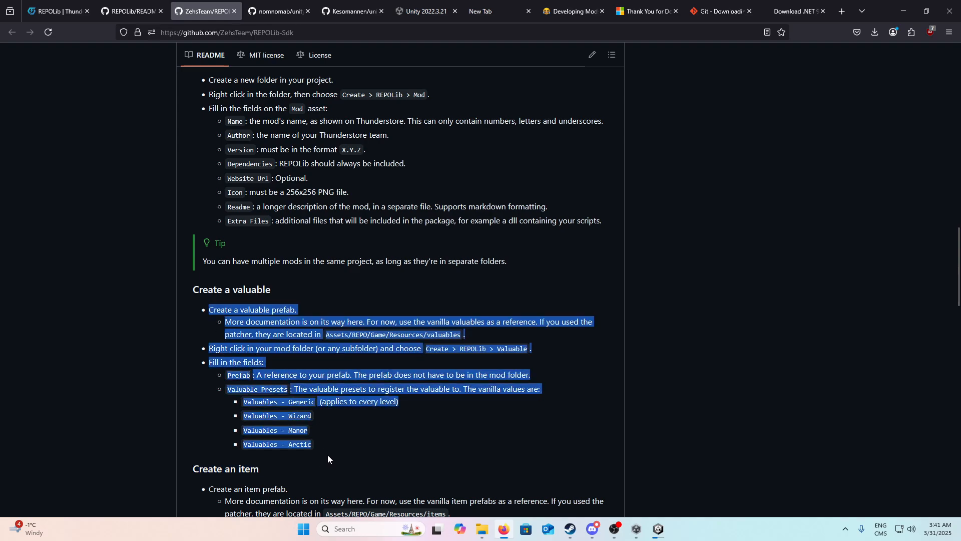
{"action": "left_click", "coordinate": [320, 448]}
{"action": "scroll", "coordinate": [321, 448], "scroll_direction": "down", "scroll_amount": 3}
{"action": "scroll", "coordinate": [244, 380], "scroll_direction": "down", "scroll_amount": 5}
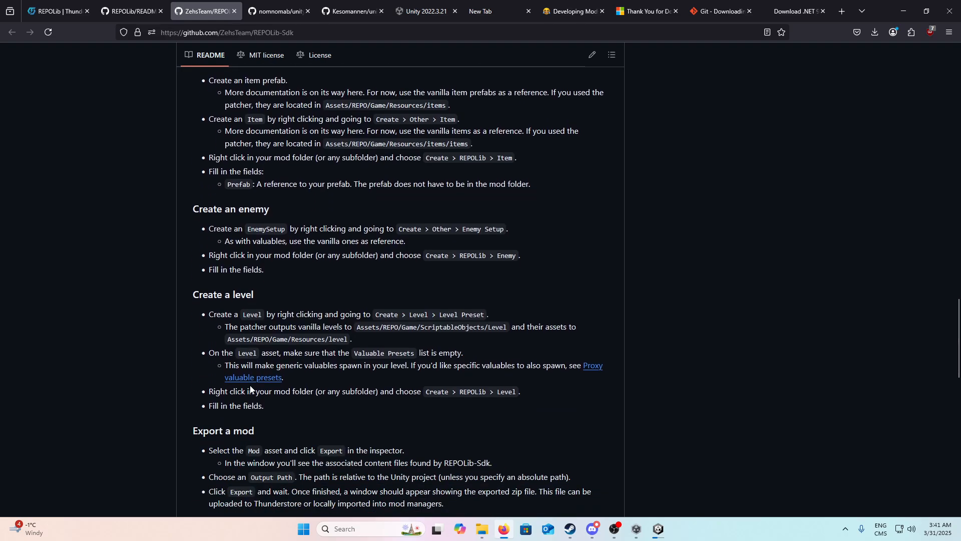
{"action": "left_click_drag", "start_coordinate": [205, 313], "coordinate": [302, 409]}
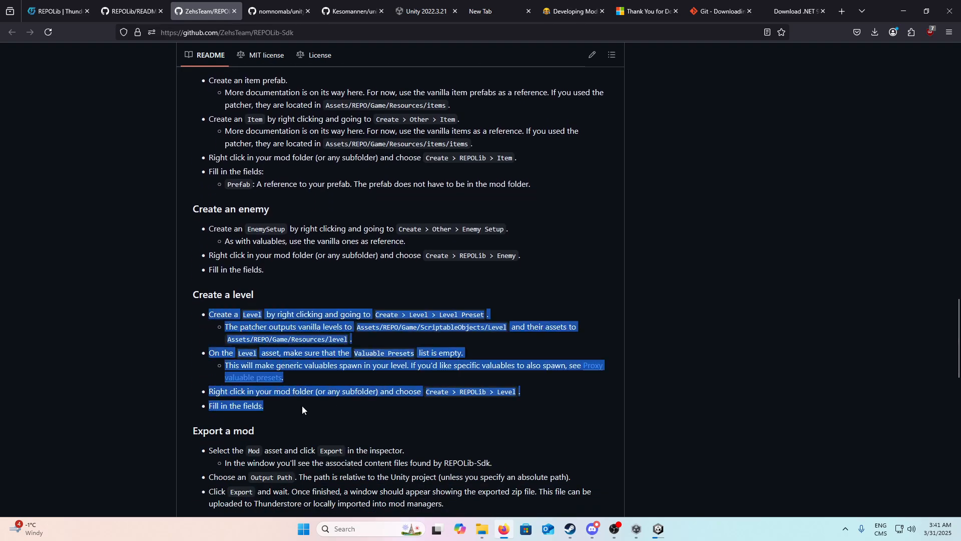
{"action": "left_click", "coordinate": [303, 408]}
{"action": "scroll", "coordinate": [271, 424], "scroll_direction": "down", "scroll_amount": 2}
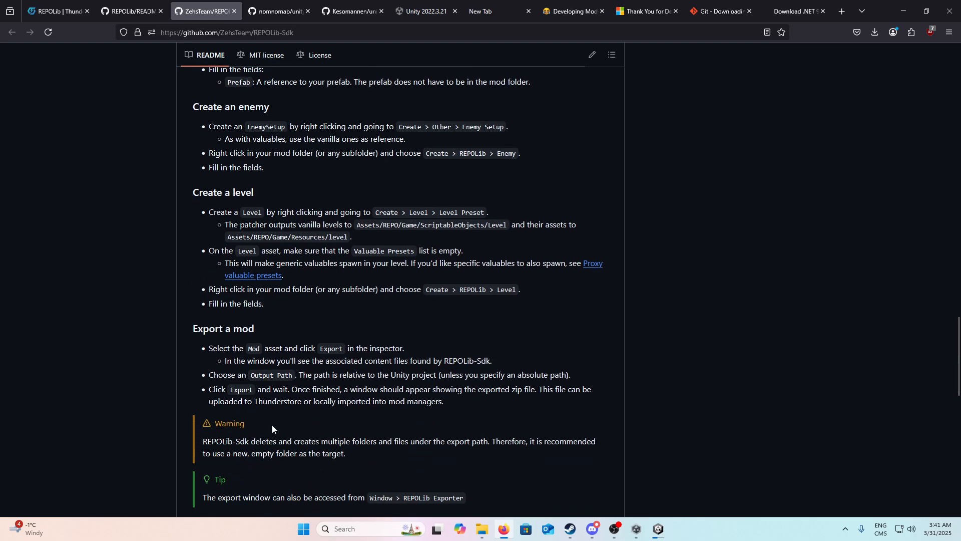
{"action": "scroll", "coordinate": [454, 406], "scroll_direction": "up", "scroll_amount": 3}
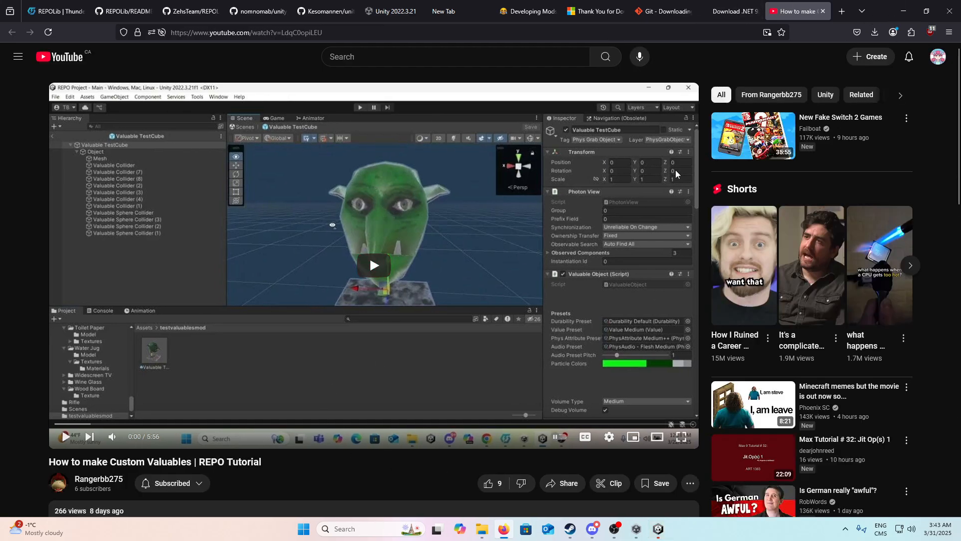
Step: Like the YouTube video "How to make Custom Valuables | REPO Tutorial" and highlight the comment asking about setup, clearing the selection at the end
{"action": "scroll", "coordinate": [62, 402], "scroll_direction": "down", "scroll_amount": 3}
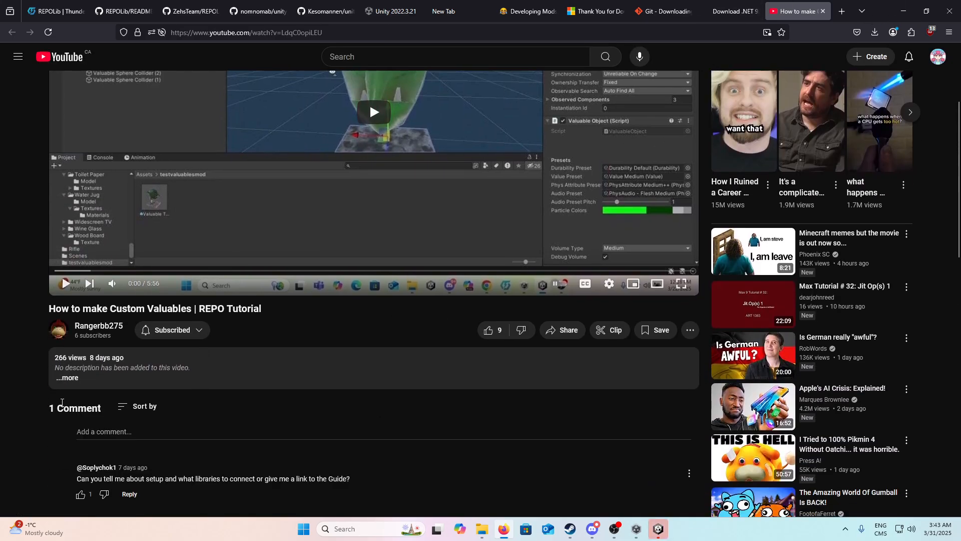
{"action": "left_click", "coordinate": [484, 332]}
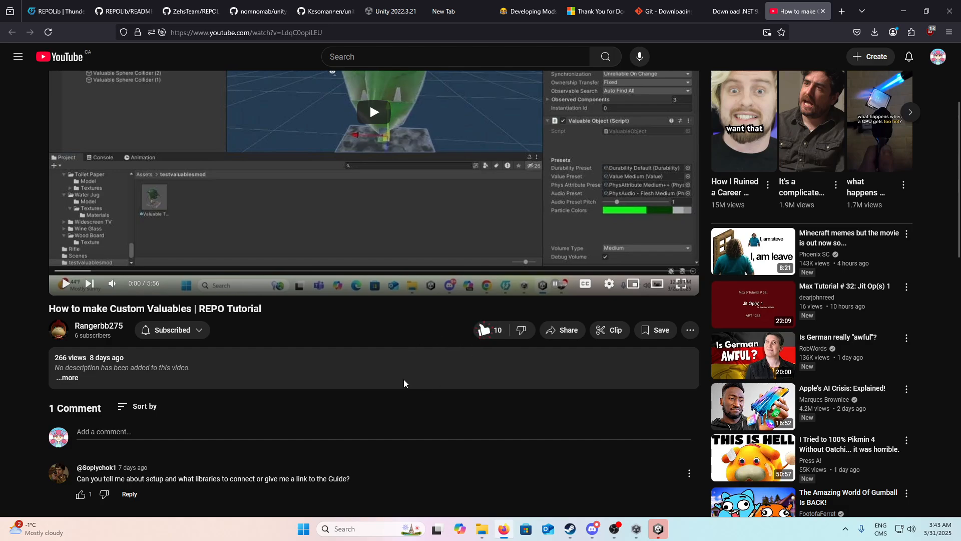
{"action": "left_click_drag", "start_coordinate": [350, 479], "coordinate": [78, 480]}
{"action": "left_click", "coordinate": [326, 487]}
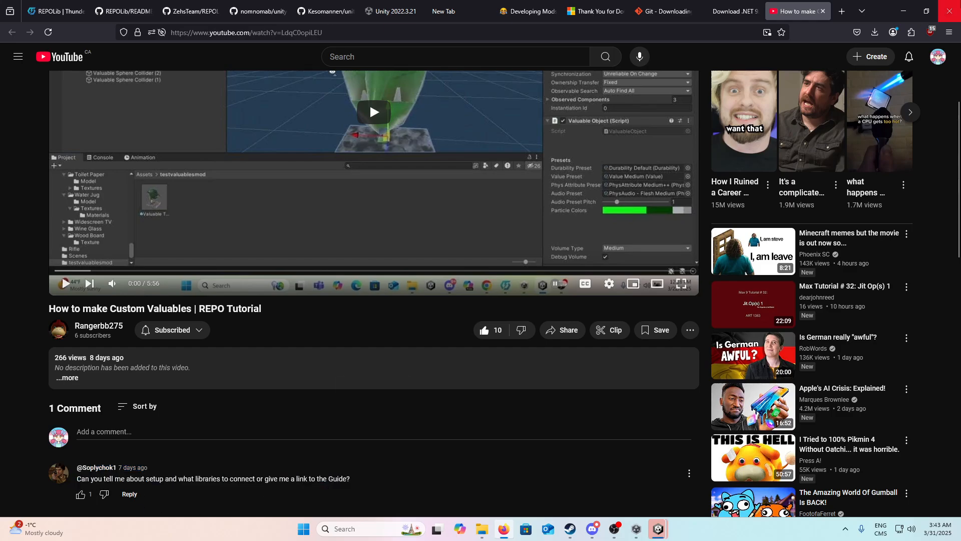
Step: Return to Unity, let the patcher finish and close the UPP - RepoWrapper window
{"action": "left_click", "coordinate": [914, 4]}
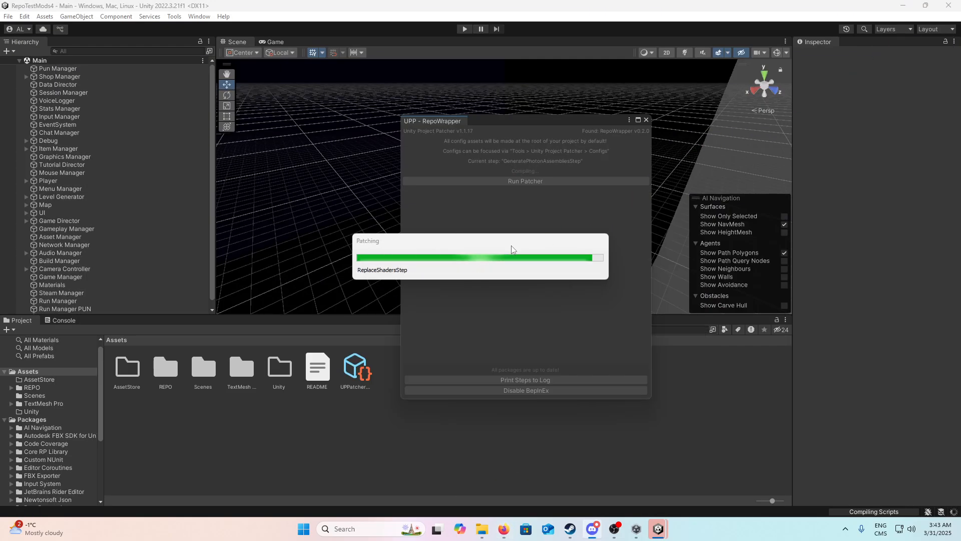
{"action": "left_click", "coordinate": [549, 283]}
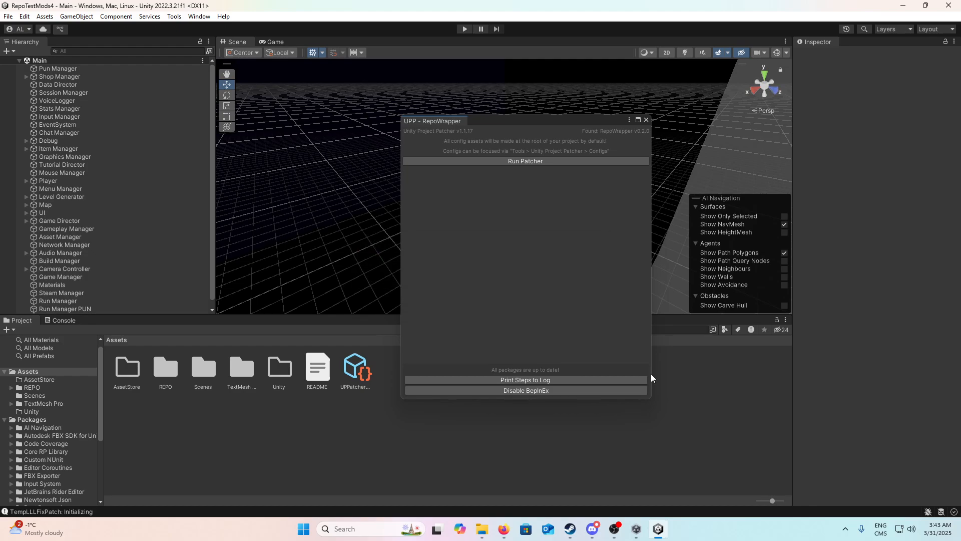
{"action": "left_click", "coordinate": [646, 120]}
Step: Add REPOLib.dll from the Desktop folder to the Unity project's Assets folder and return to the editor
{"action": "mouse_move", "coordinate": [482, 527]}
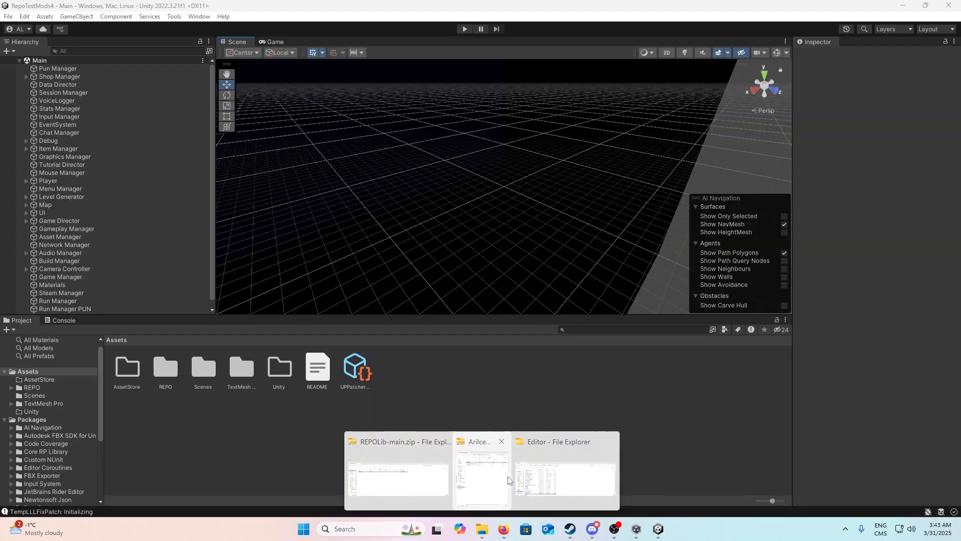
{"action": "left_click", "coordinate": [398, 466]}
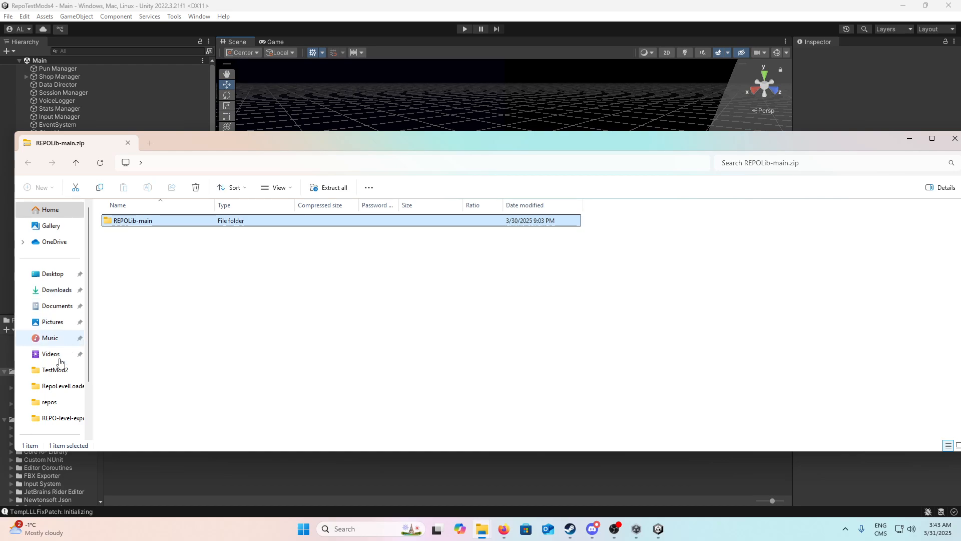
{"action": "scroll", "coordinate": [70, 381], "scroll_direction": "down", "scroll_amount": 3}
{"action": "scroll", "coordinate": [64, 380], "scroll_direction": "up", "scroll_amount": 3}
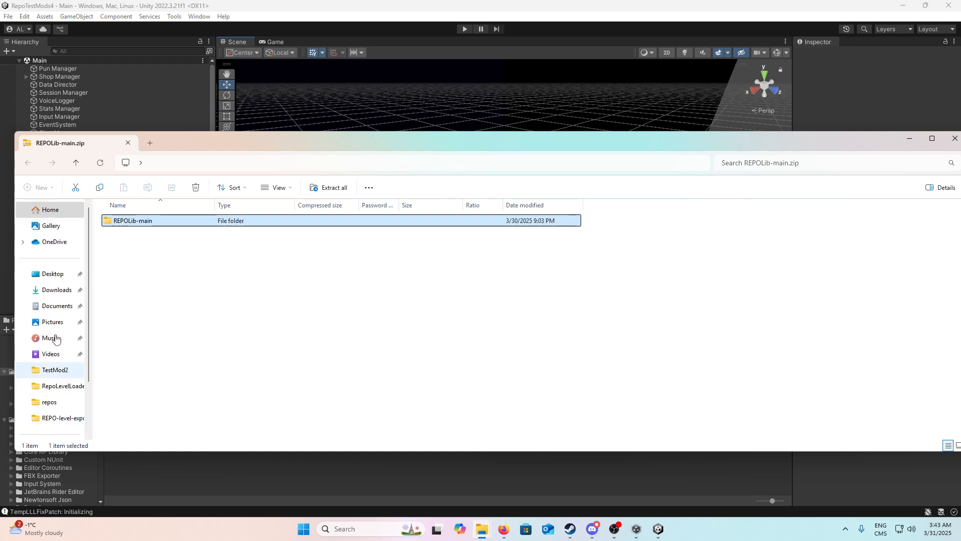
{"action": "left_click", "coordinate": [75, 353]}
{"action": "scroll", "coordinate": [182, 406], "scroll_direction": "down", "scroll_amount": 5}
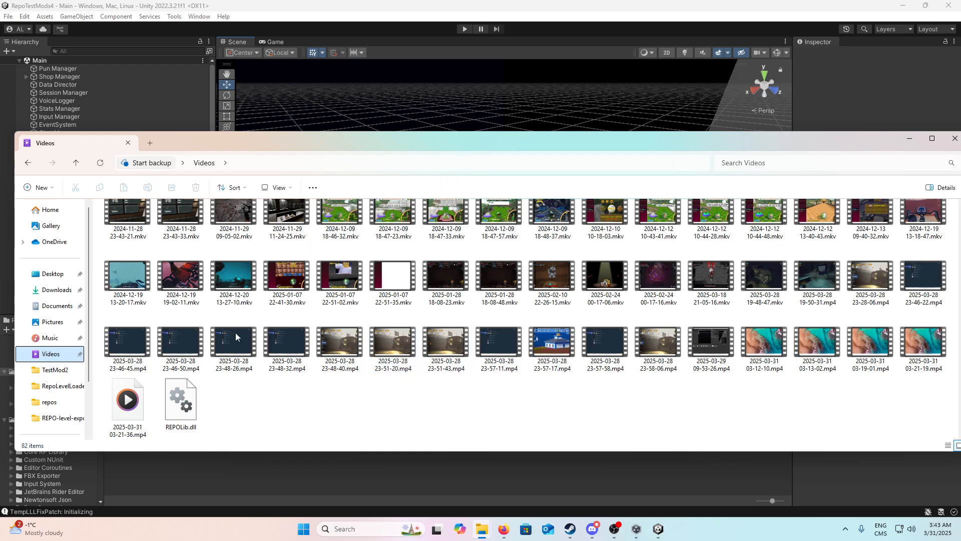
{"action": "left_click", "coordinate": [52, 273]}
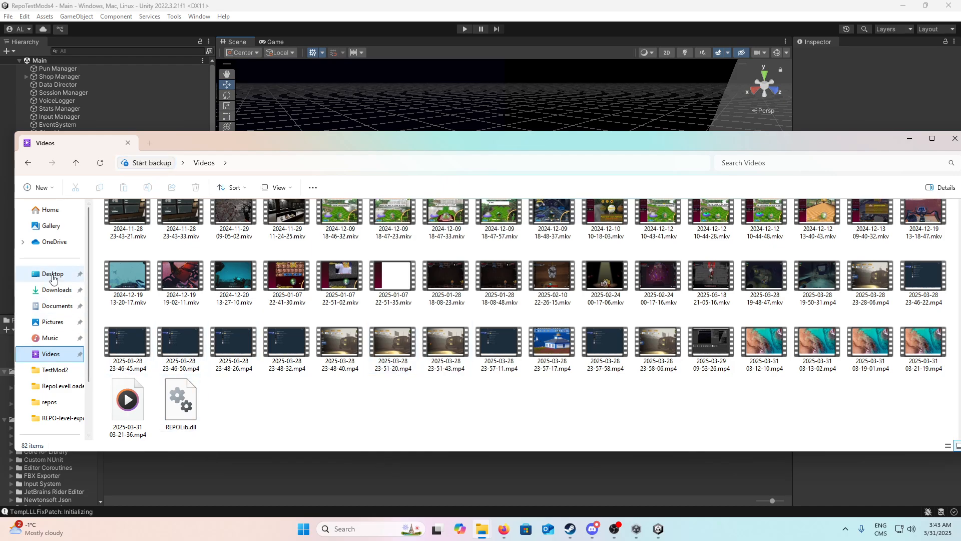
{"action": "scroll", "coordinate": [471, 382], "scroll_direction": "down", "scroll_amount": 3}
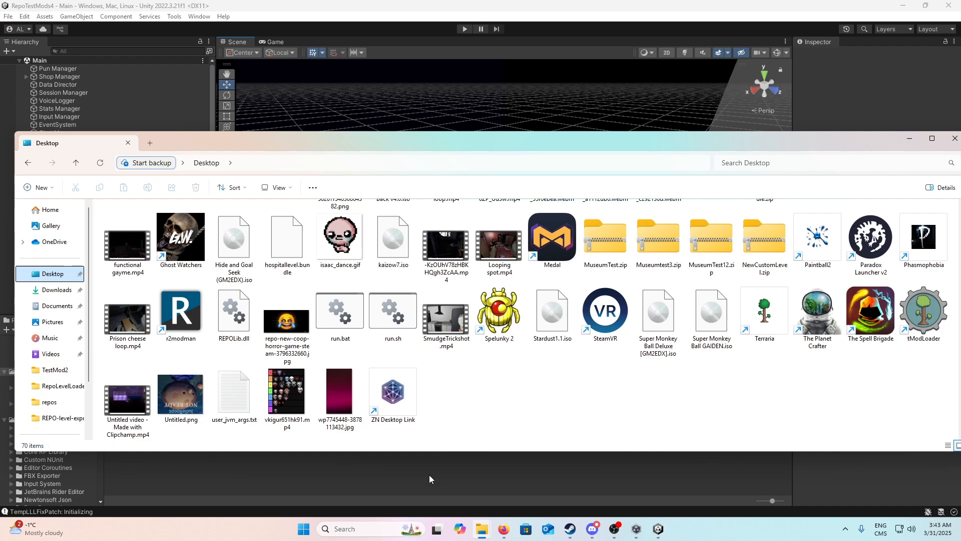
{"action": "left_click_drag", "start_coordinate": [233, 322], "coordinate": [0, 78]}
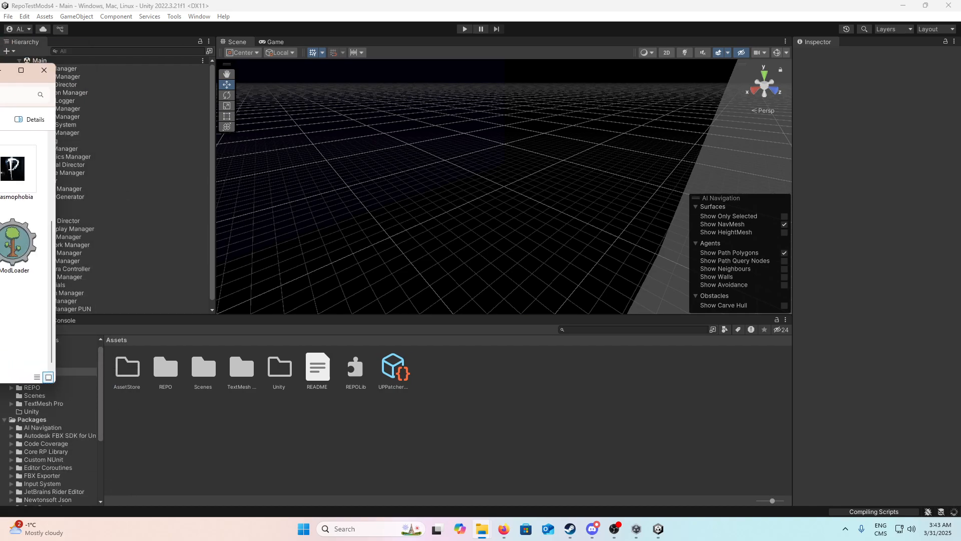
{"action": "left_click", "coordinate": [442, 385]}
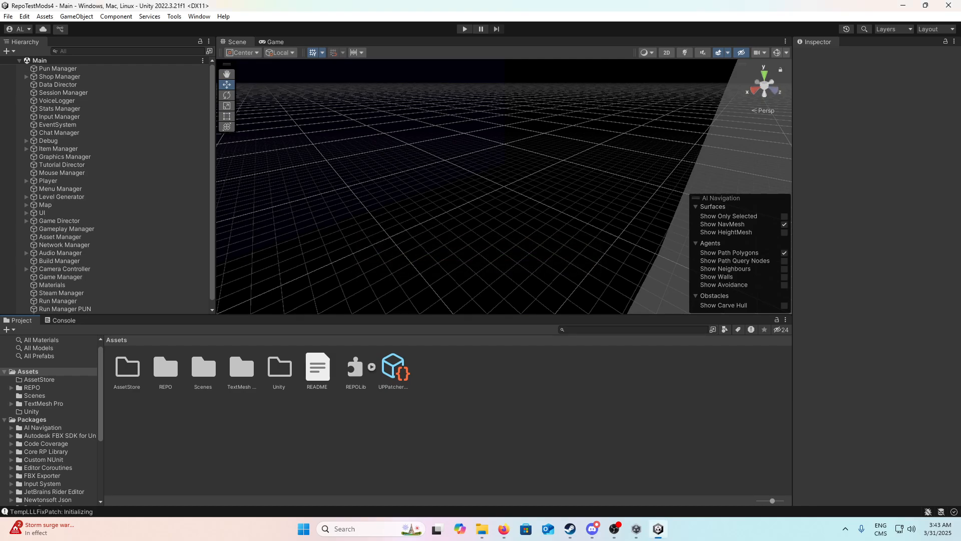
Step: Copy the HTTPS clone URL of the REPOLib-Sdk GitHub repository and review the README's instructions for adding the SDK
{"action": "key", "text": "alt+Tab"}
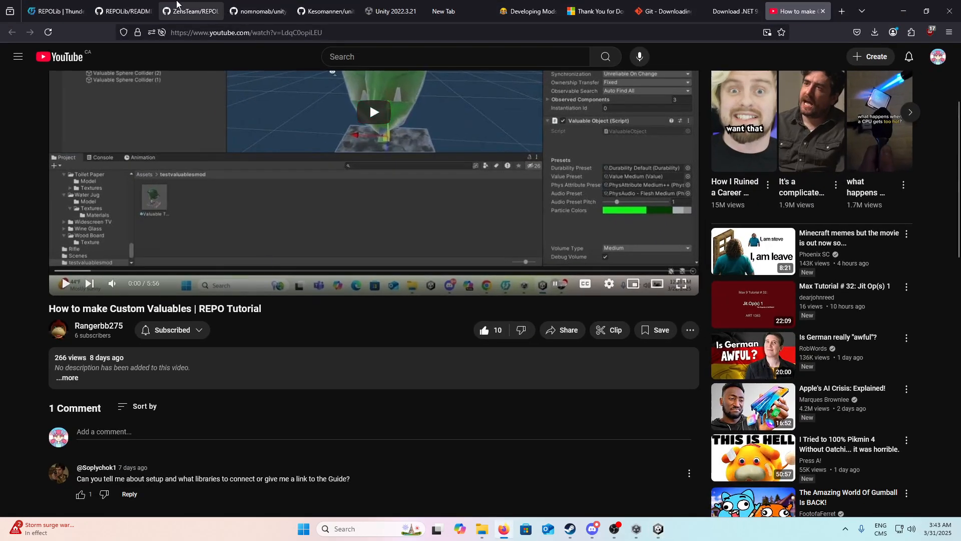
{"action": "left_click", "coordinate": [140, 5]}
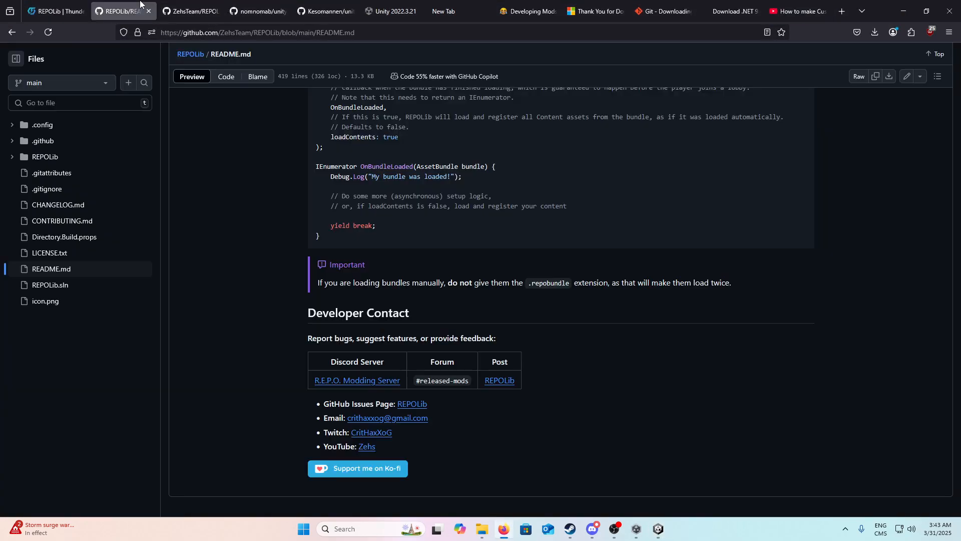
{"action": "left_click", "coordinate": [190, 10]}
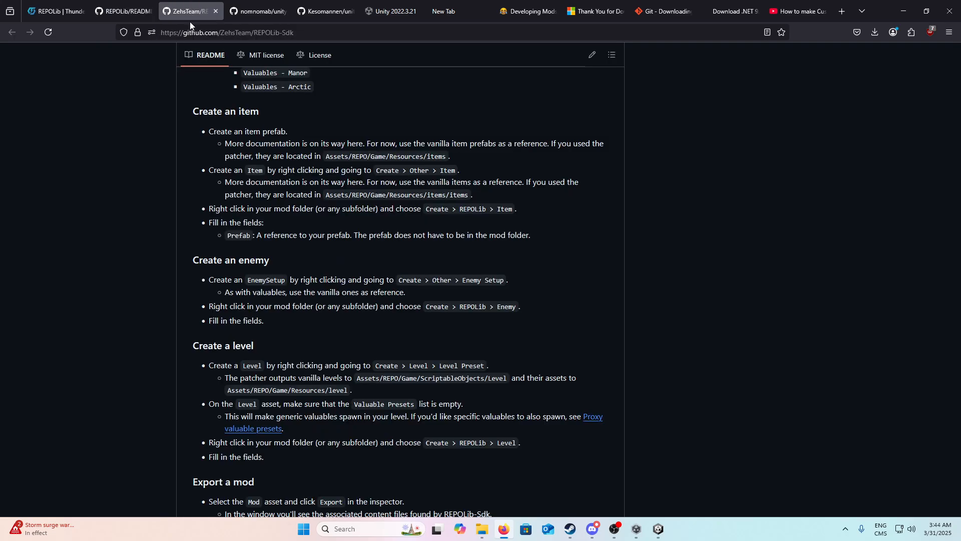
{"action": "scroll", "coordinate": [470, 204], "scroll_direction": "up", "scroll_amount": 2}
{"action": "scroll", "coordinate": [438, 205], "scroll_direction": "down", "scroll_amount": 5}
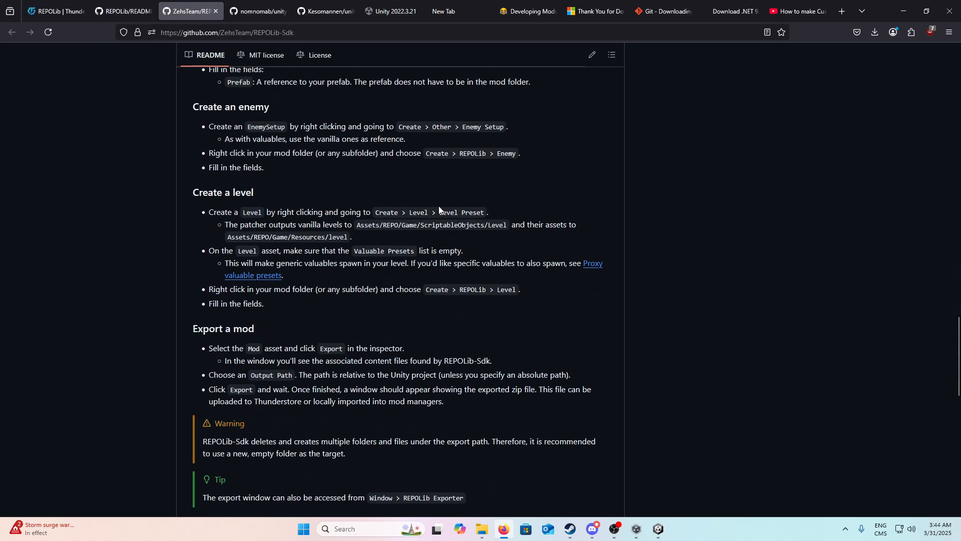
{"action": "scroll", "coordinate": [386, 219], "scroll_direction": "up", "scroll_amount": 12}
{"action": "scroll", "coordinate": [386, 219], "scroll_direction": "up", "scroll_amount": 15}
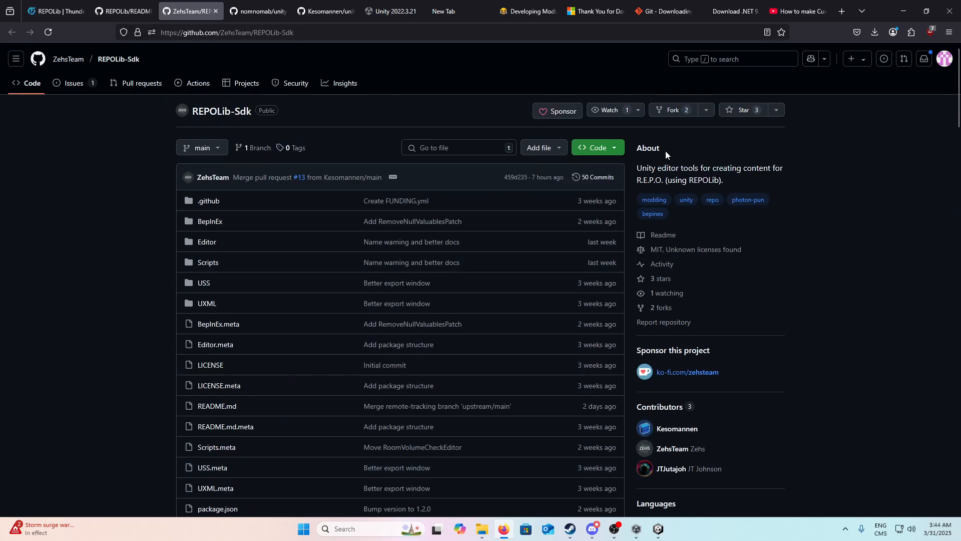
{"action": "left_click", "coordinate": [598, 148]}
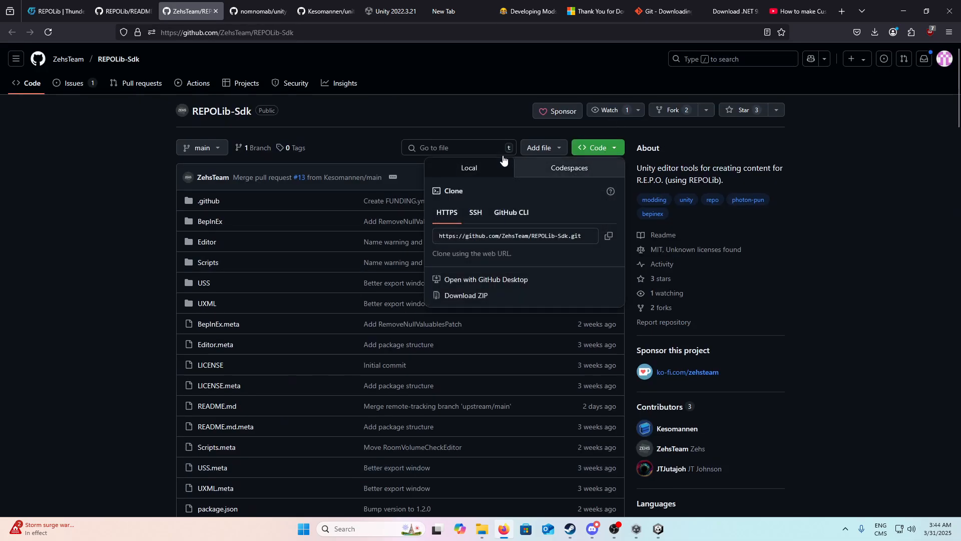
{"action": "left_click", "coordinate": [609, 235]}
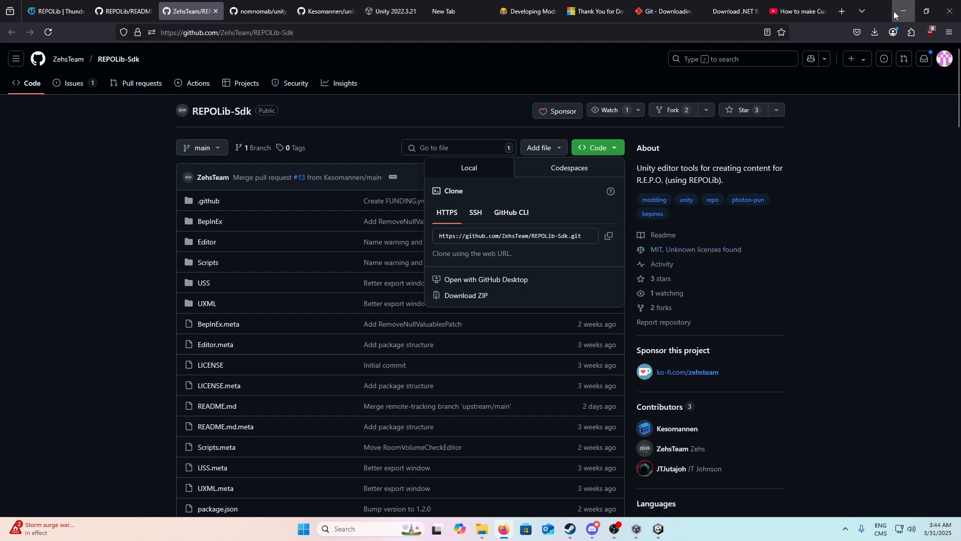
{"action": "scroll", "coordinate": [571, 106], "scroll_direction": "down", "scroll_amount": 15}
{"action": "scroll", "coordinate": [572, 106], "scroll_direction": "up", "scroll_amount": 3}
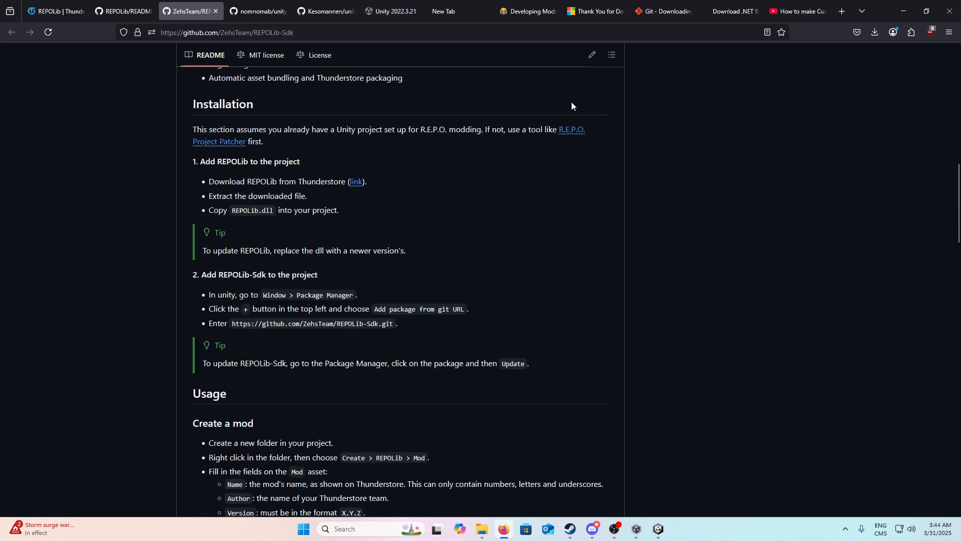
{"action": "scroll", "coordinate": [571, 105], "scroll_direction": "up", "scroll_amount": 1}
{"action": "scroll", "coordinate": [298, 407], "scroll_direction": "up", "scroll_amount": 11}
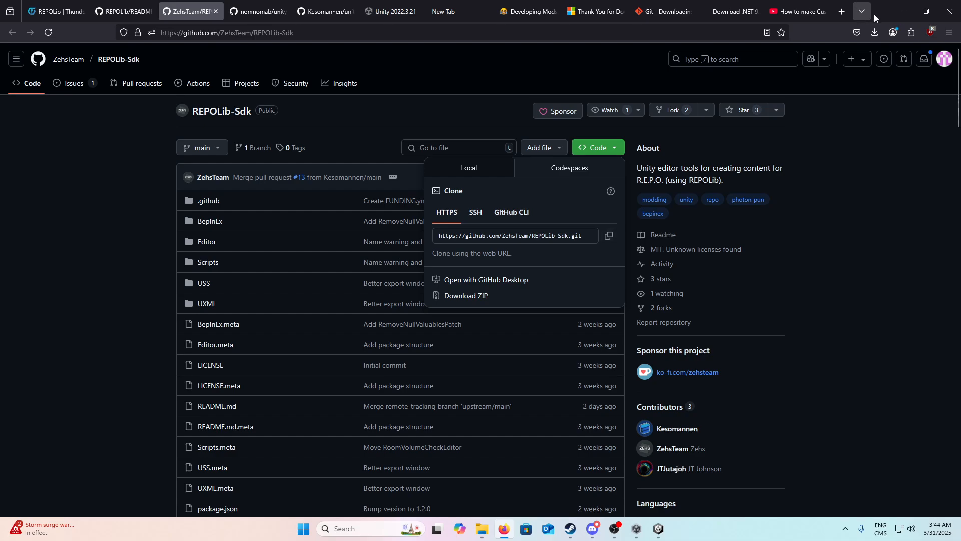
{"action": "left_click", "coordinate": [903, 11]}
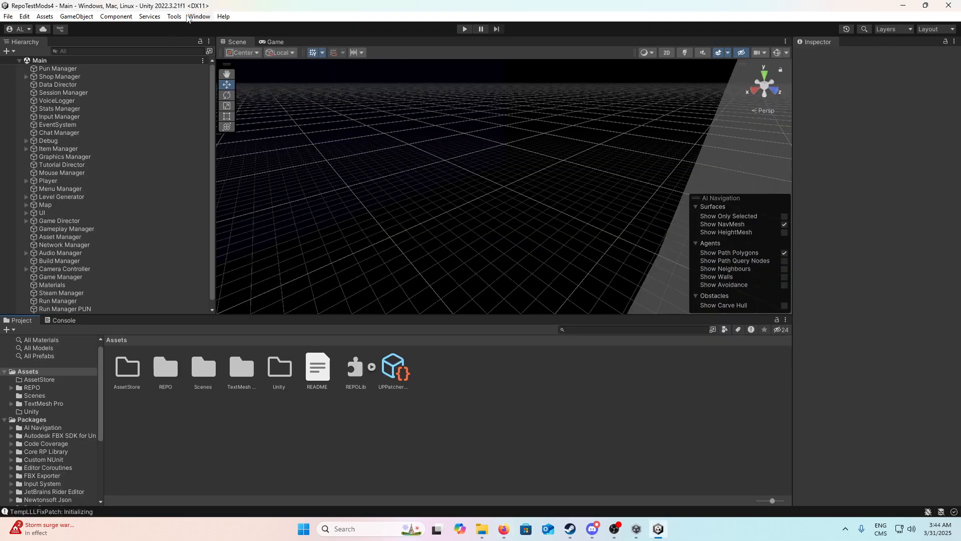
{"action": "left_click", "coordinate": [199, 18]}
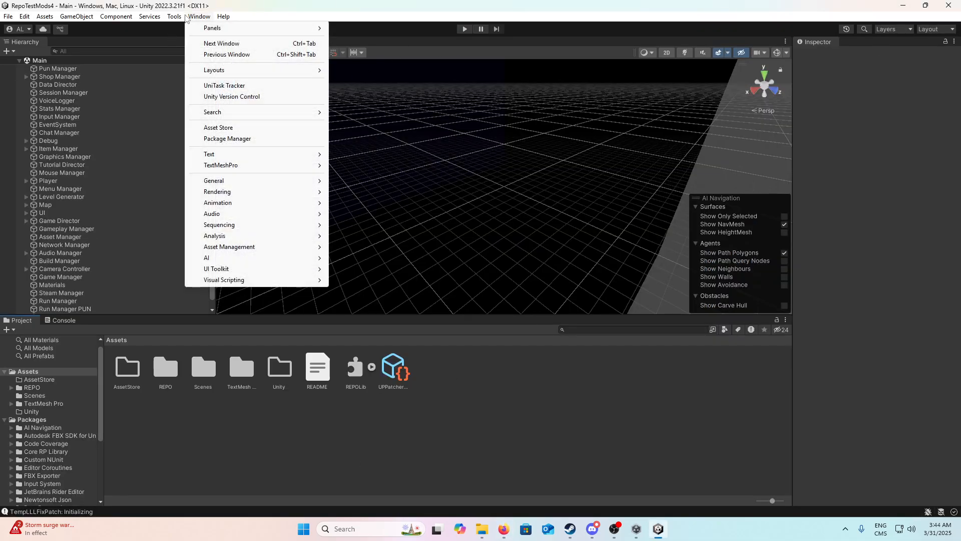
{"action": "left_click", "coordinate": [253, 140]}
{"action": "left_click", "coordinate": [357, 102]}
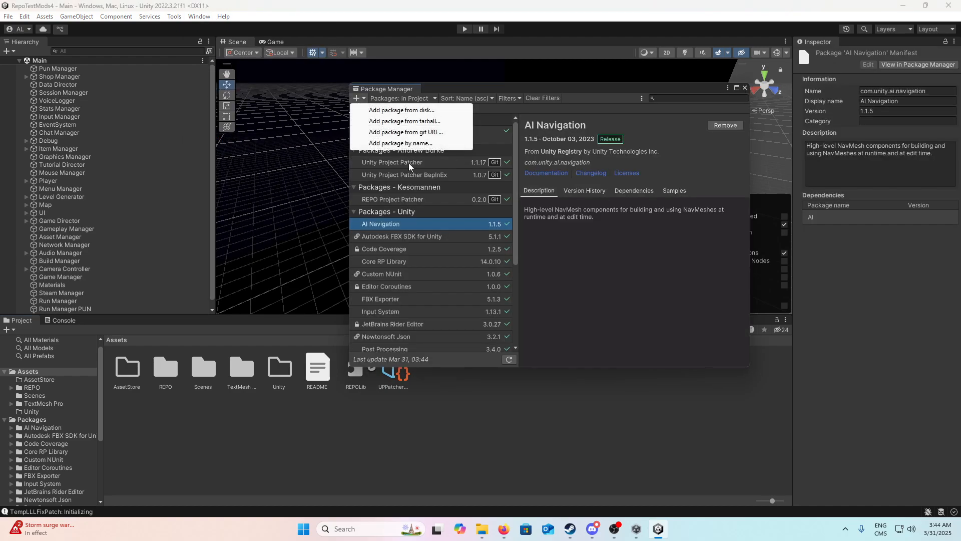
{"action": "left_click", "coordinate": [434, 133]}
{"action": "type", "text": "https://github.com/ZehsTeam/REPOLib-Sdk.git"}
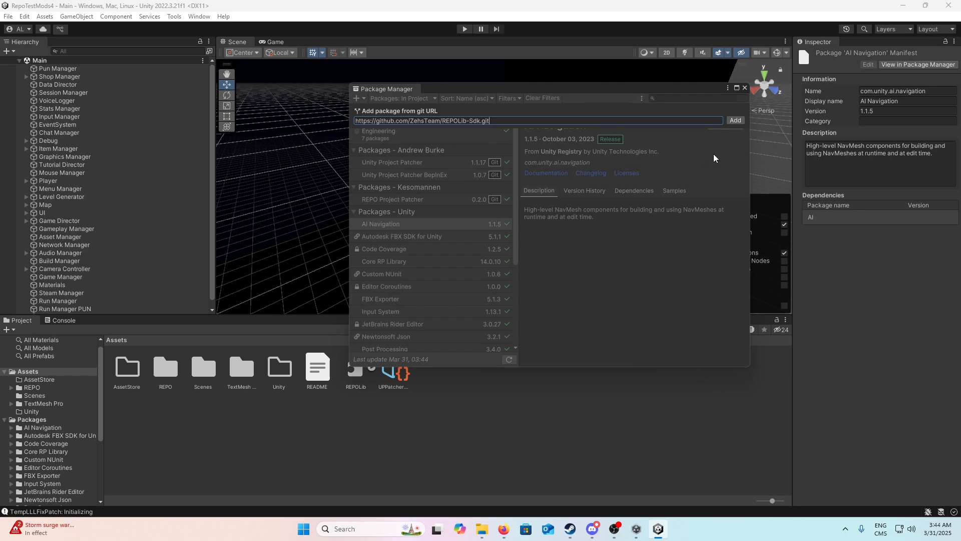
{"action": "left_click", "coordinate": [736, 121]}
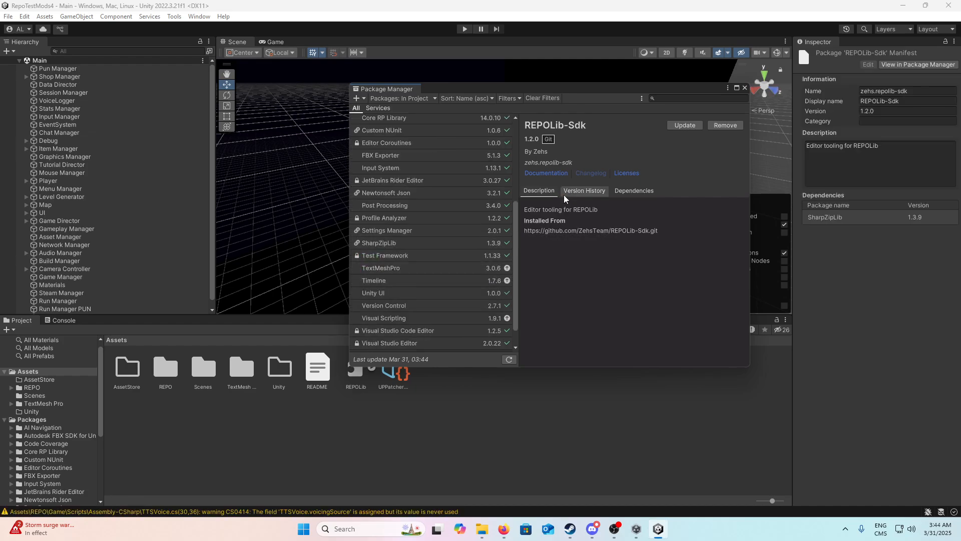
{"action": "left_click", "coordinate": [744, 89]}
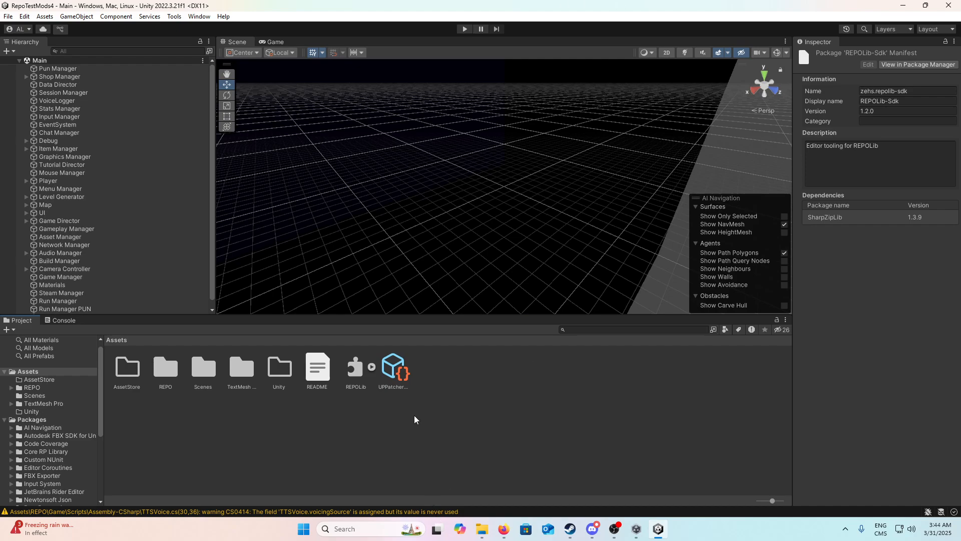
Step: Create a folder named TestMod1 in the project's Assets folder
{"action": "left_click", "coordinate": [535, 376]}
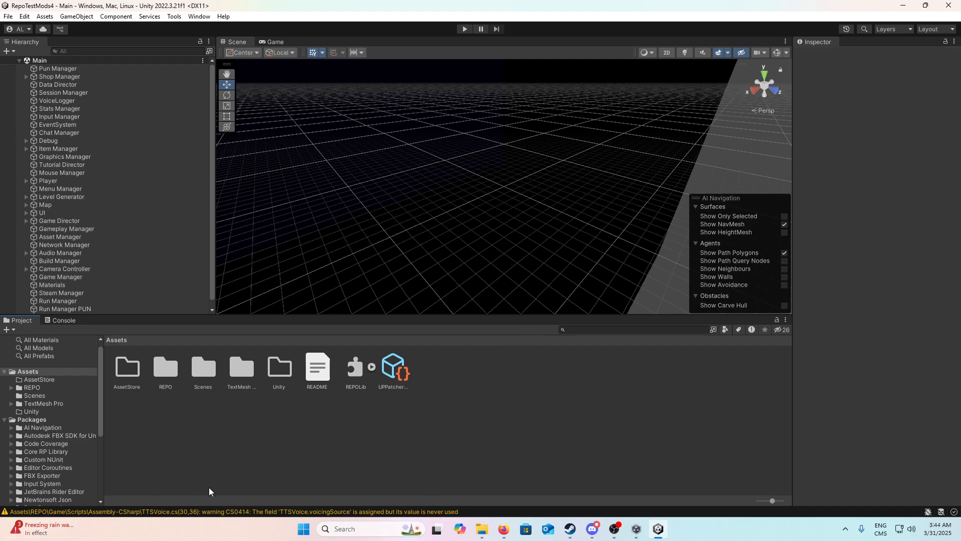
{"action": "right_click", "coordinate": [446, 392]}
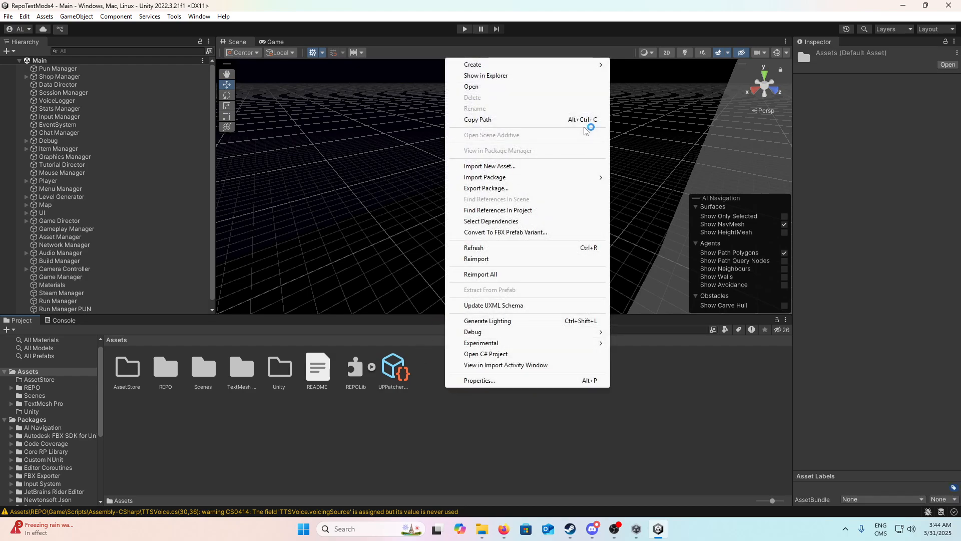
{"action": "mouse_move", "coordinate": [506, 66]}
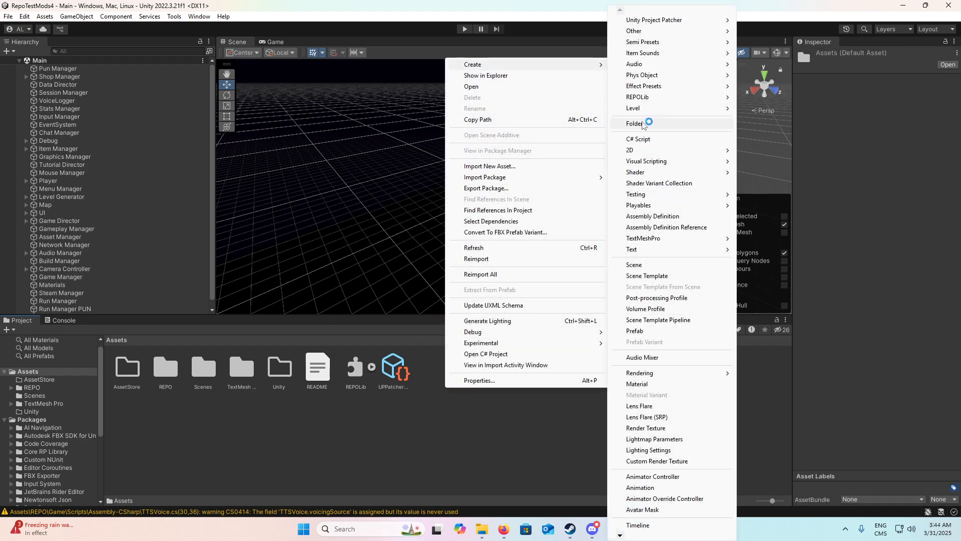
{"action": "left_click", "coordinate": [643, 124]}
{"action": "type", "text": "T"}
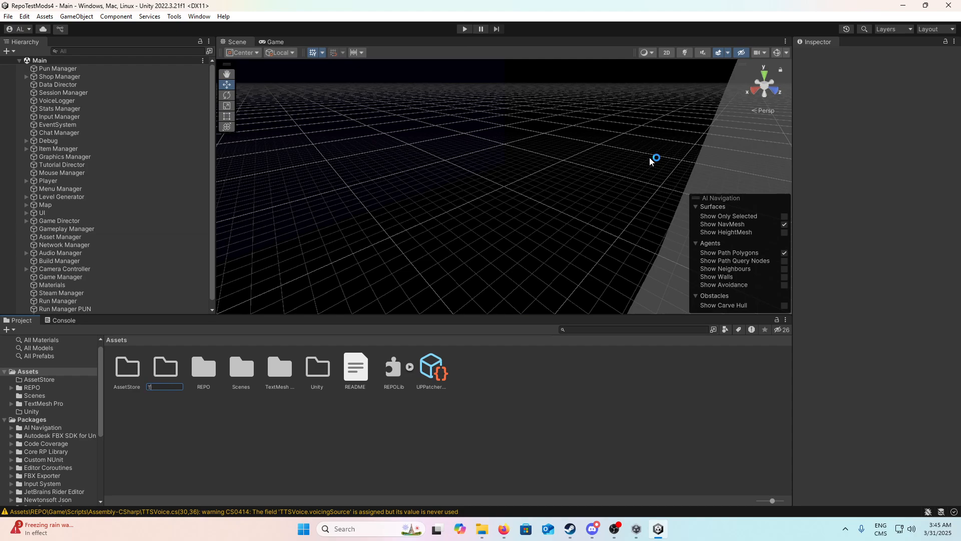
{"action": "type", "text": "estMod1"}
{"action": "key", "text": "Return"}
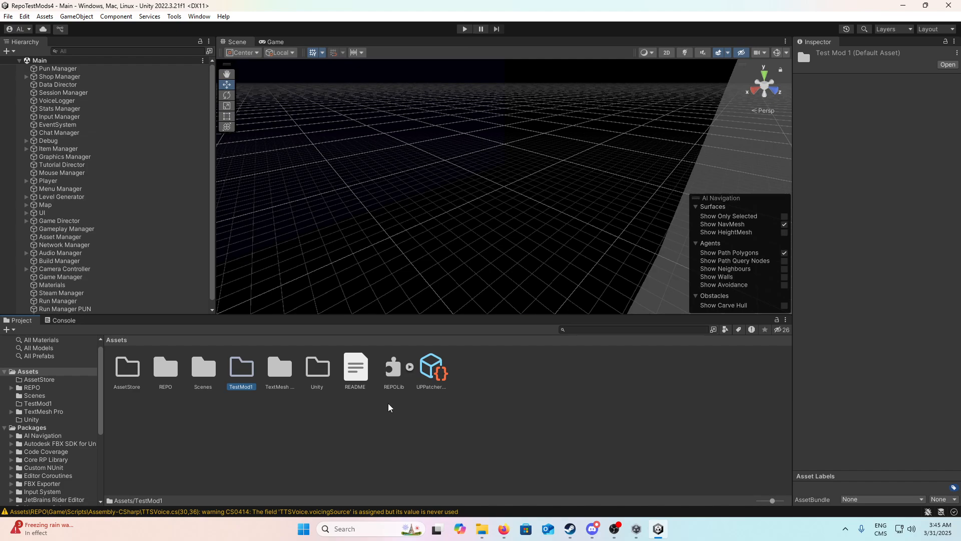
Step: Search the project assets for "head" and copy the Valuable Wizard Goblin Head prefab
{"action": "left_click", "coordinate": [629, 329]}
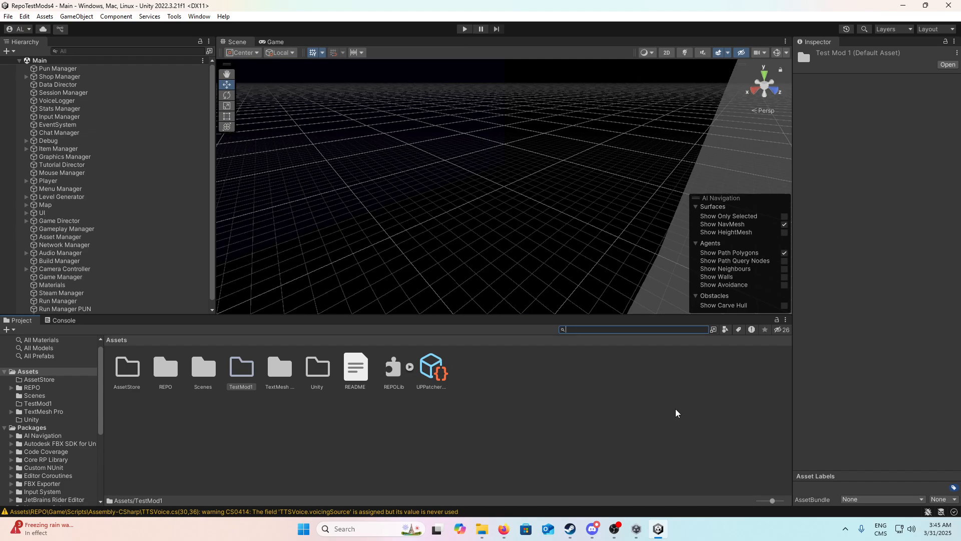
{"action": "type", "text": "gobli"}
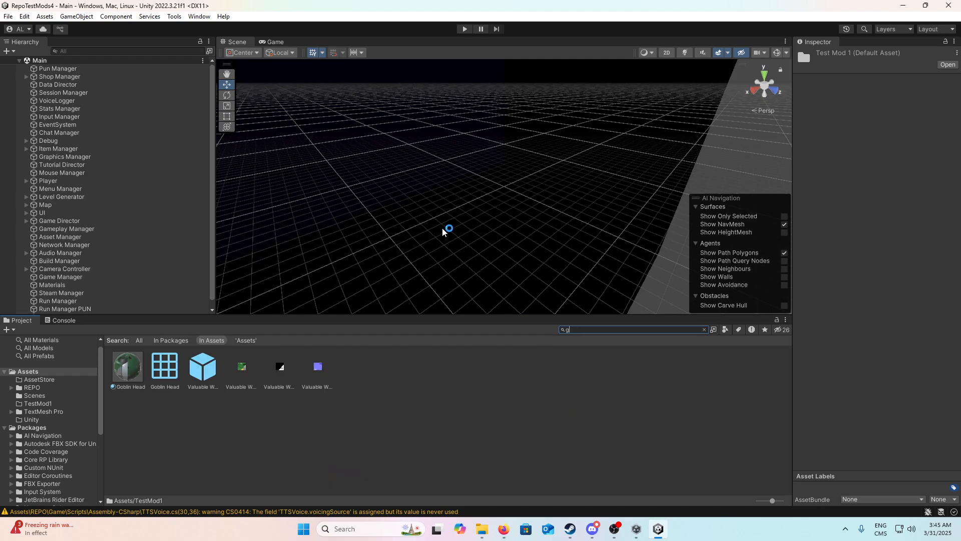
{"action": "key", "text": "BackSpace"}
{"action": "key", "text": "BackSpace"}
{"action": "key", "text": "BackSpace"}
{"action": "key", "text": "BackSpace"}
{"action": "key", "text": "BackSpace"}
{"action": "type", "text": "head"}
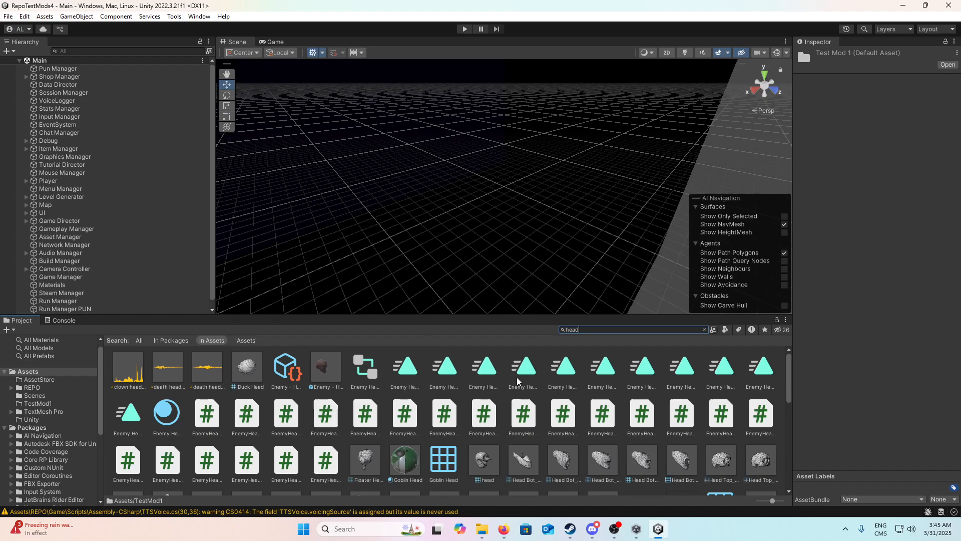
{"action": "scroll", "coordinate": [495, 427], "scroll_direction": "down", "scroll_amount": 6}
{"action": "scroll", "coordinate": [495, 426], "scroll_direction": "down", "scroll_amount": 8}
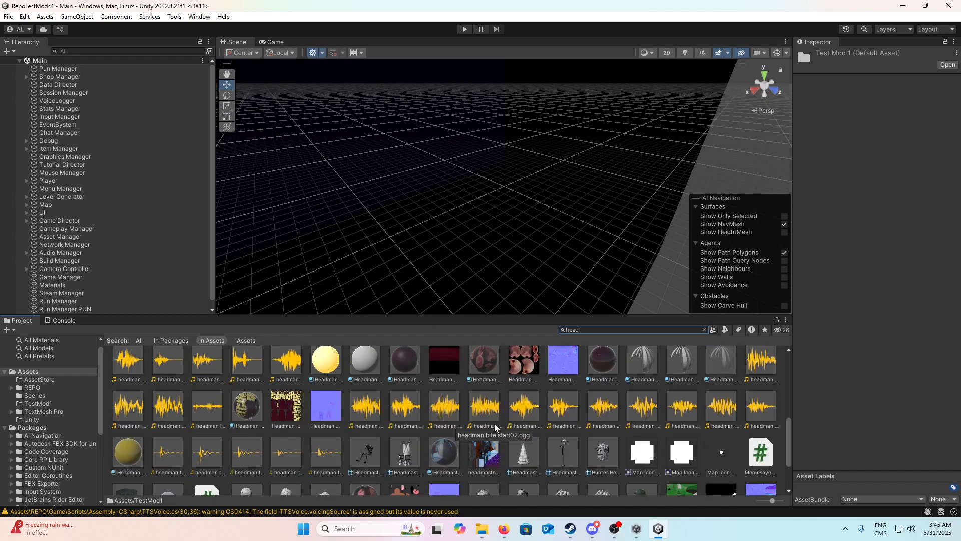
{"action": "left_click", "coordinate": [643, 431]}
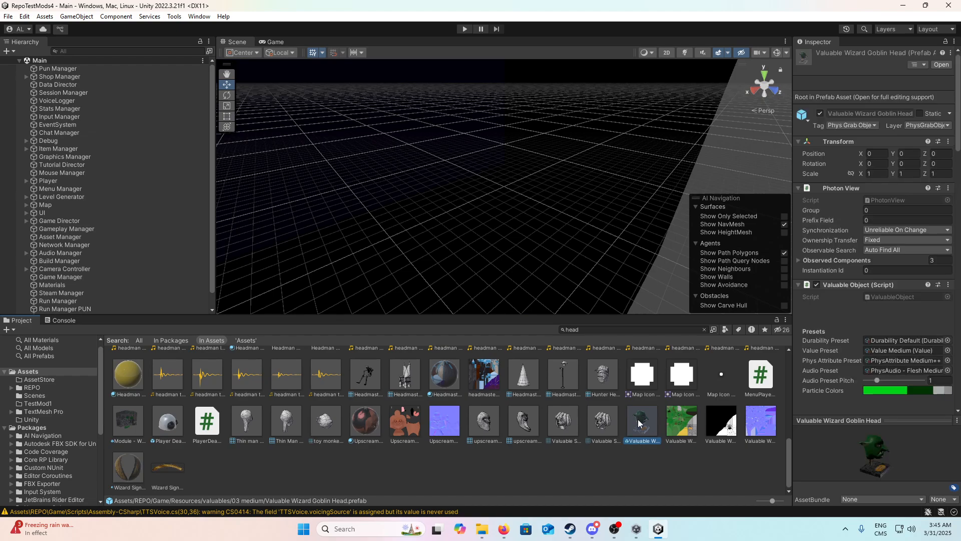
Step: Clear the asset search and paste the copied goblin head prefab into the TestMod1 folder under Assets
{"action": "left_click", "coordinate": [704, 329]}
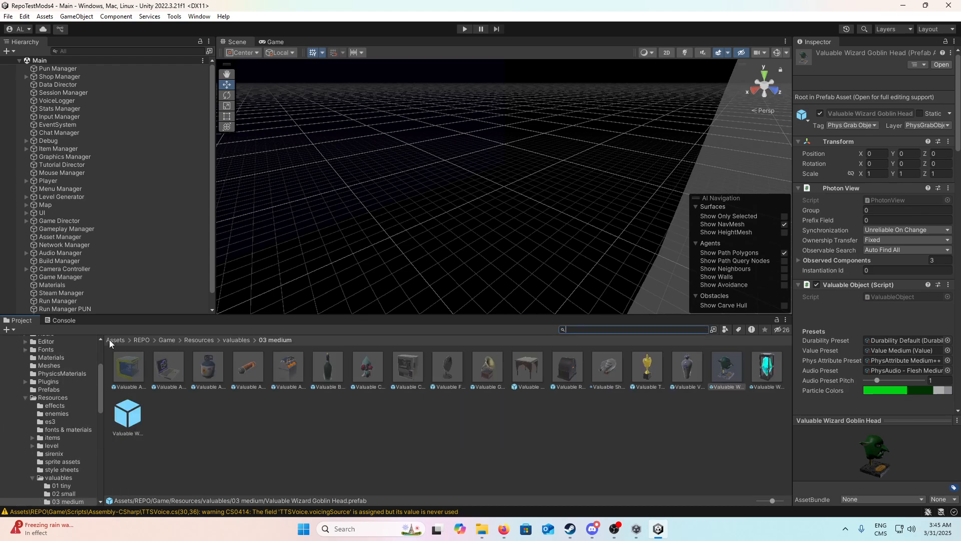
{"action": "left_click", "coordinate": [111, 340]}
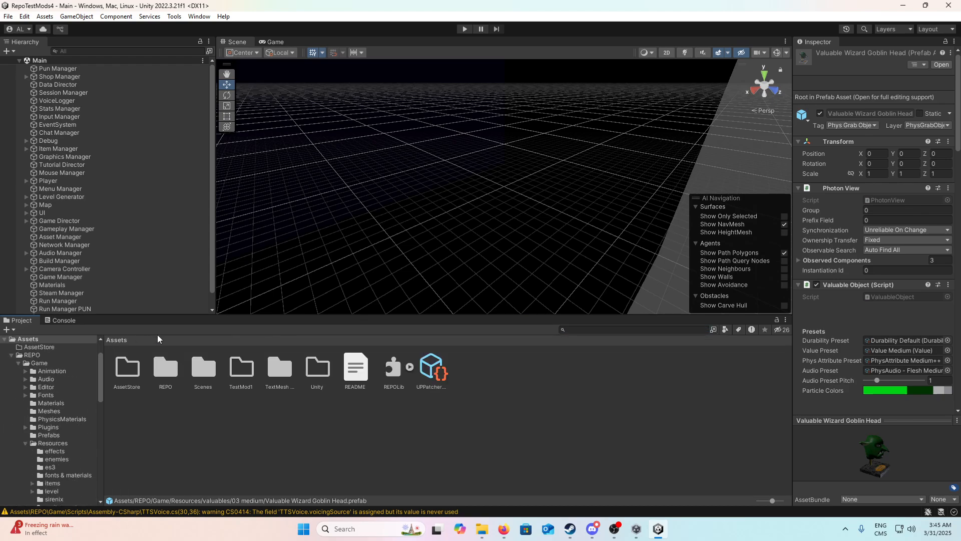
{"action": "double_click", "coordinate": [226, 385]}
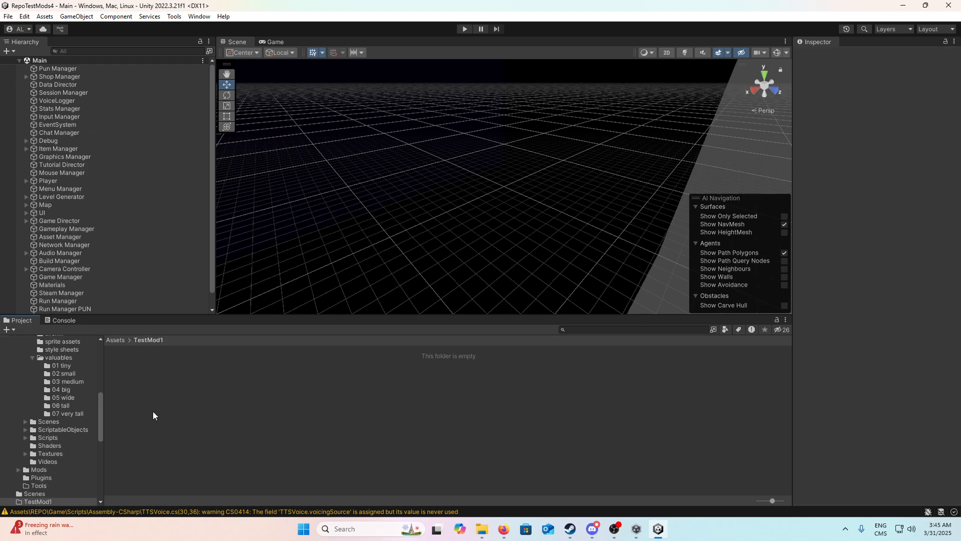
{"action": "key", "text": "ctrl+v"}
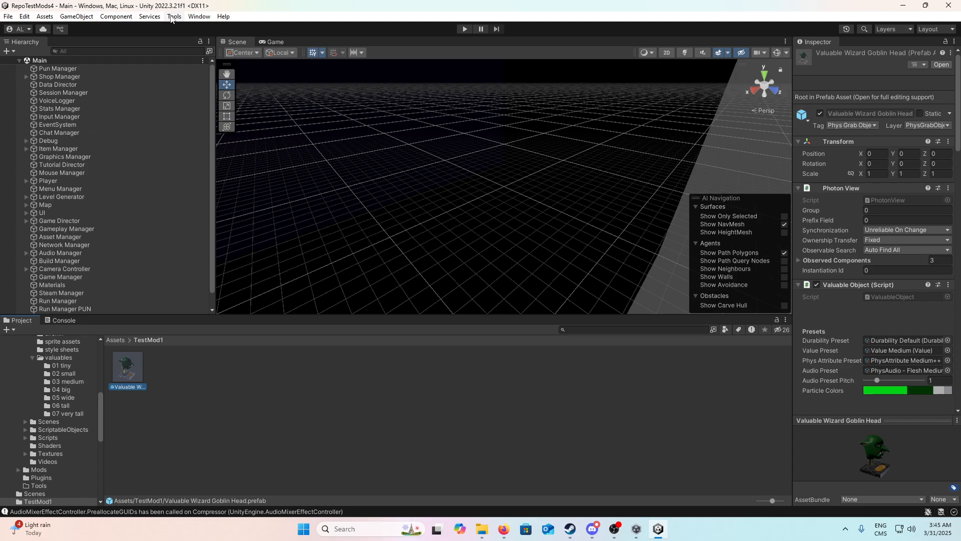
{"action": "left_click", "coordinate": [174, 17]}
{"action": "mouse_move", "coordinate": [206, 14]}
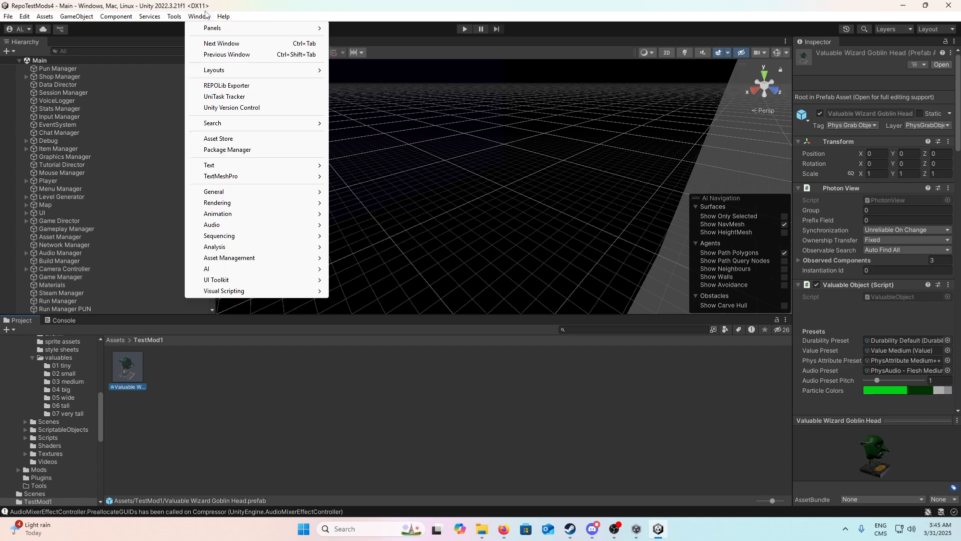
{"action": "mouse_move", "coordinate": [108, 14]}
{"action": "mouse_move", "coordinate": [177, 17]}
{"action": "left_click", "coordinate": [617, 530]}
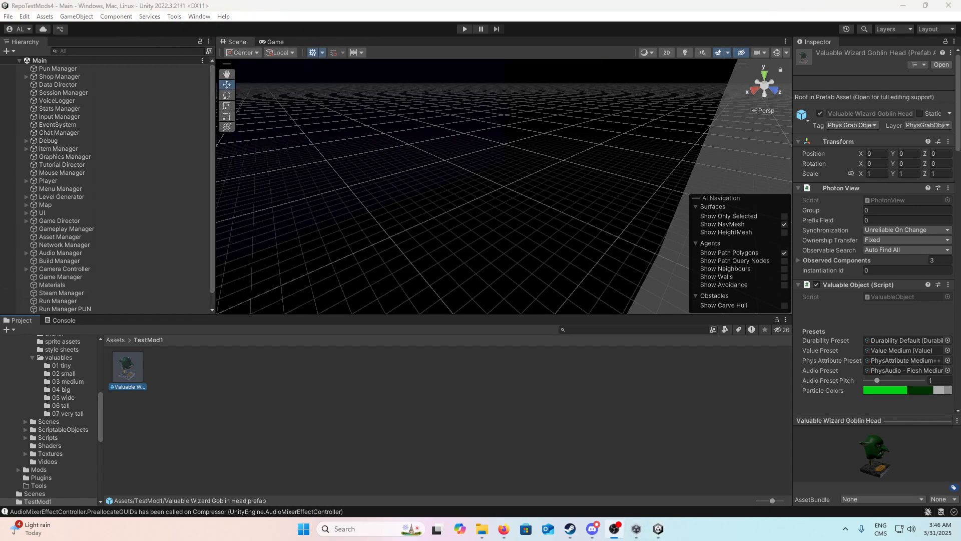